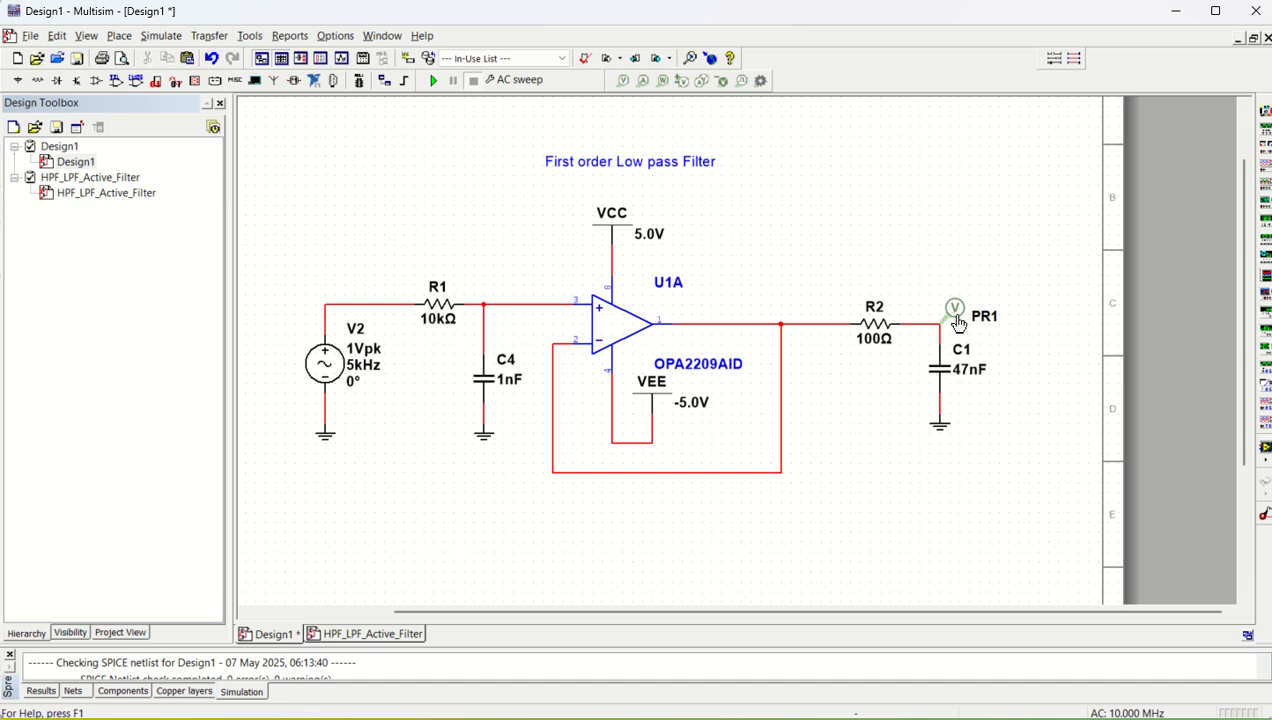
- Move voltage probe PR1 to the op-amp output node and run an AC sweep from 1 Hz to 10 MHz by decade with a decibel scale
left_click_drag(957, 316, 796, 314)
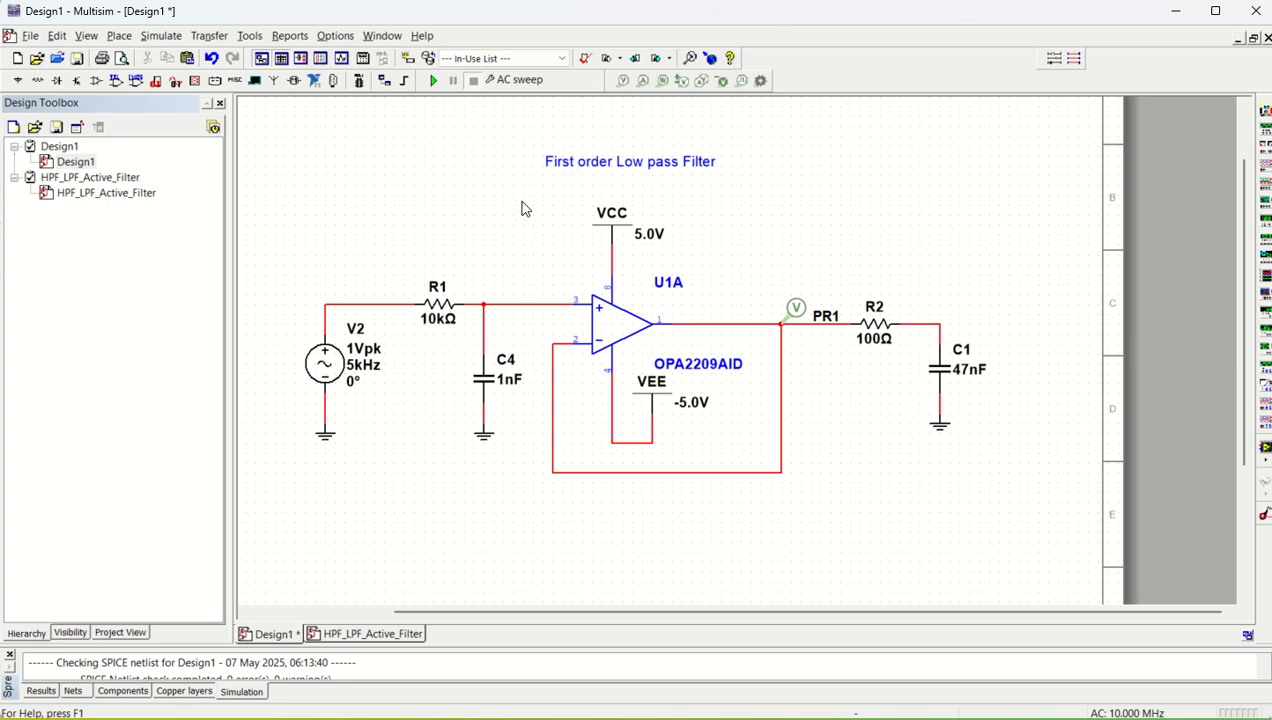
left_click(161, 35)
left_click(178, 122)
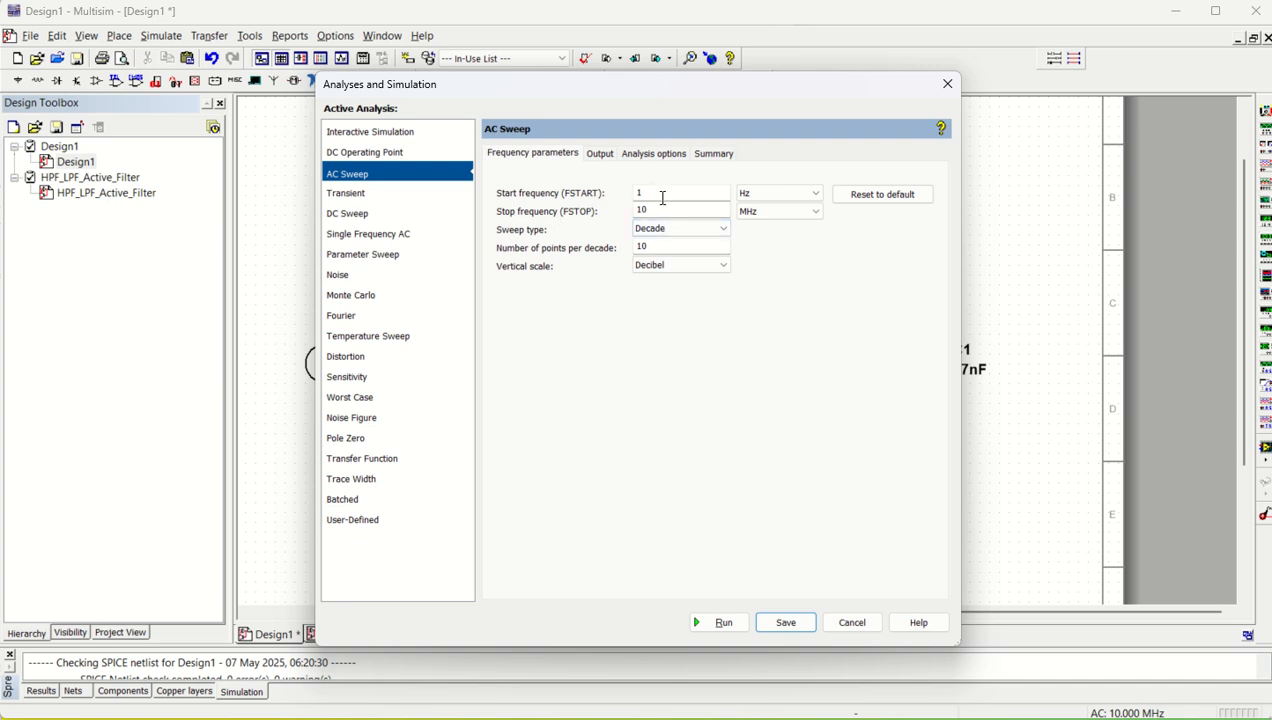
left_click(773, 214)
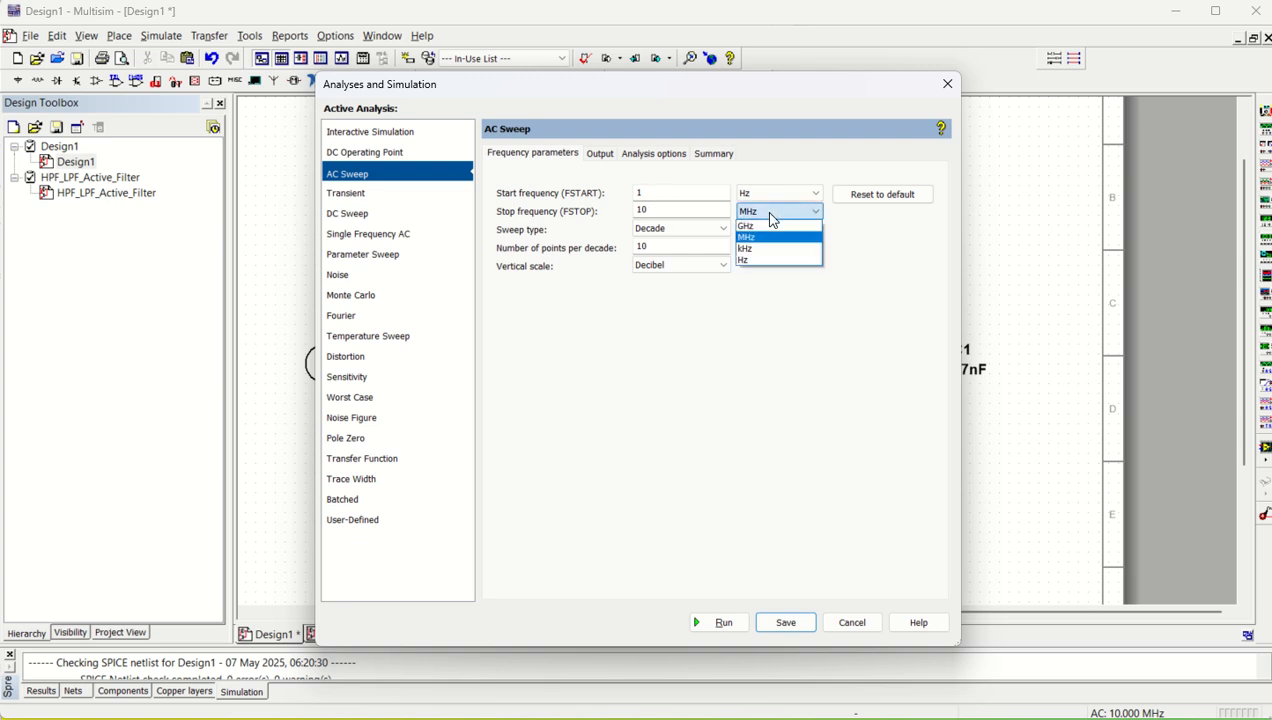
left_click(770, 331)
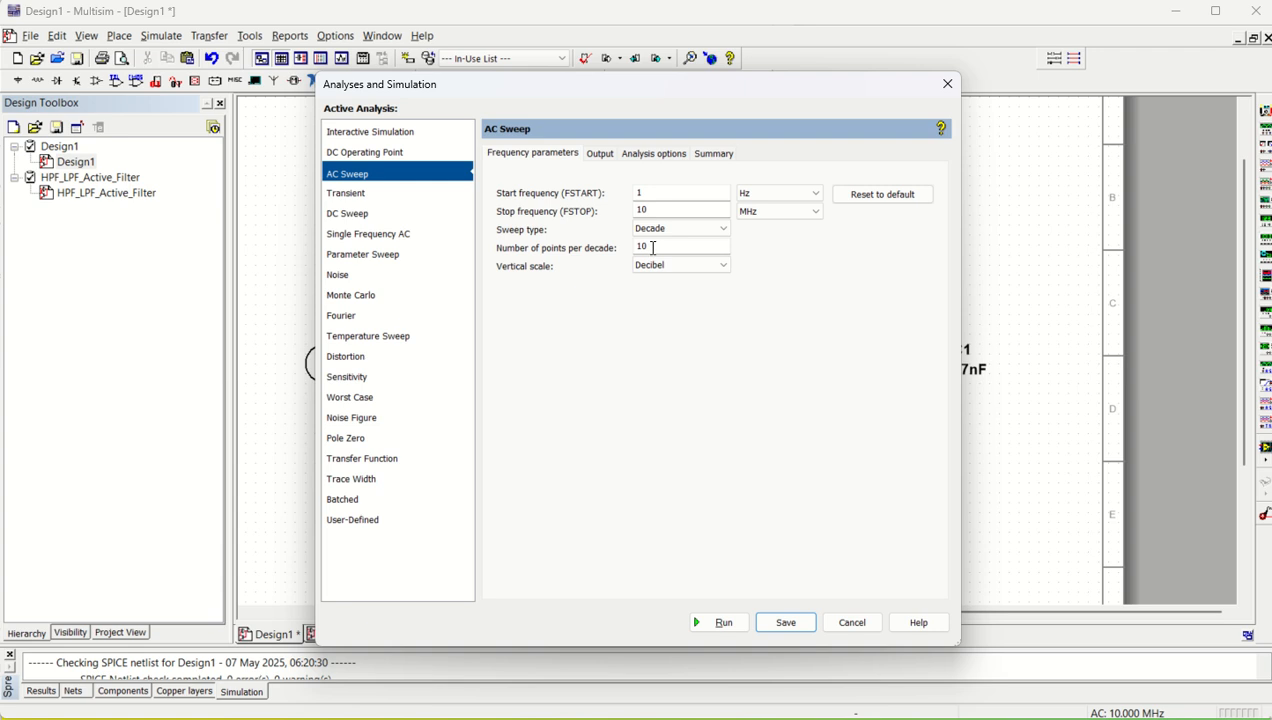
left_click(685, 274)
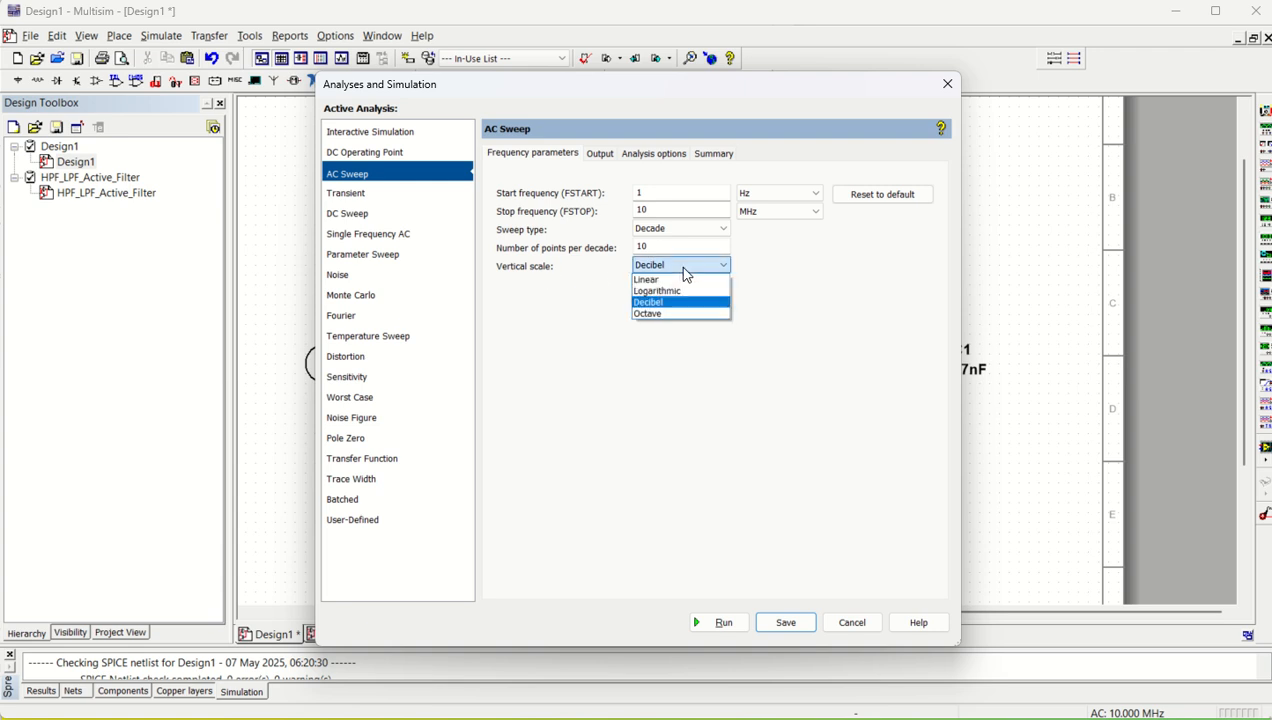
left_click(685, 270)
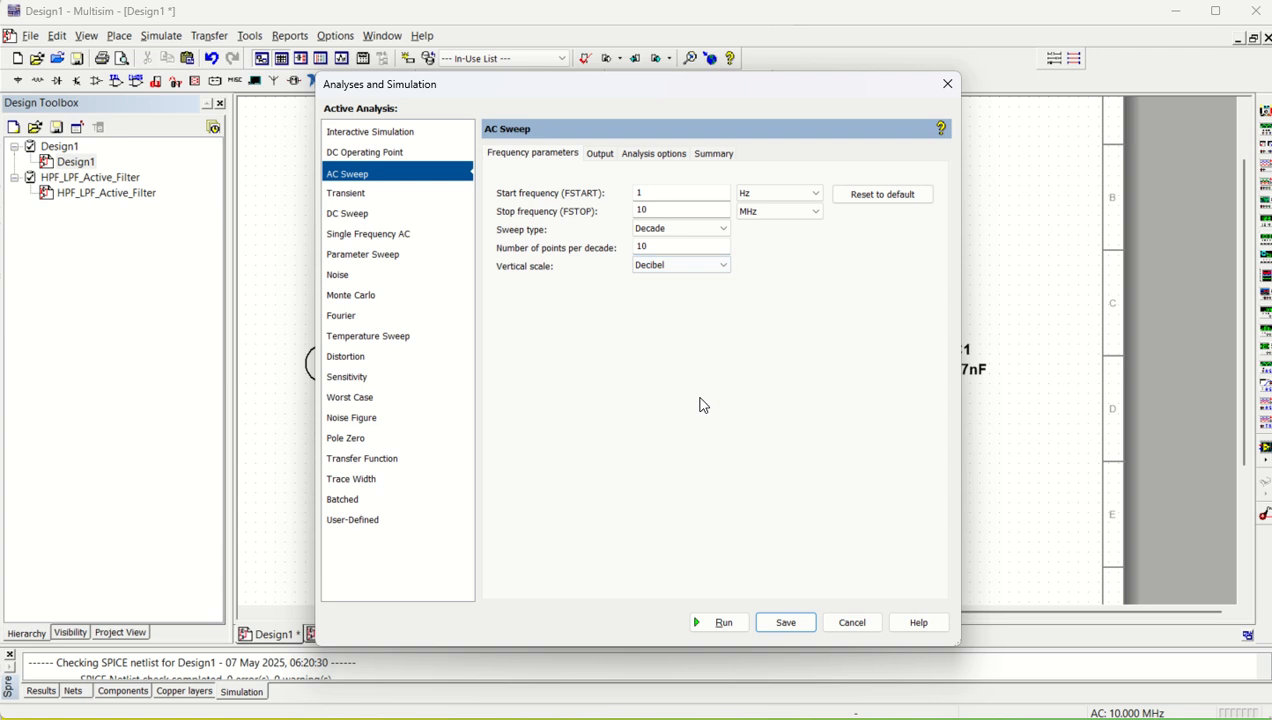
left_click(719, 623)
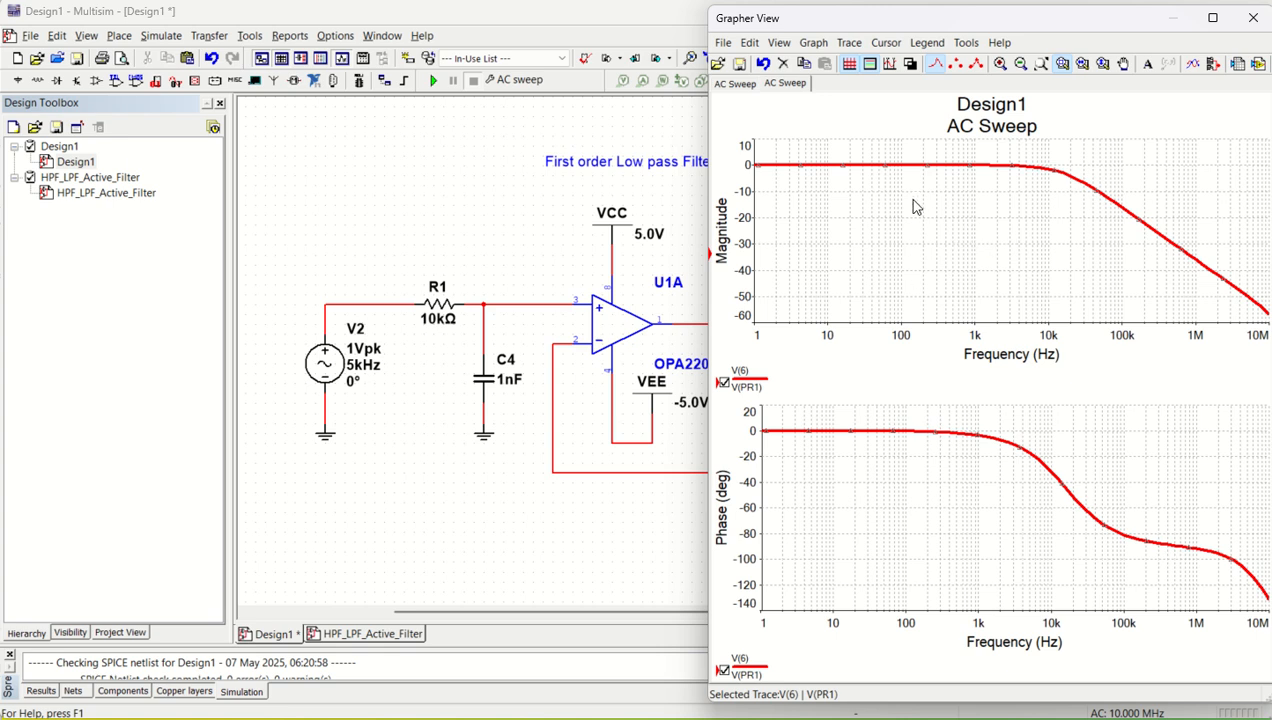
- Show the cursors on the magnitude plot and place cursor 2 at the -3 dB point, at about 16 kHz
left_click(884, 44)
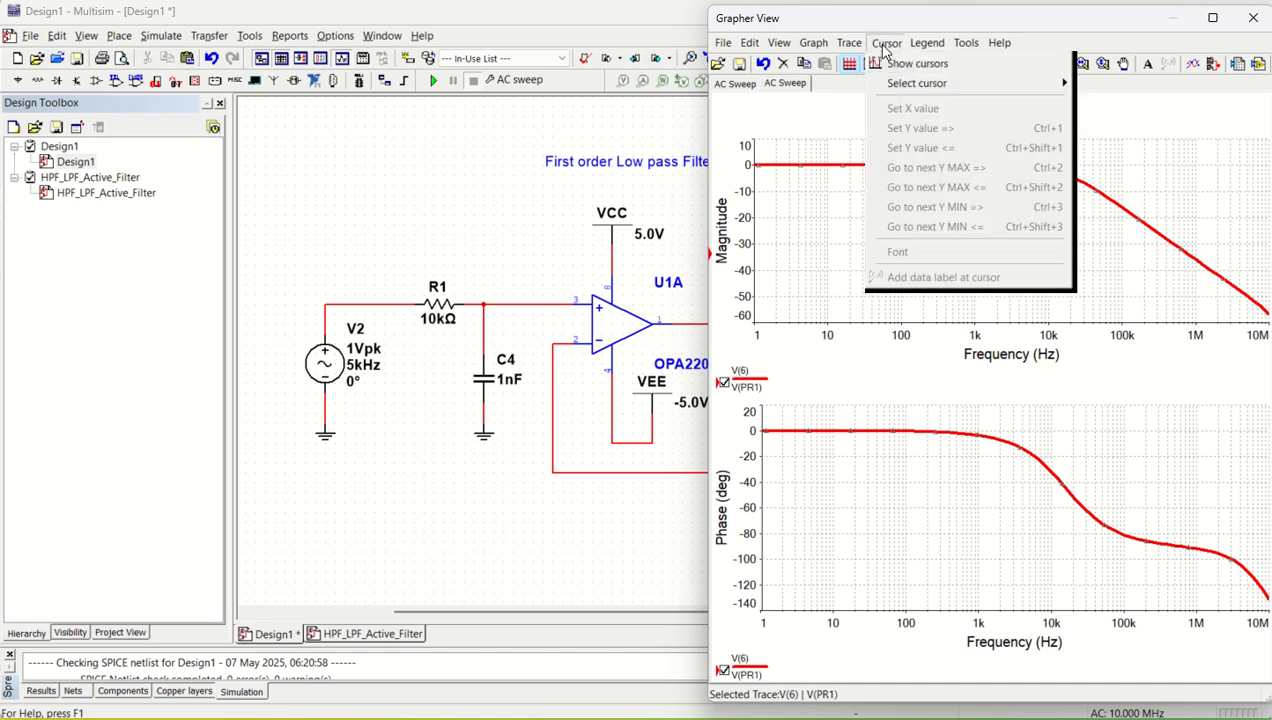
left_click(895, 60)
left_click_drag(797, 241, 869, 243)
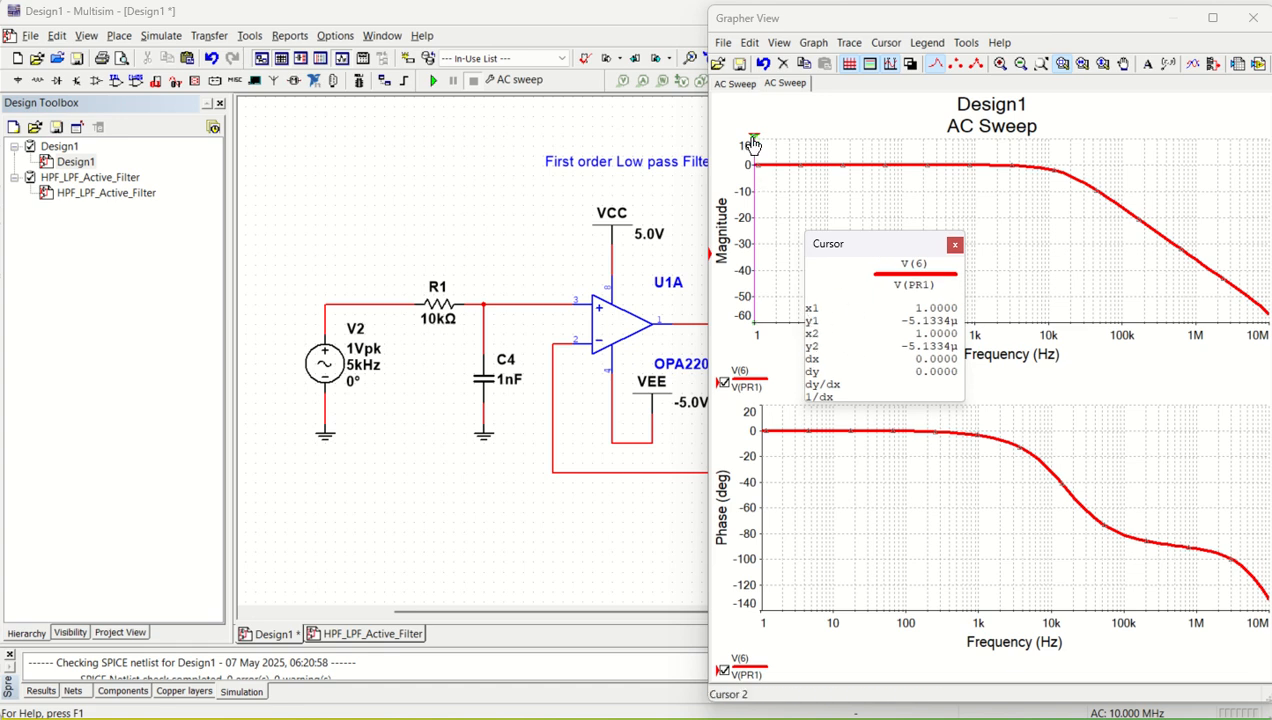
left_click_drag(753, 145, 1064, 161)
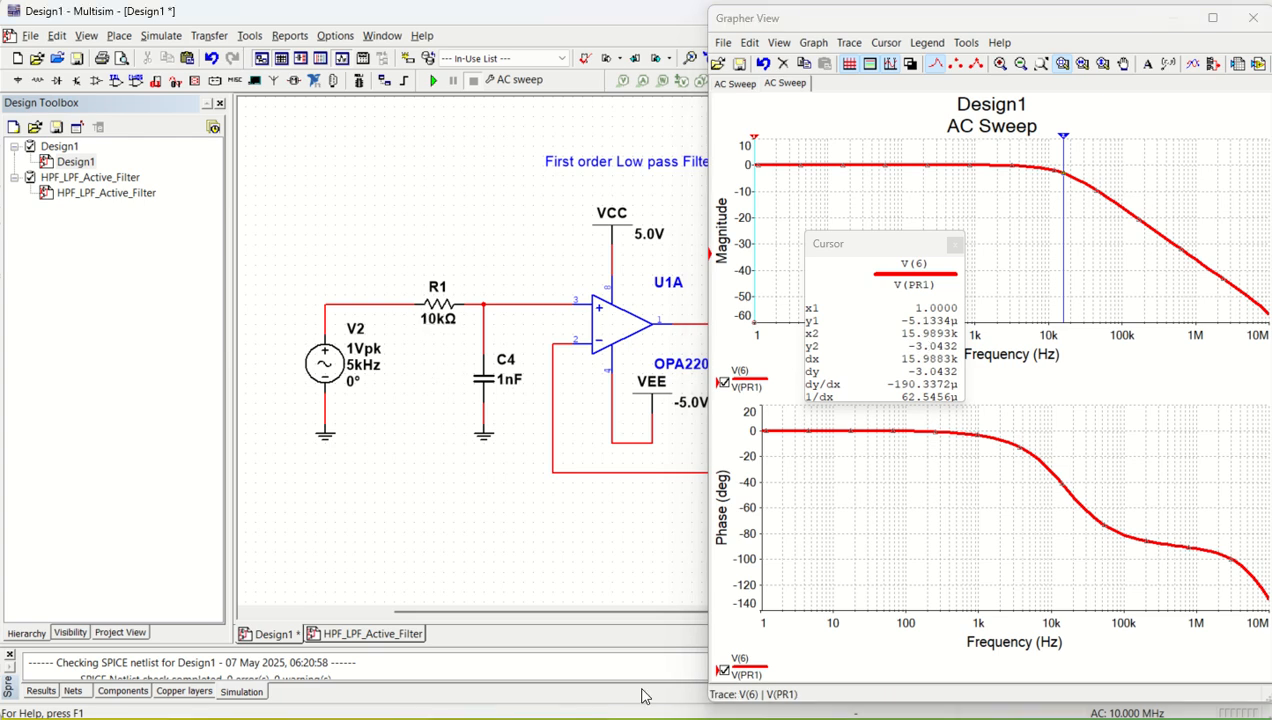
- Switch to the Excel design calculation workbook and set R in D53 to 10000 ohm and C in D54 to 0.001 uF
key("alt+Tab")
left_click(435, 369)
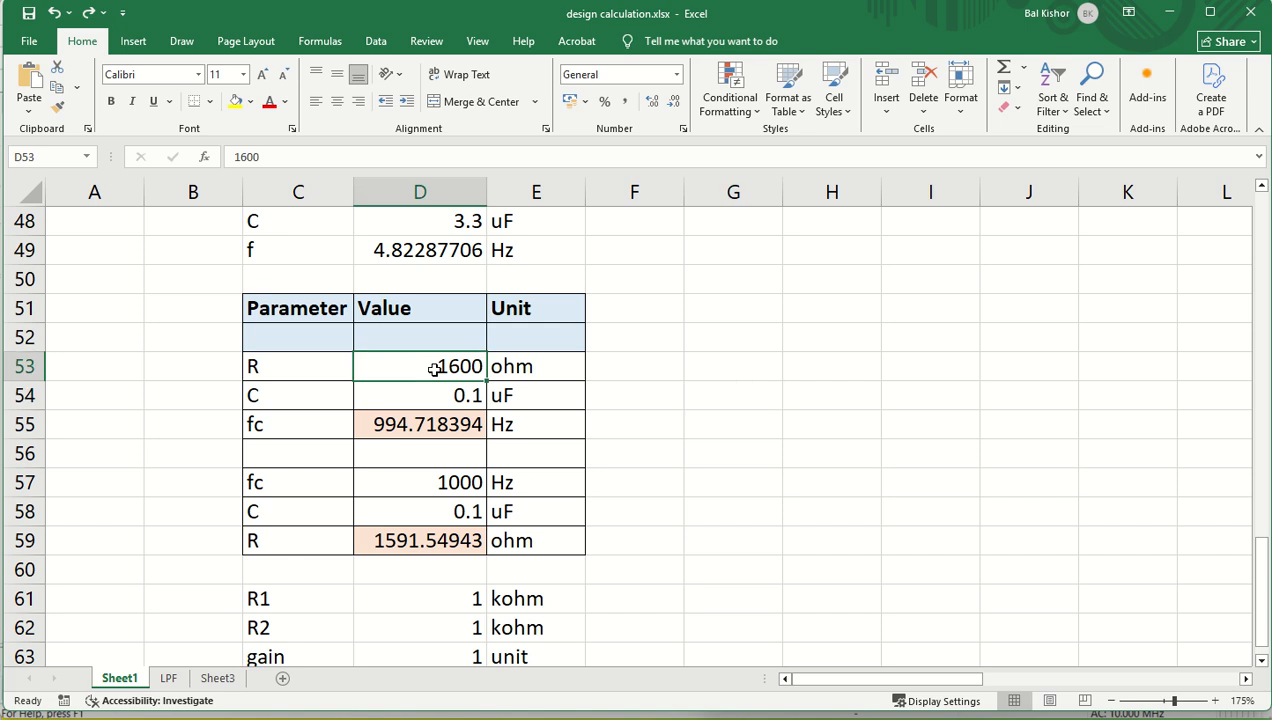
type("10000")
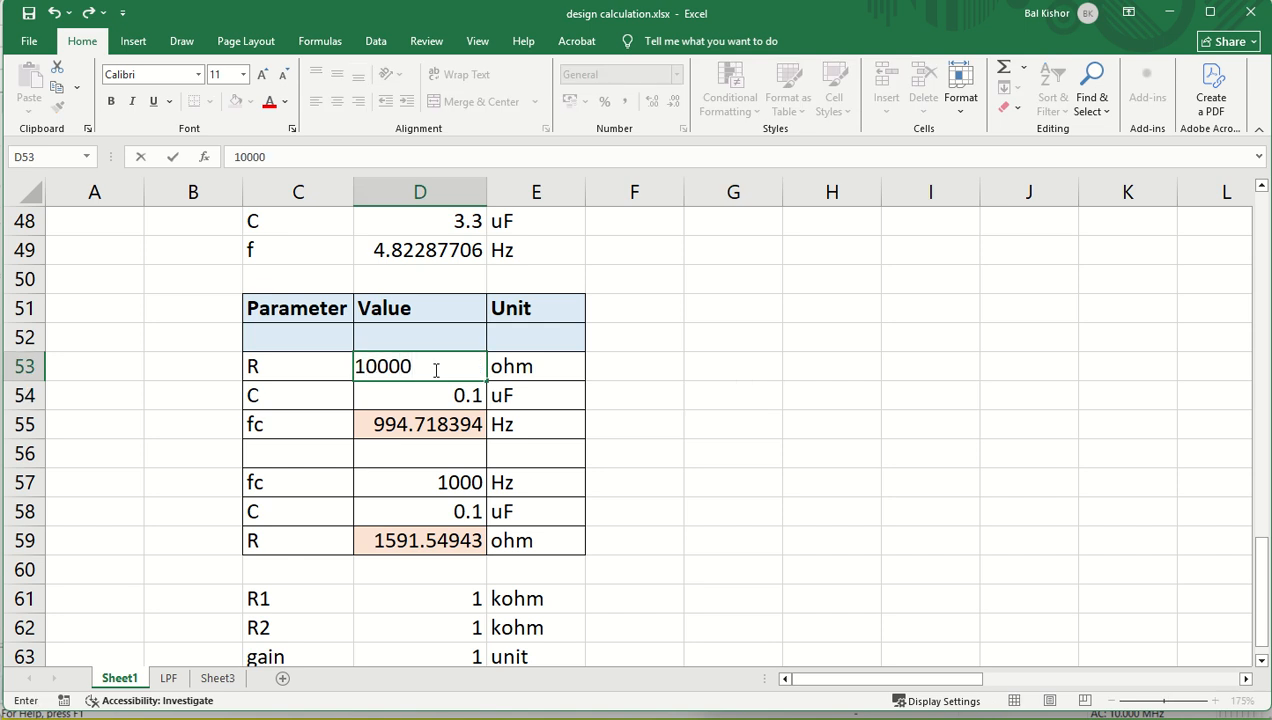
key("Return")
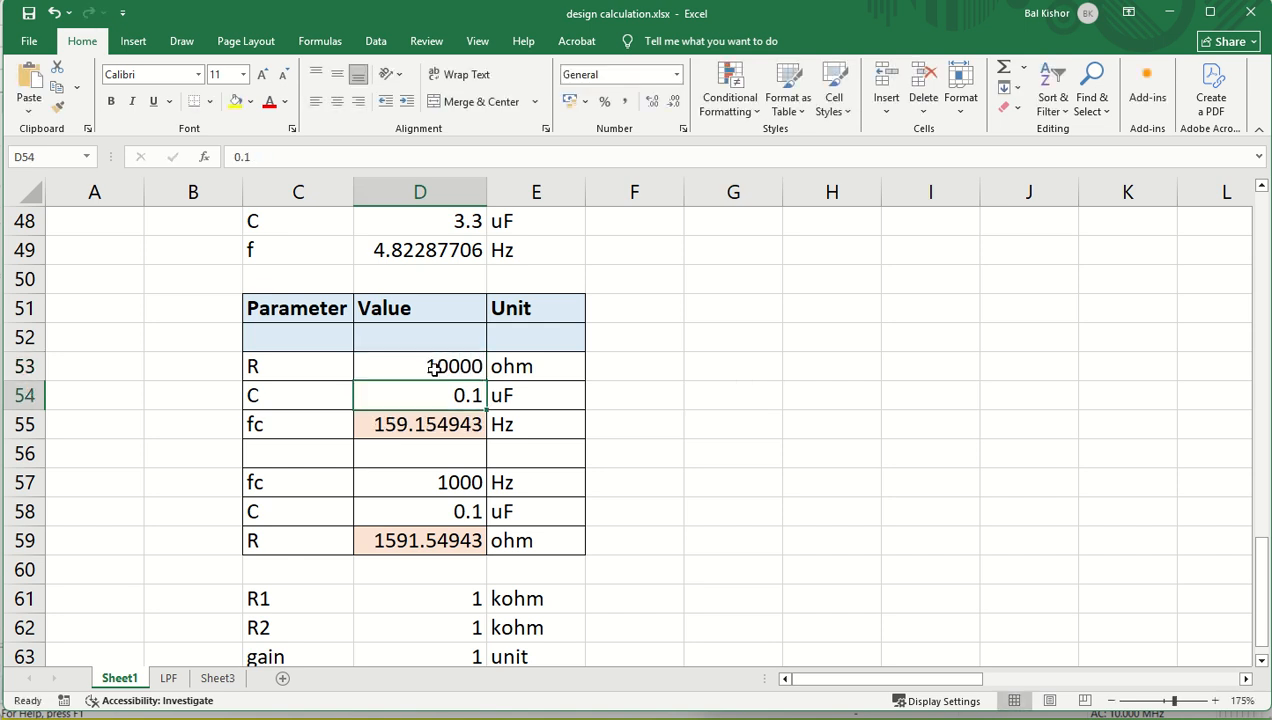
double_click(472, 397)
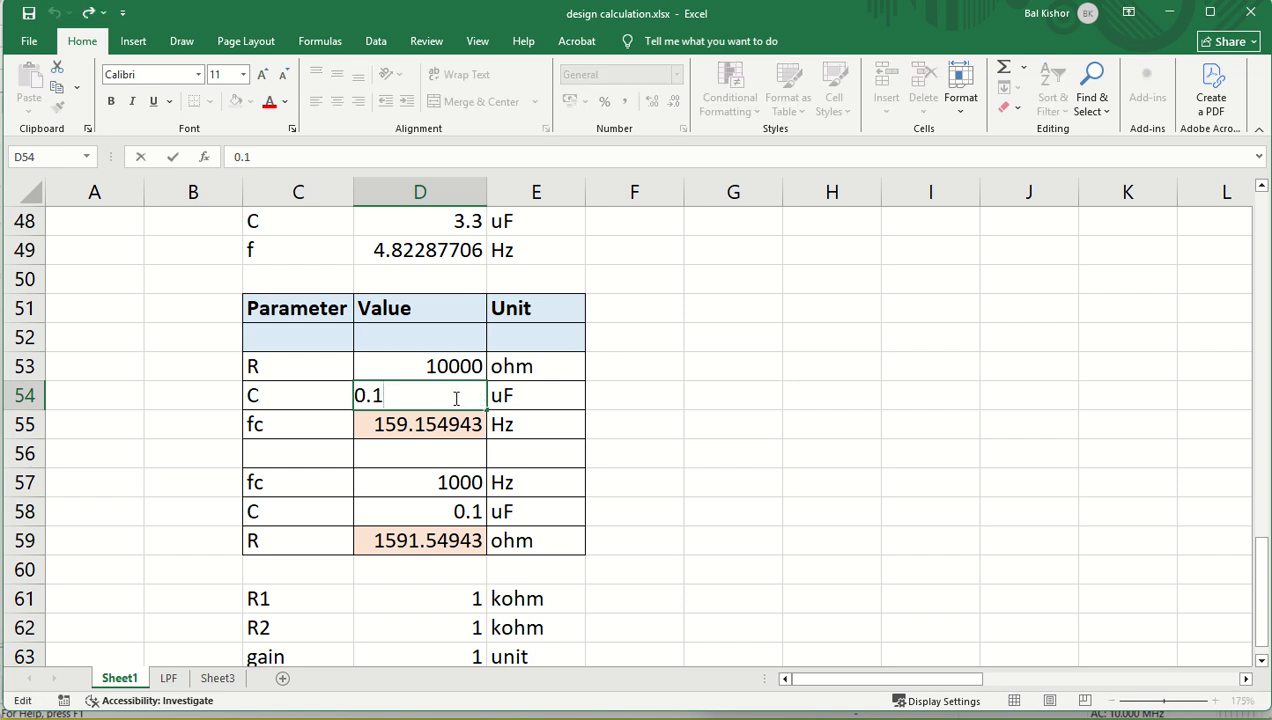
key("BackSpace")
type("001")
key("Return")
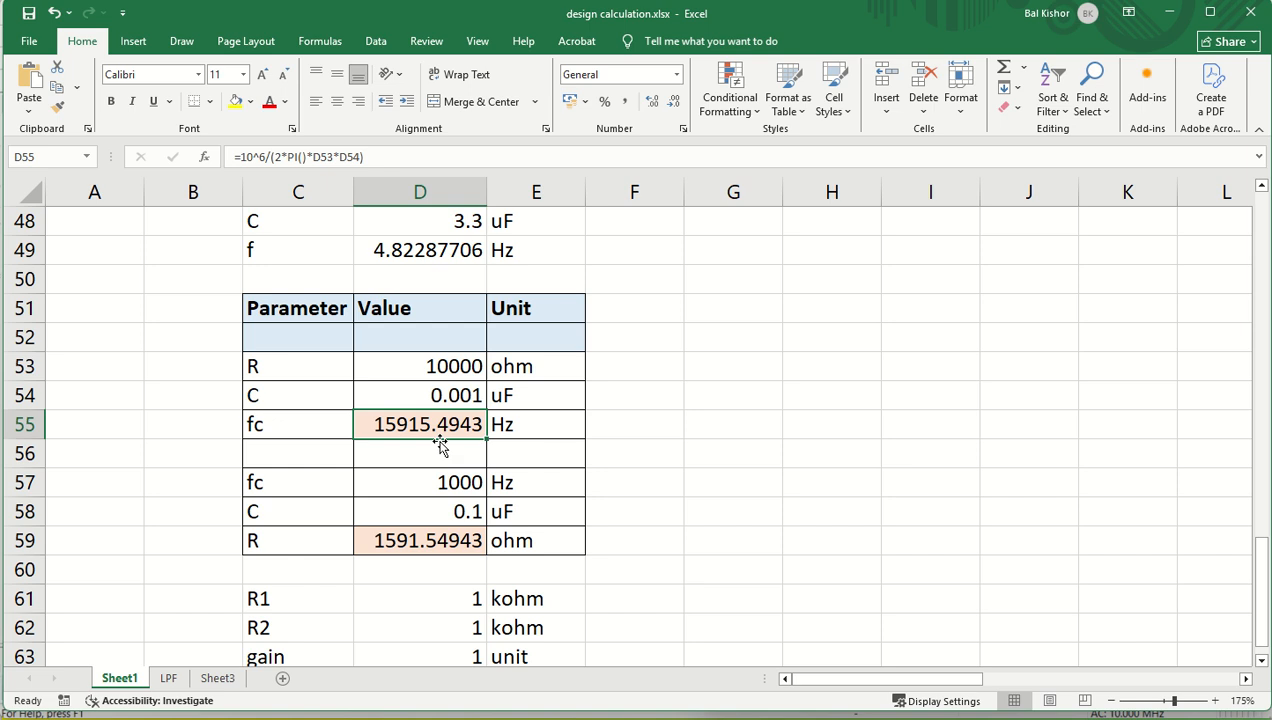
- Review the 1000 Hz design in D57:D59, return to Multisim, and set R1 to 1.59 kΩ and C4 to 0.1 µF
left_click(422, 482)
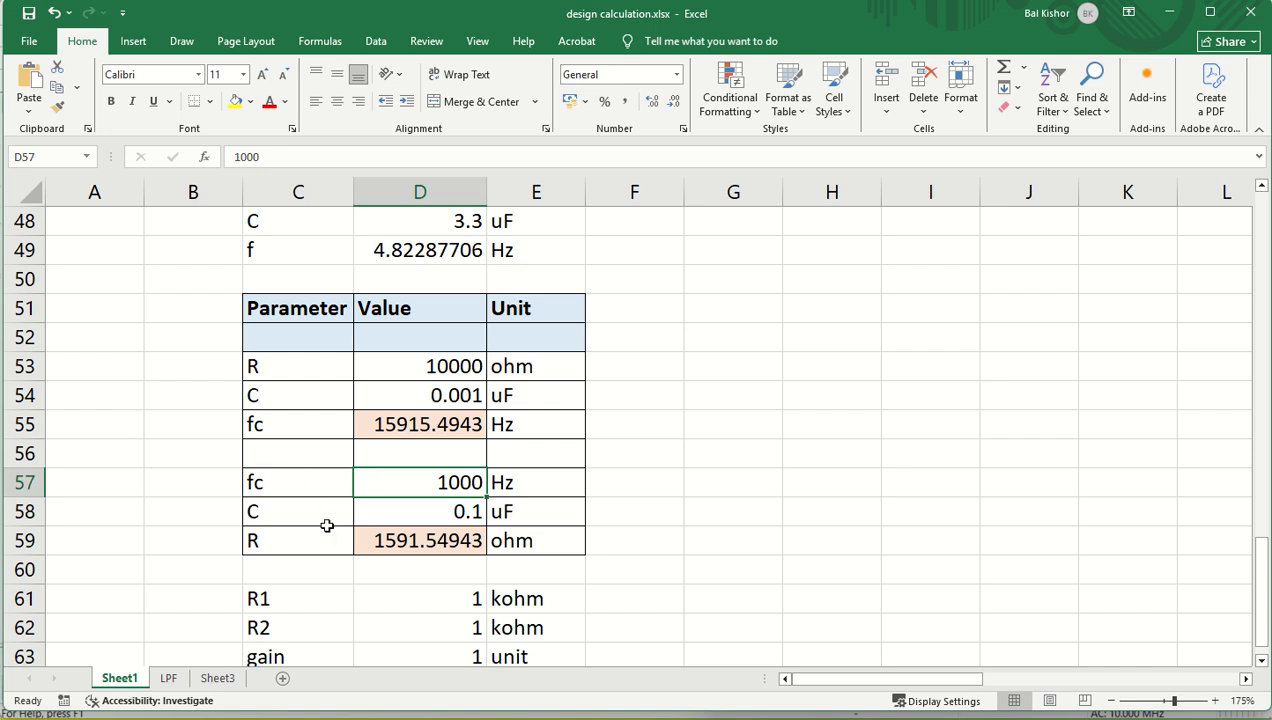
left_click(419, 508)
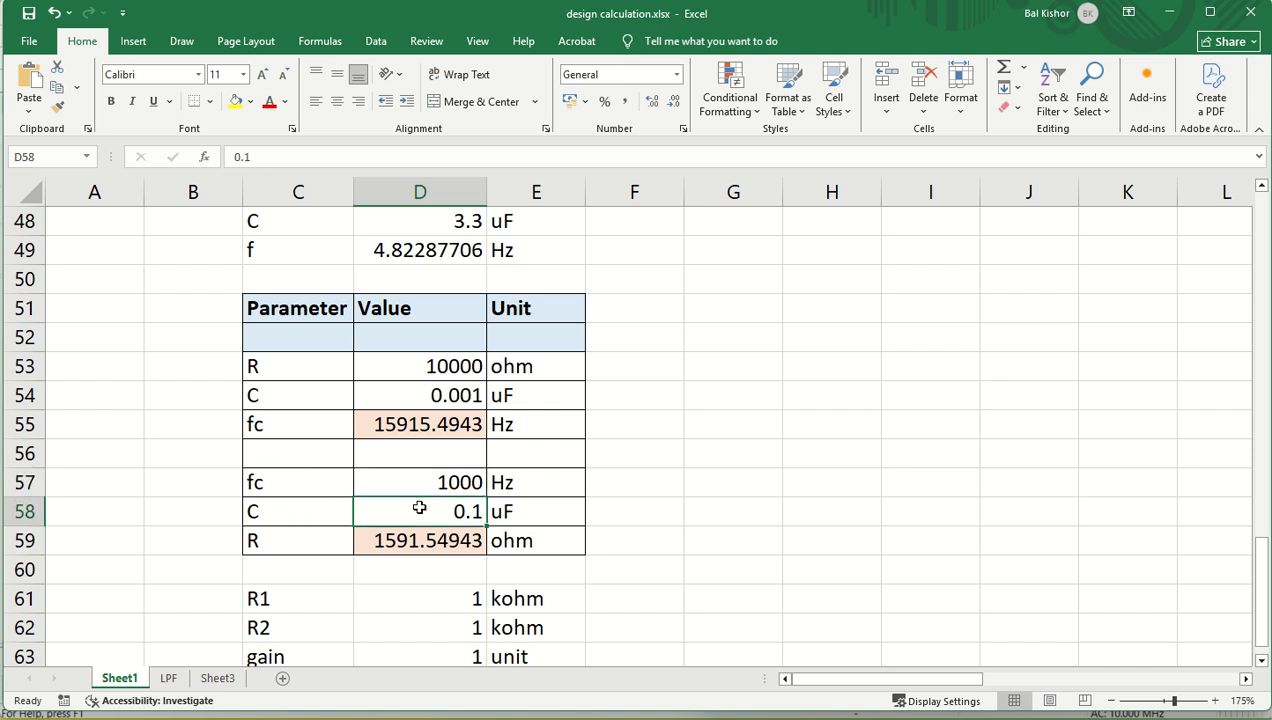
left_click(278, 540)
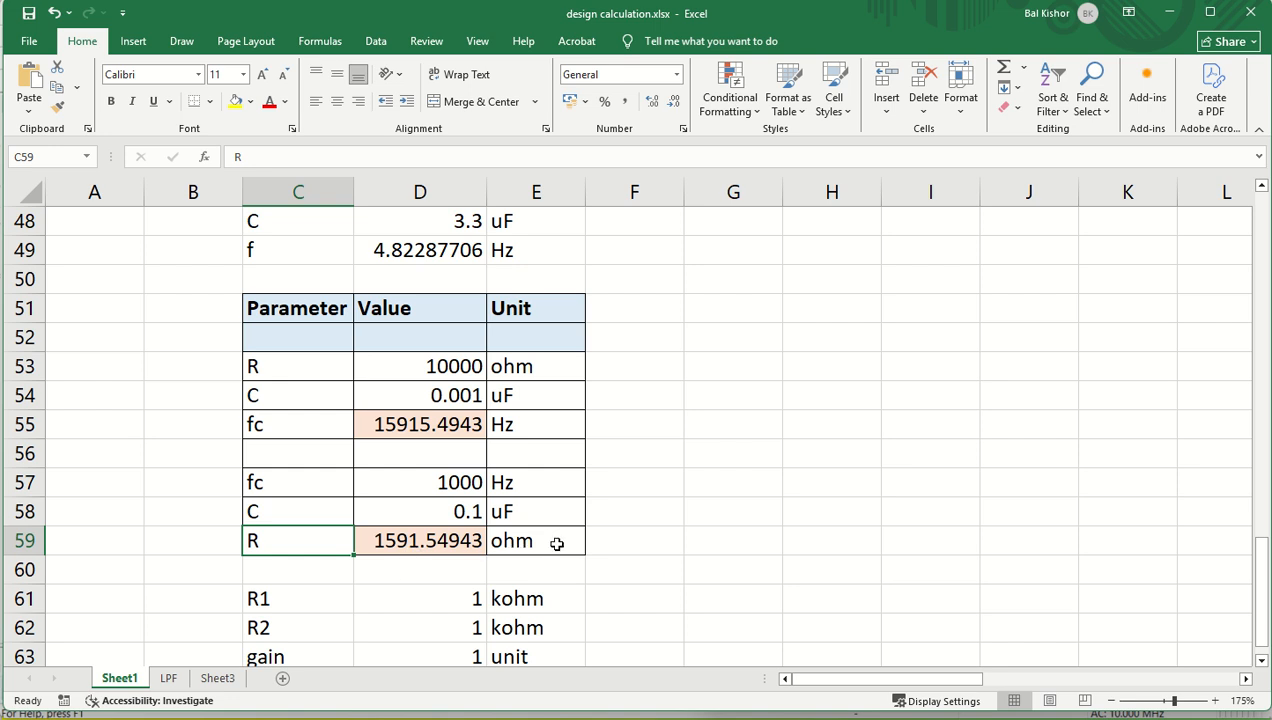
left_click(720, 718)
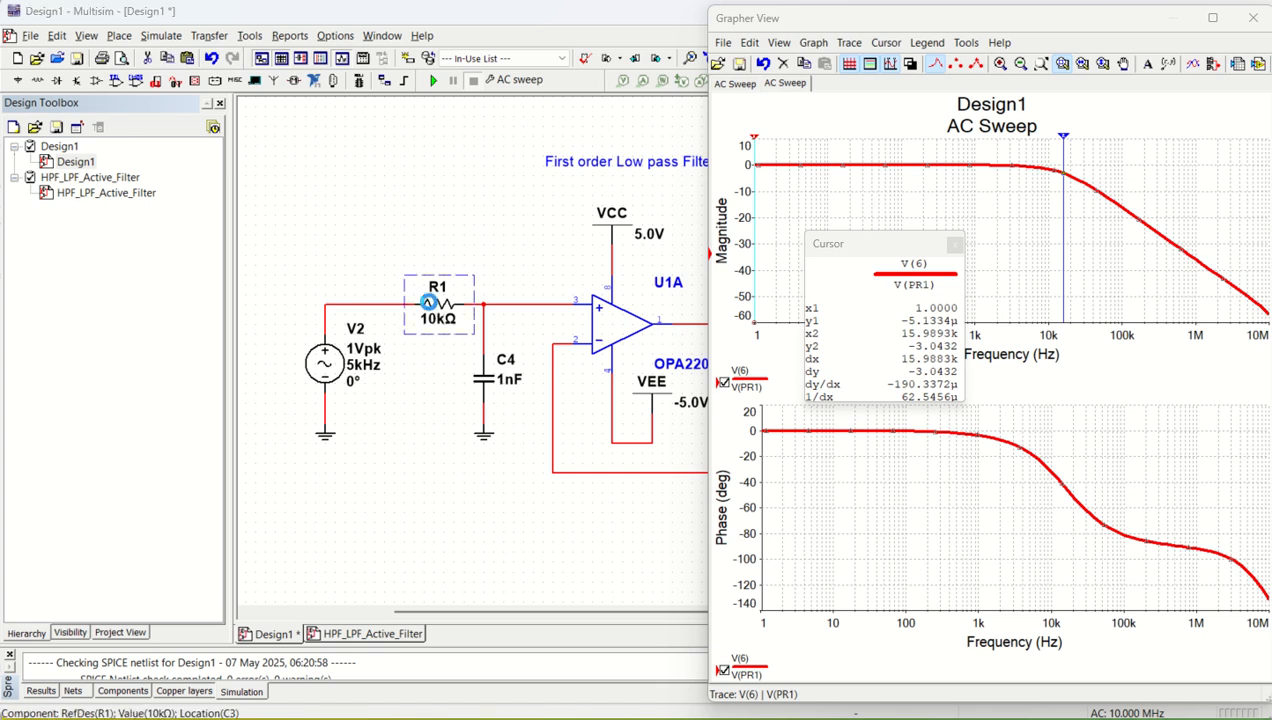
double_click(432, 305)
type("1.59k")
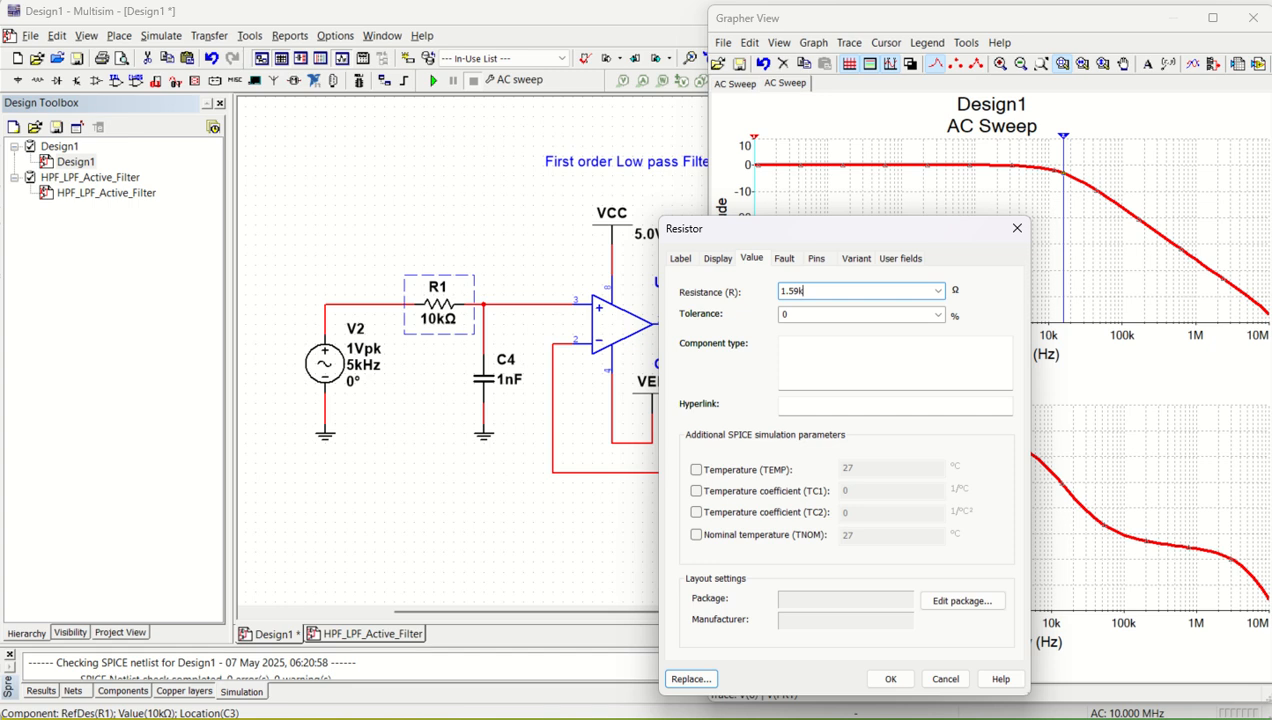
key("Return")
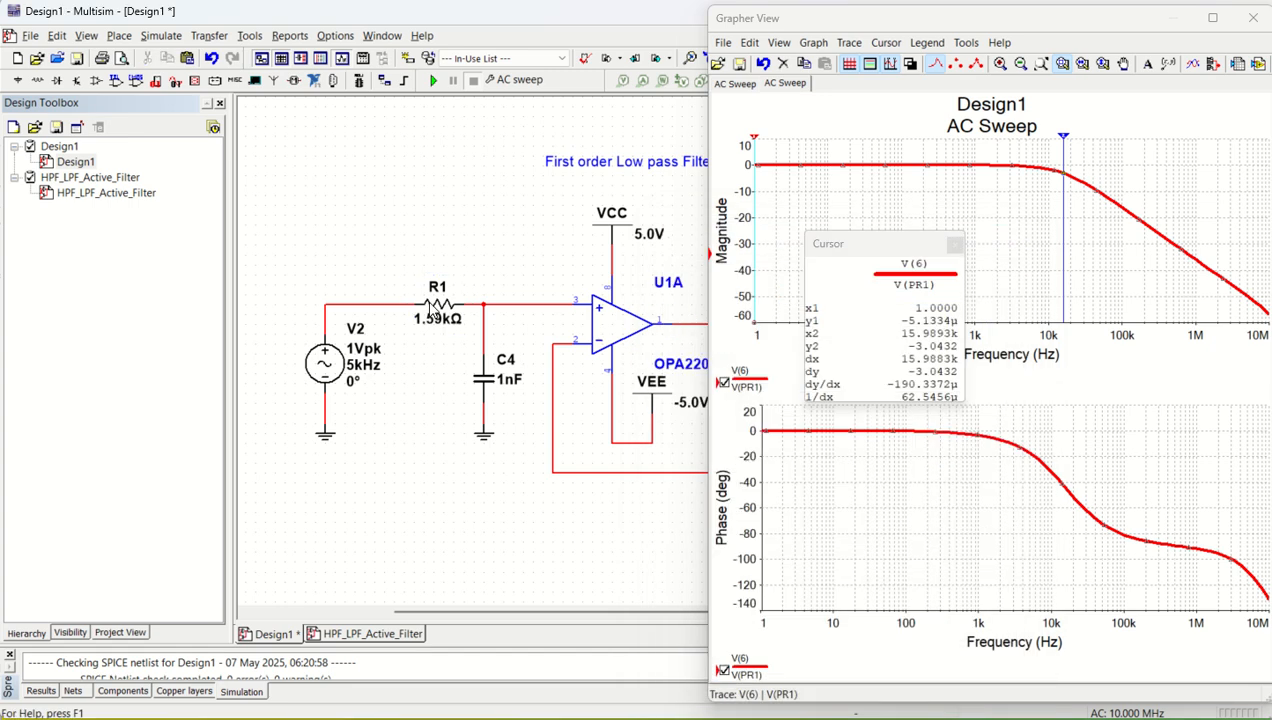
double_click(491, 388)
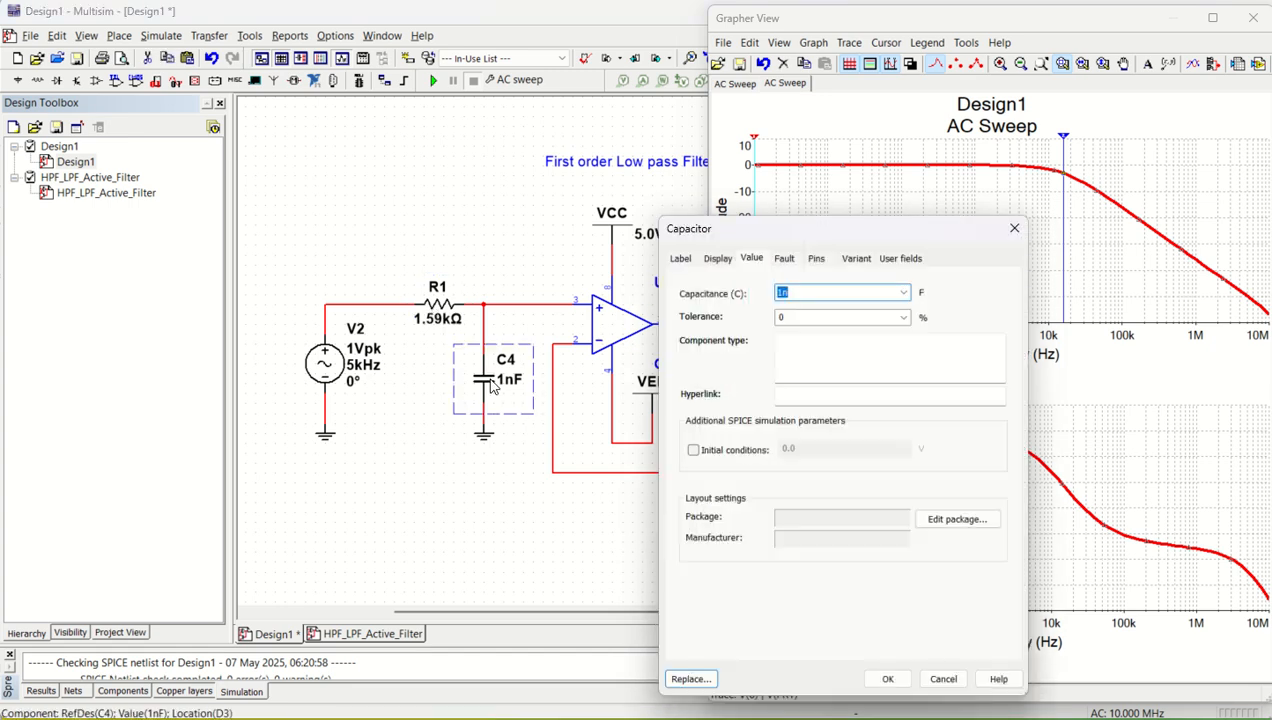
type("0.1u")
key("Return")
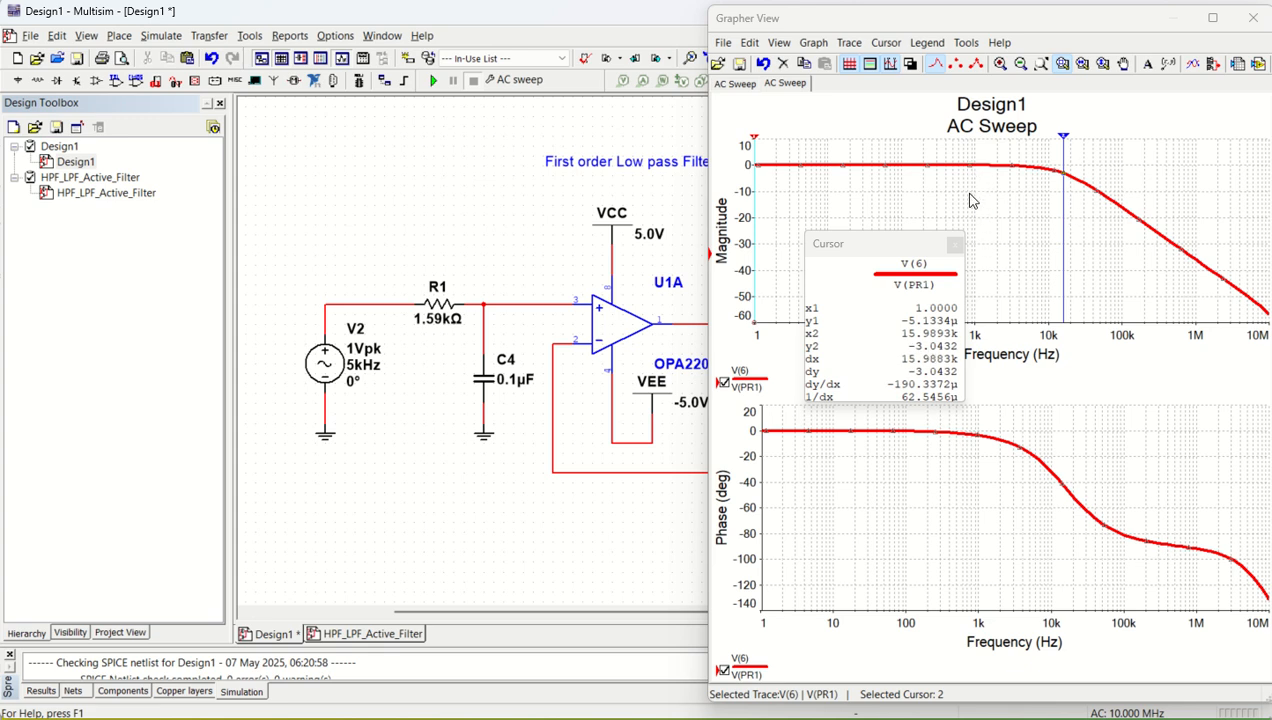
- Undo the R1 and C4 value changes and the move of probe PR1
left_click(1060, 178)
left_click_drag(181, 303, 177, 303)
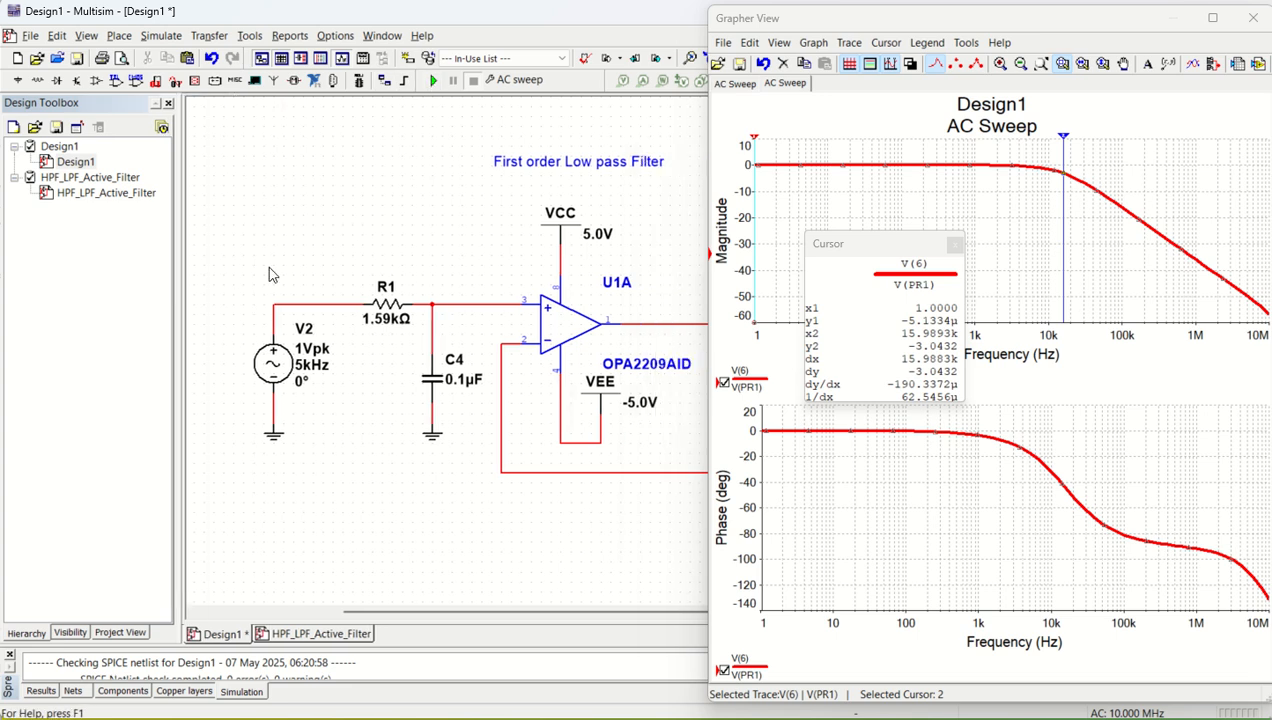
scroll(361, 274, "down", 3)
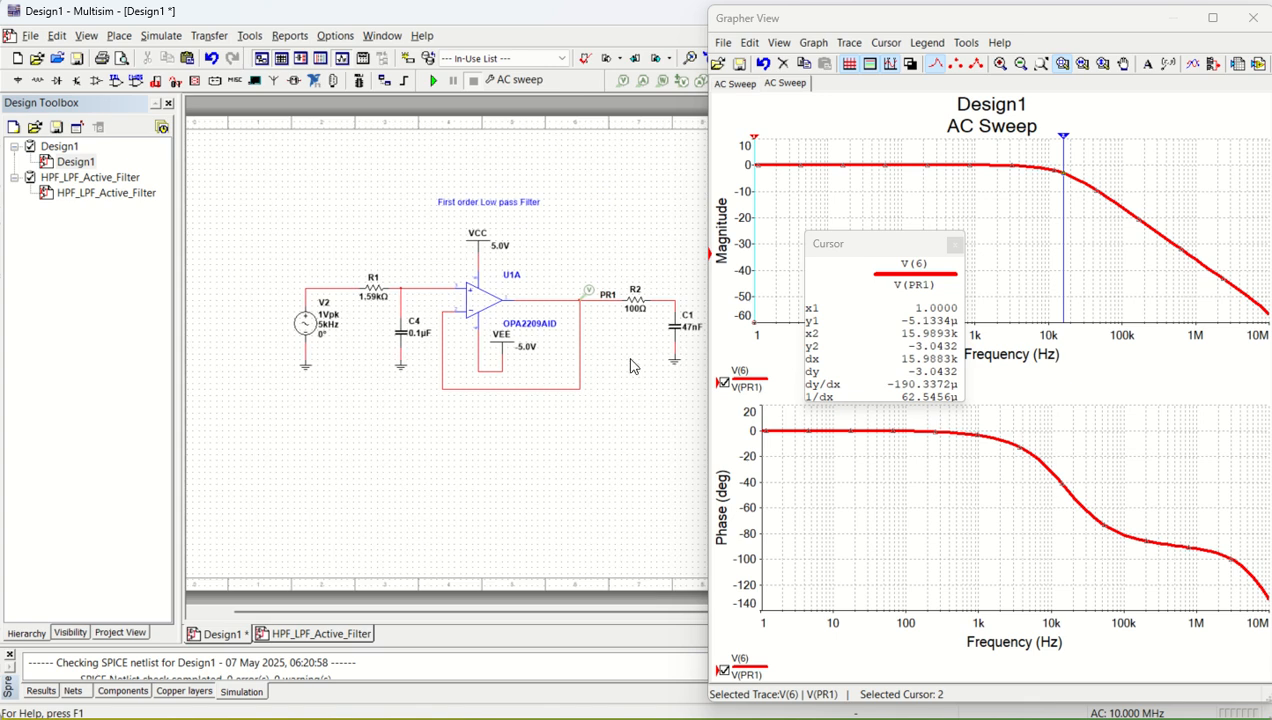
scroll(643, 330, "up", 1)
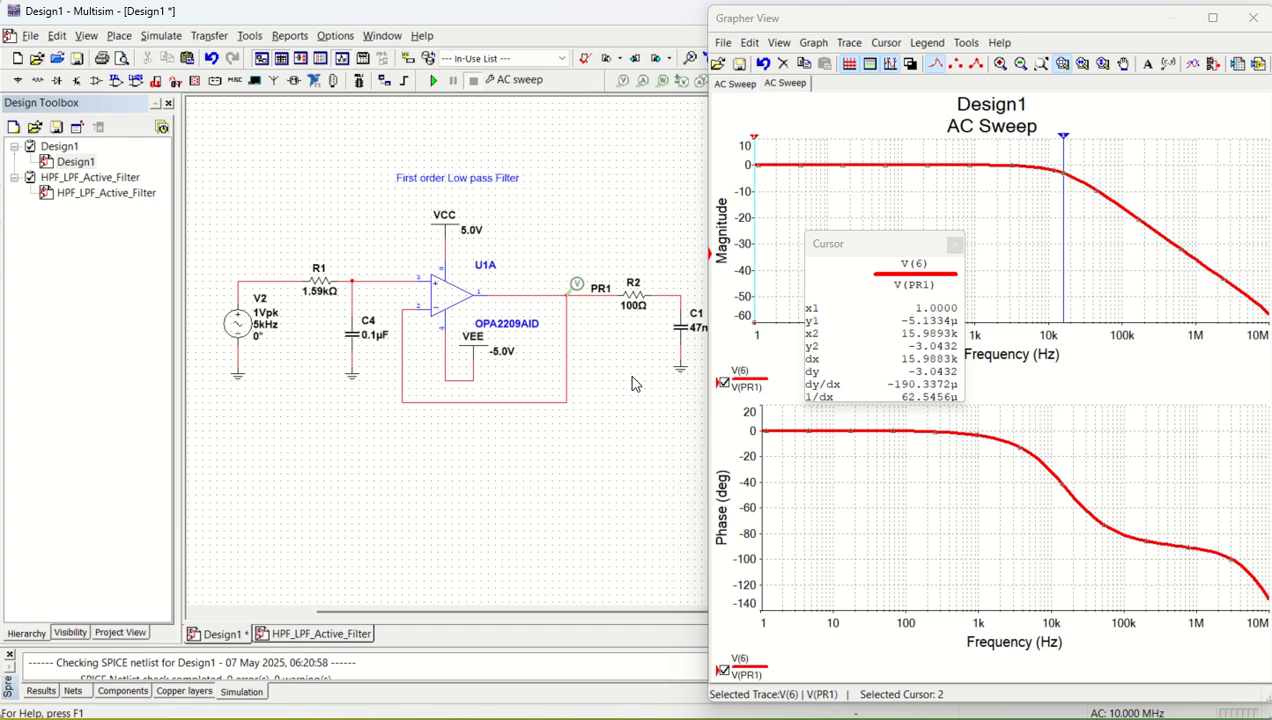
scroll(662, 320, "up", 1)
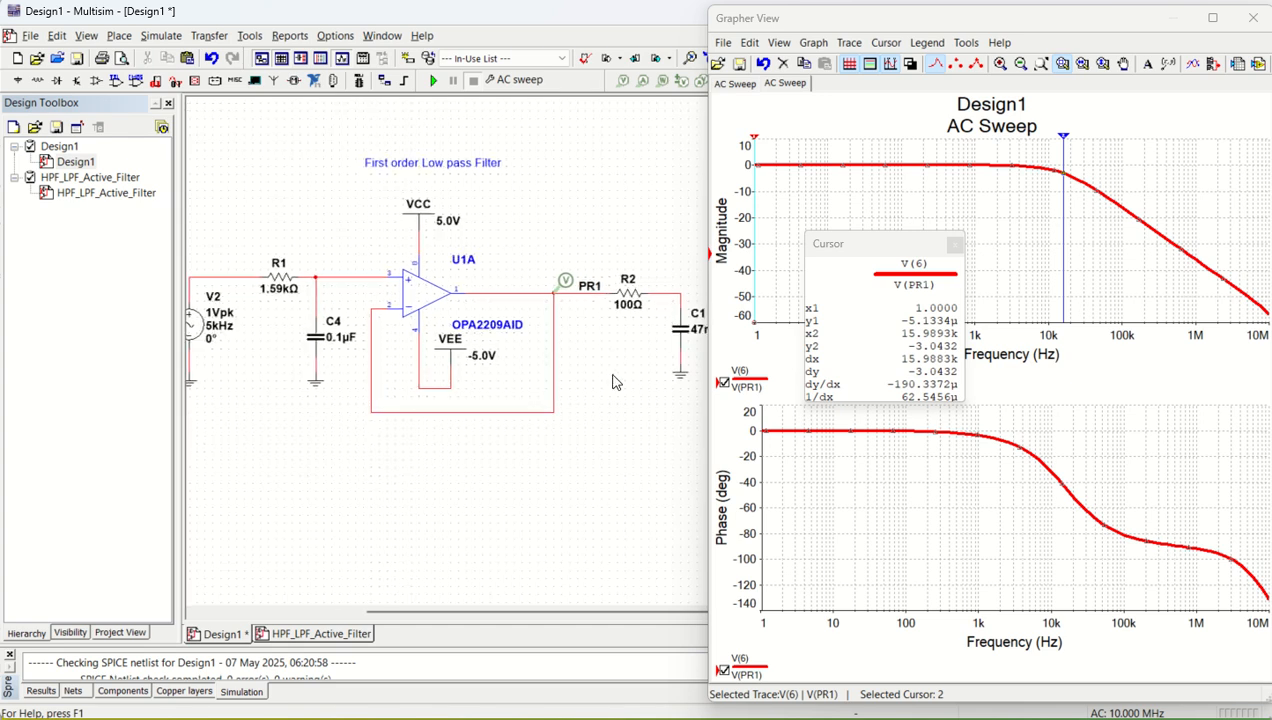
scroll(616, 392, "down", 1)
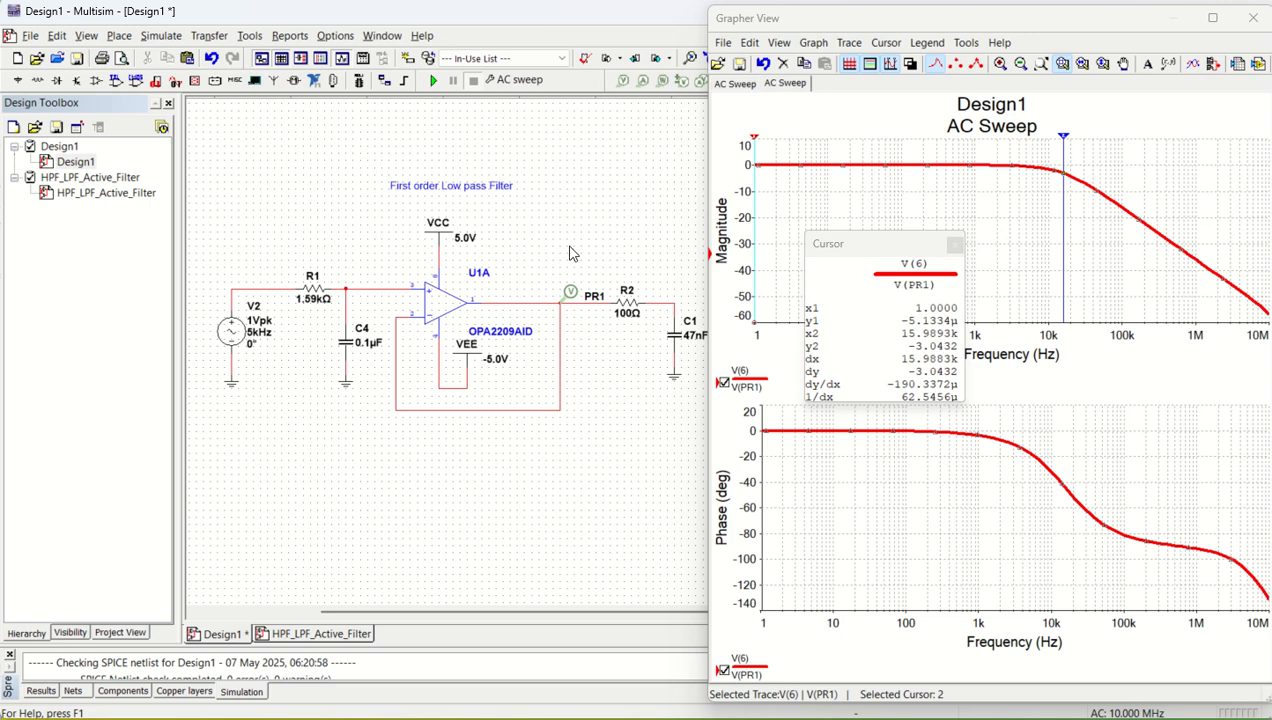
key("ctrl+z")
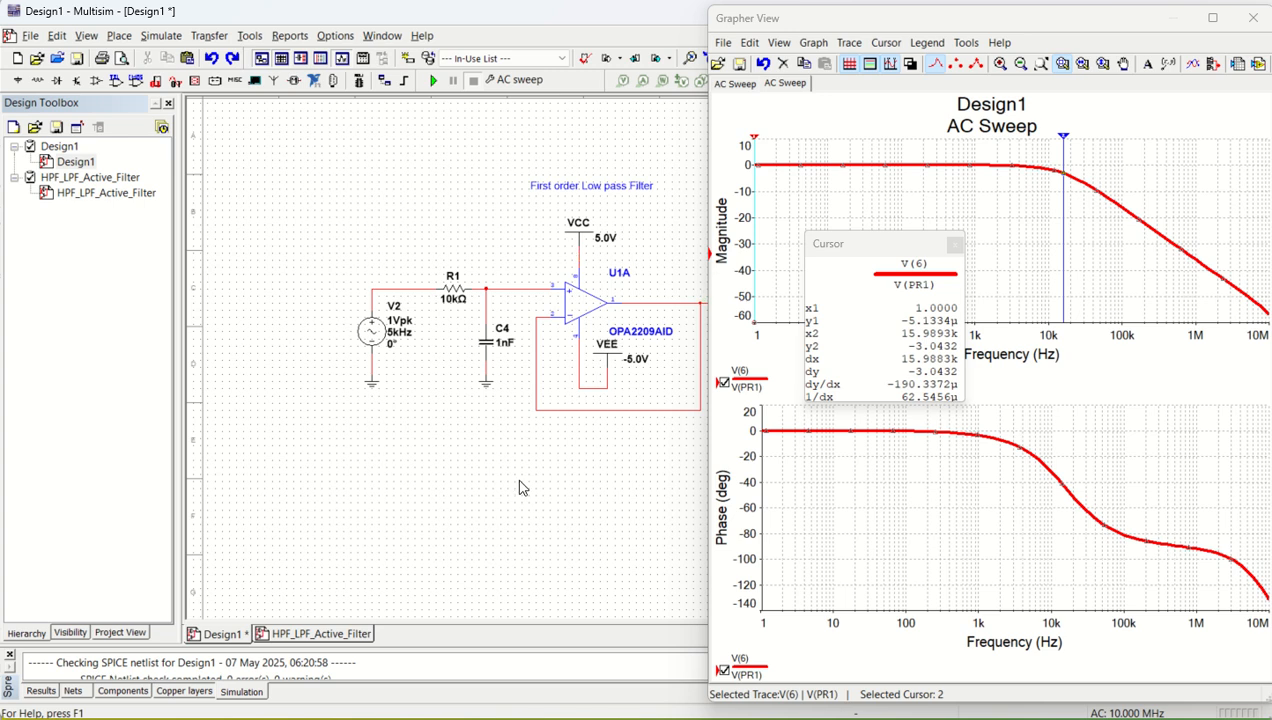
scroll(685, 338, "up", 3)
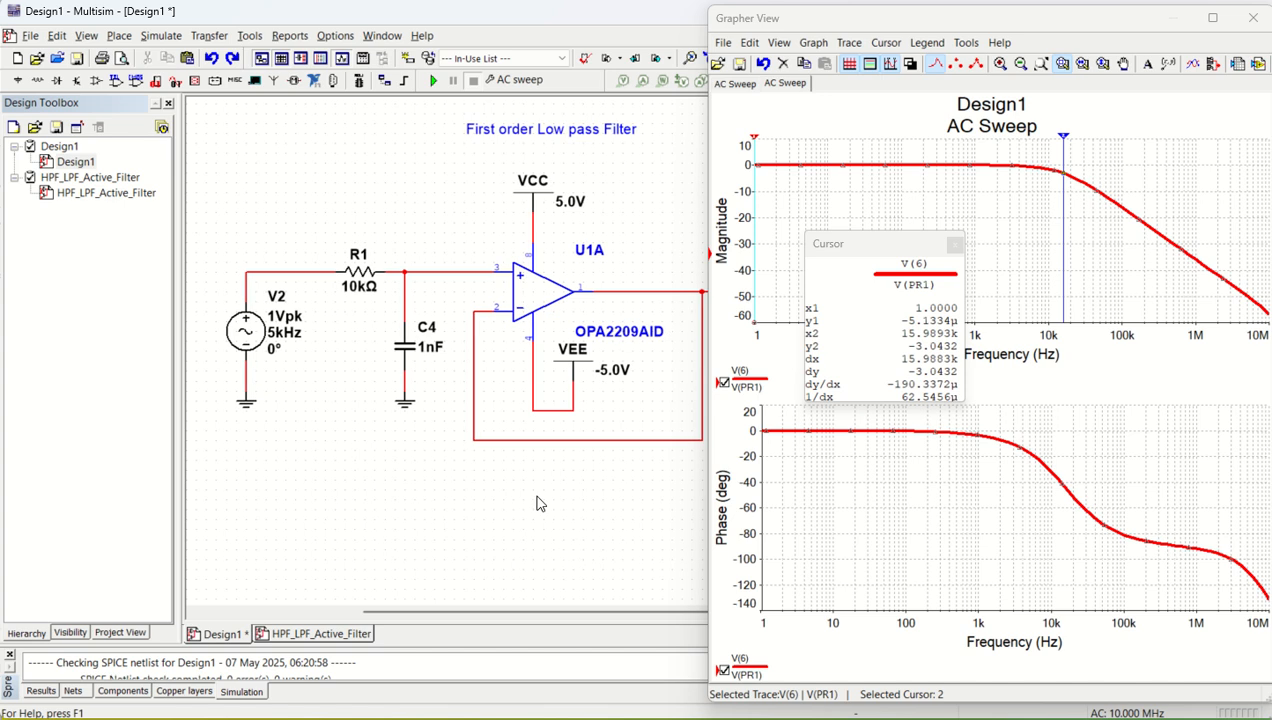
- Move the Grapher View window aside to uncover the schematic and close the cursor readout
left_click_drag(830, 19, 974, 51)
left_click_drag(869, 248, 1030, 252)
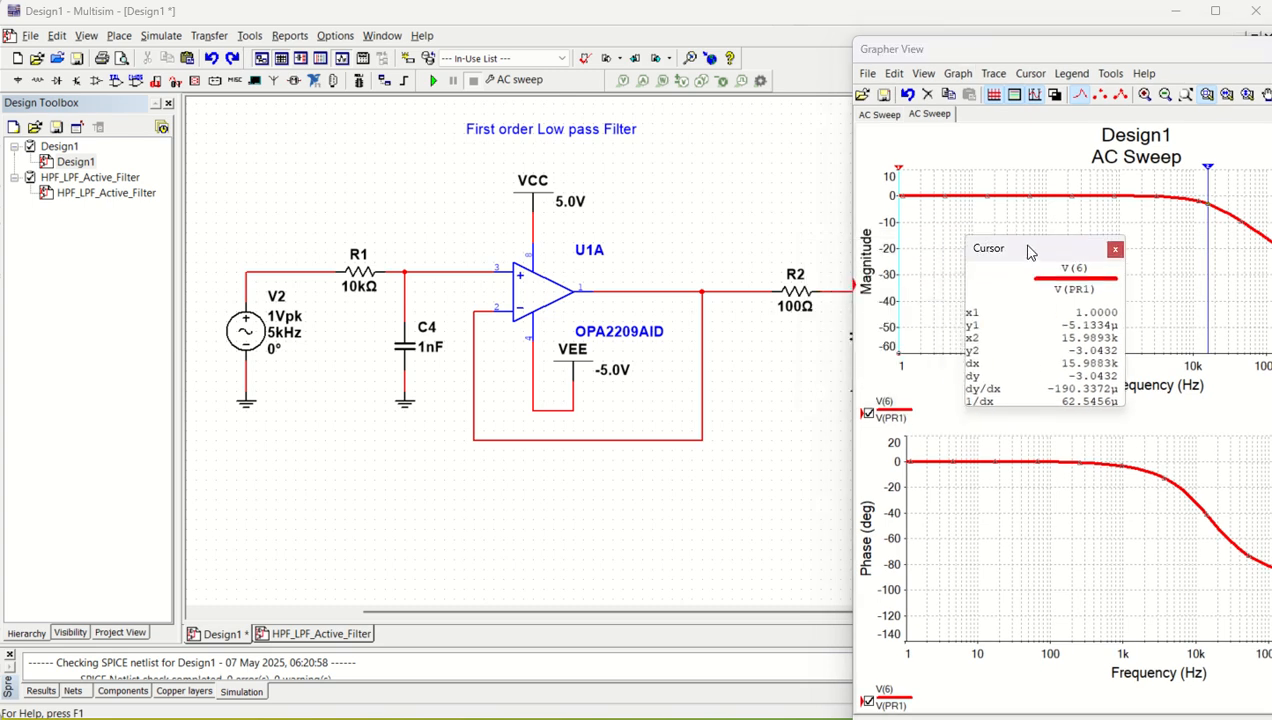
left_click(1115, 249)
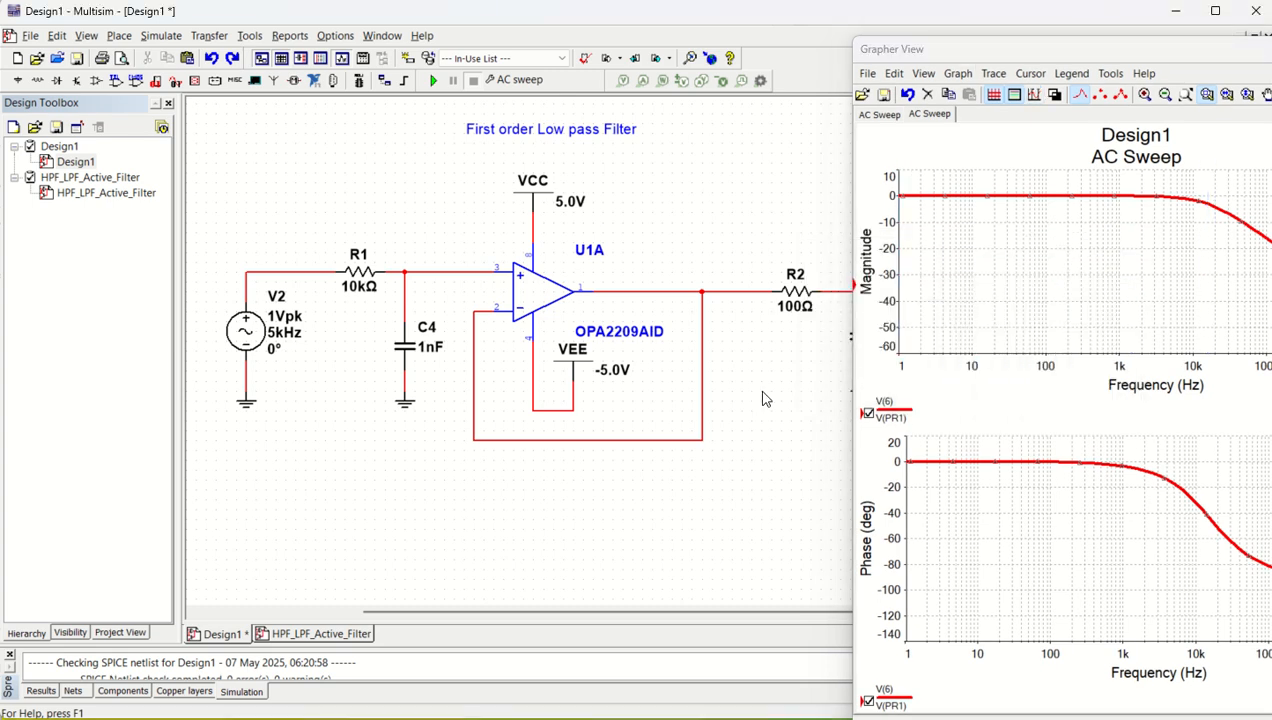
scroll(757, 342, "down", 3)
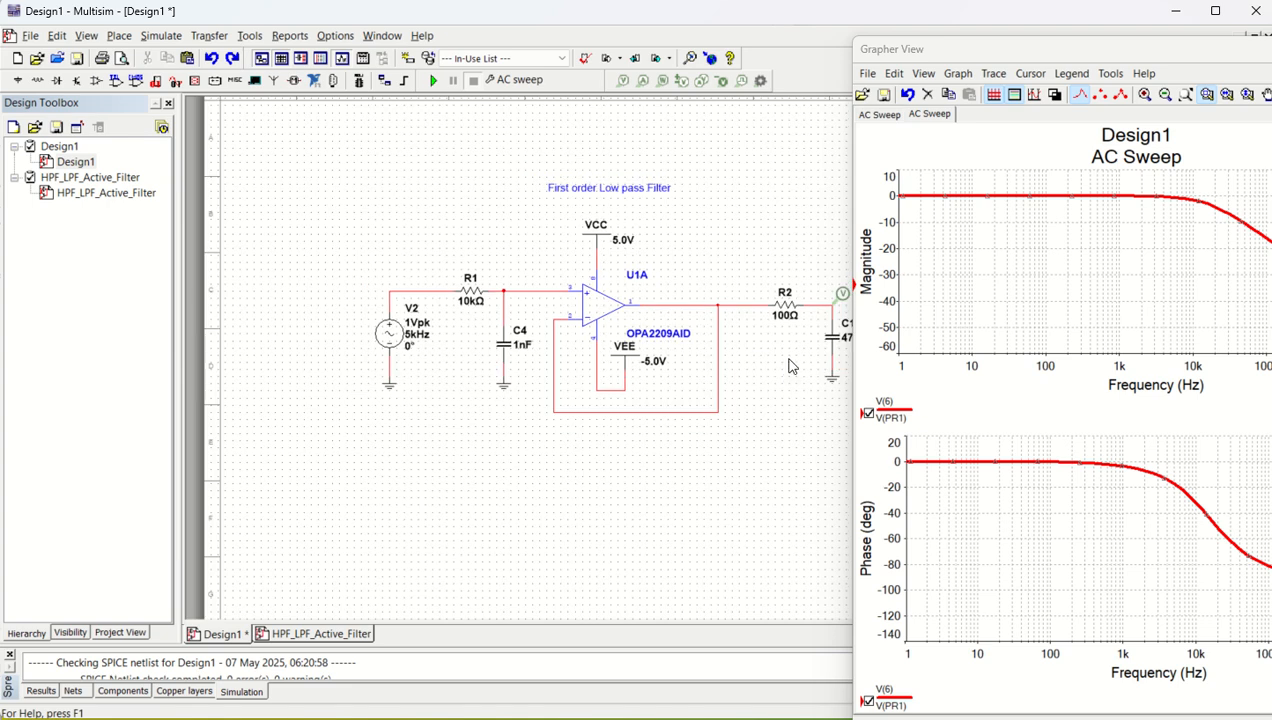
scroll(845, 333, "up", 2)
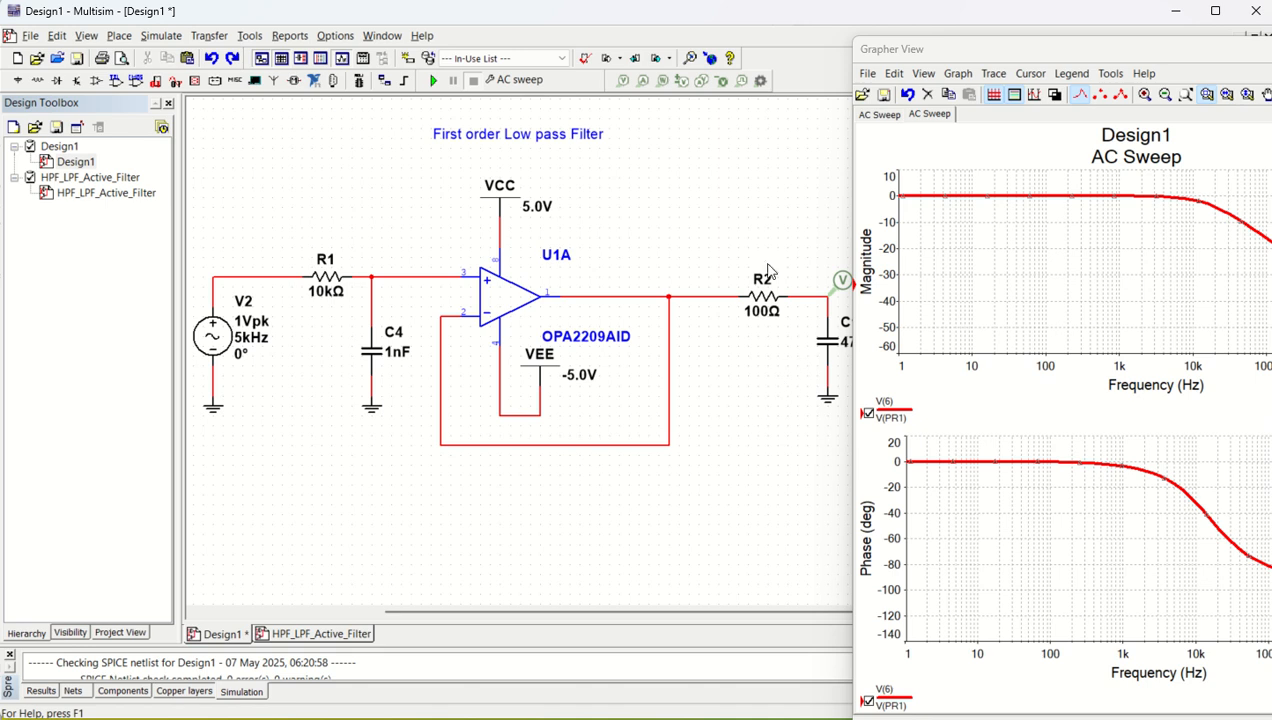
- Move R2, C1, its ground and probe PR1 together closer to the op-amp output
left_click_drag(755, 246, 850, 440)
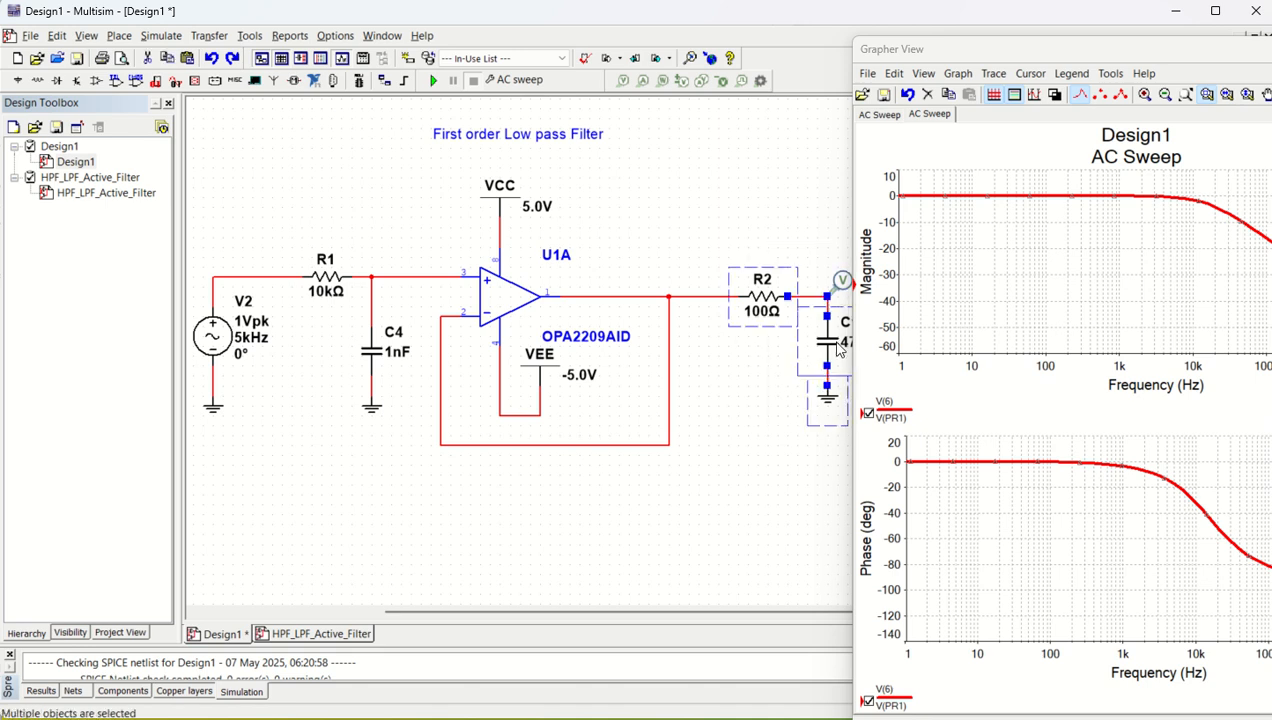
left_click_drag(835, 345, 785, 345)
left_click(800, 419)
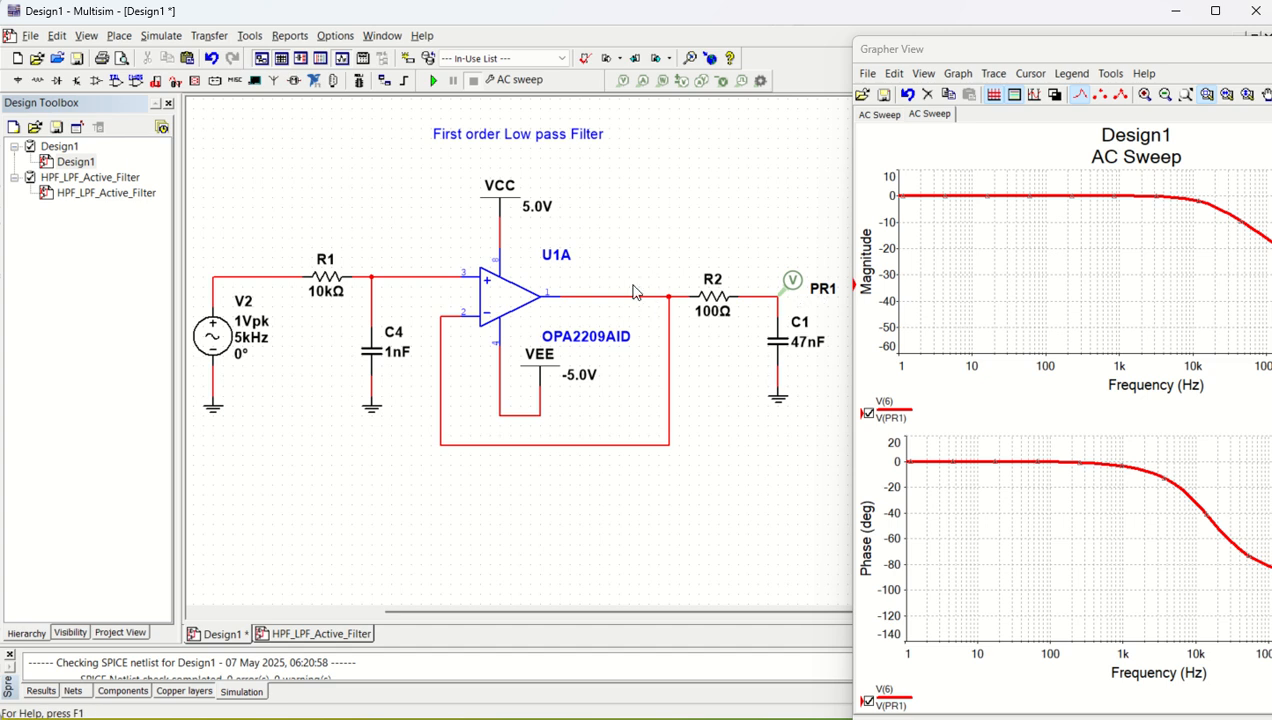
- Reposition the Grapher View window to show the full plots and run the AC sweep with probe PR1 at the R2–C1 node
left_click_drag(1022, 56, 886, 20)
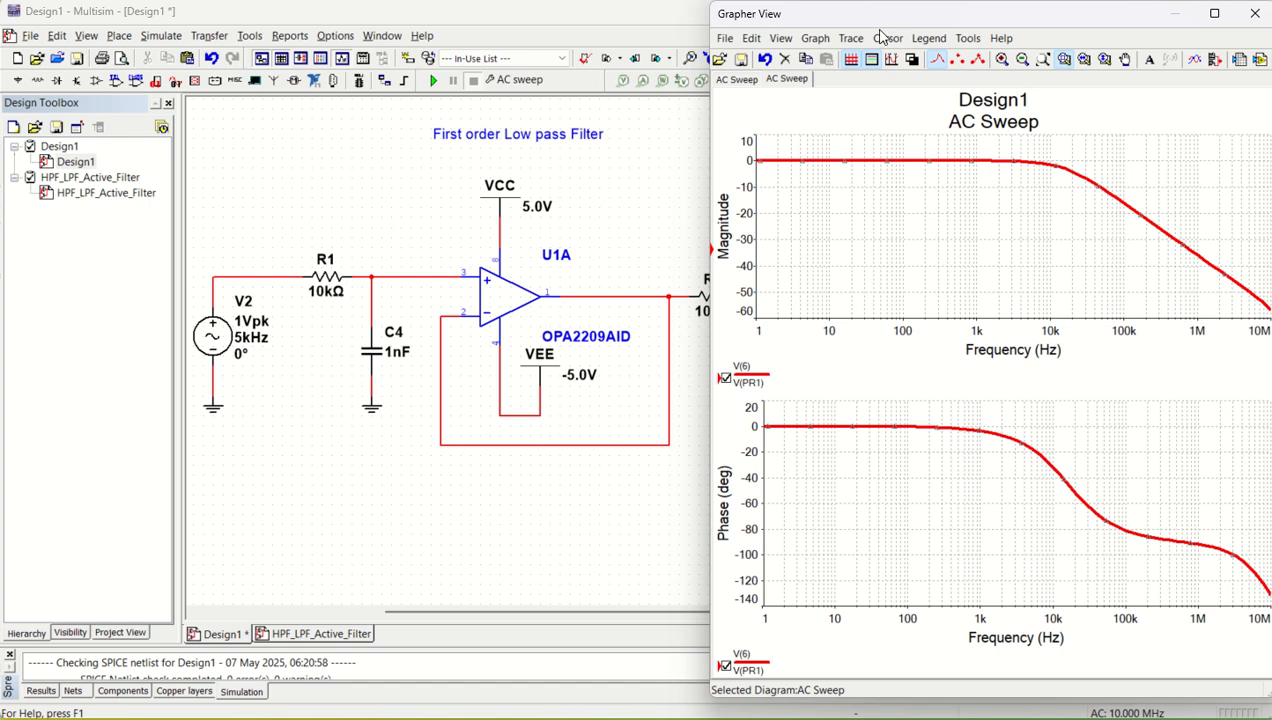
left_click(634, 503)
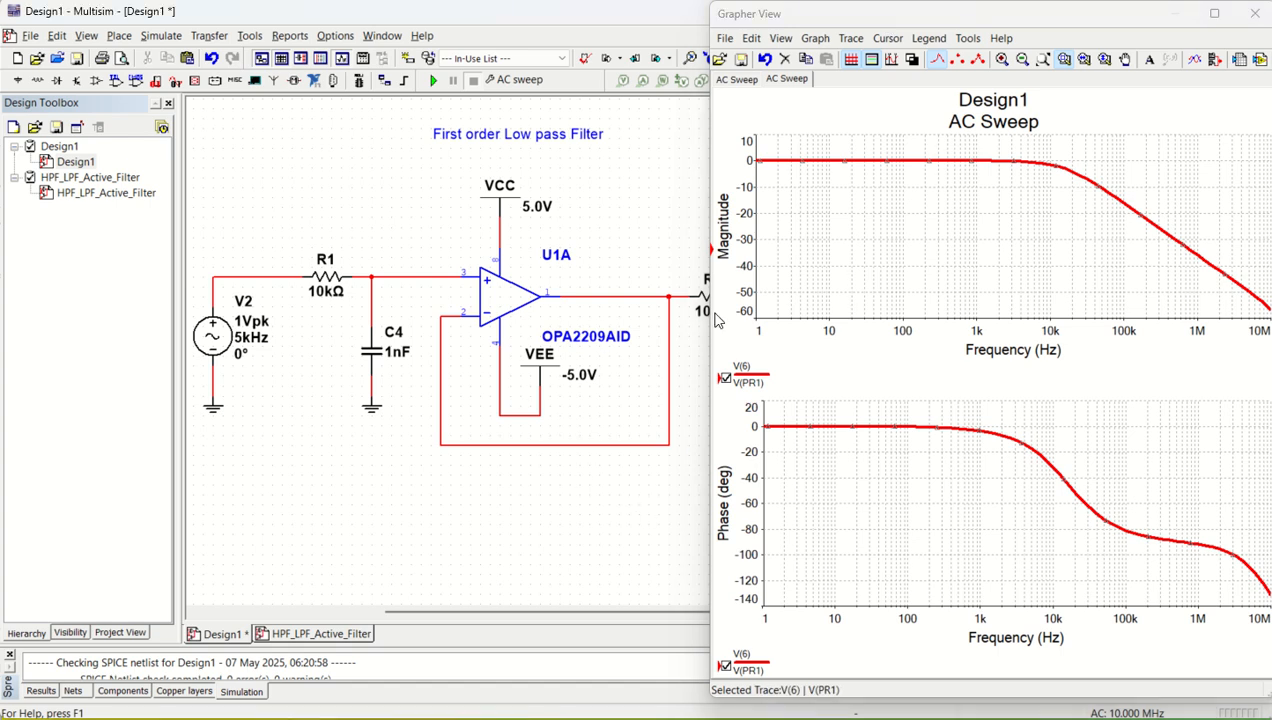
left_click(434, 81)
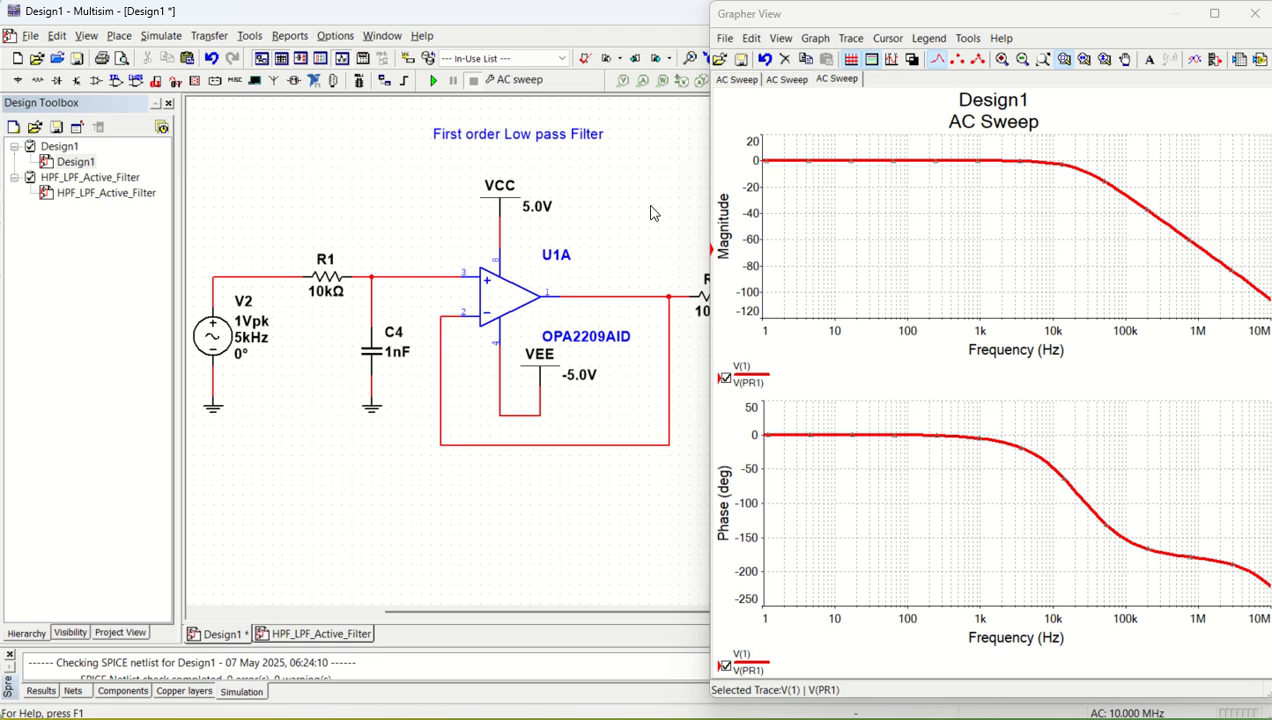
- Set resistor R1 to 1.59 kΩ and capacitor C4 to 0.1 µF
double_click(329, 277)
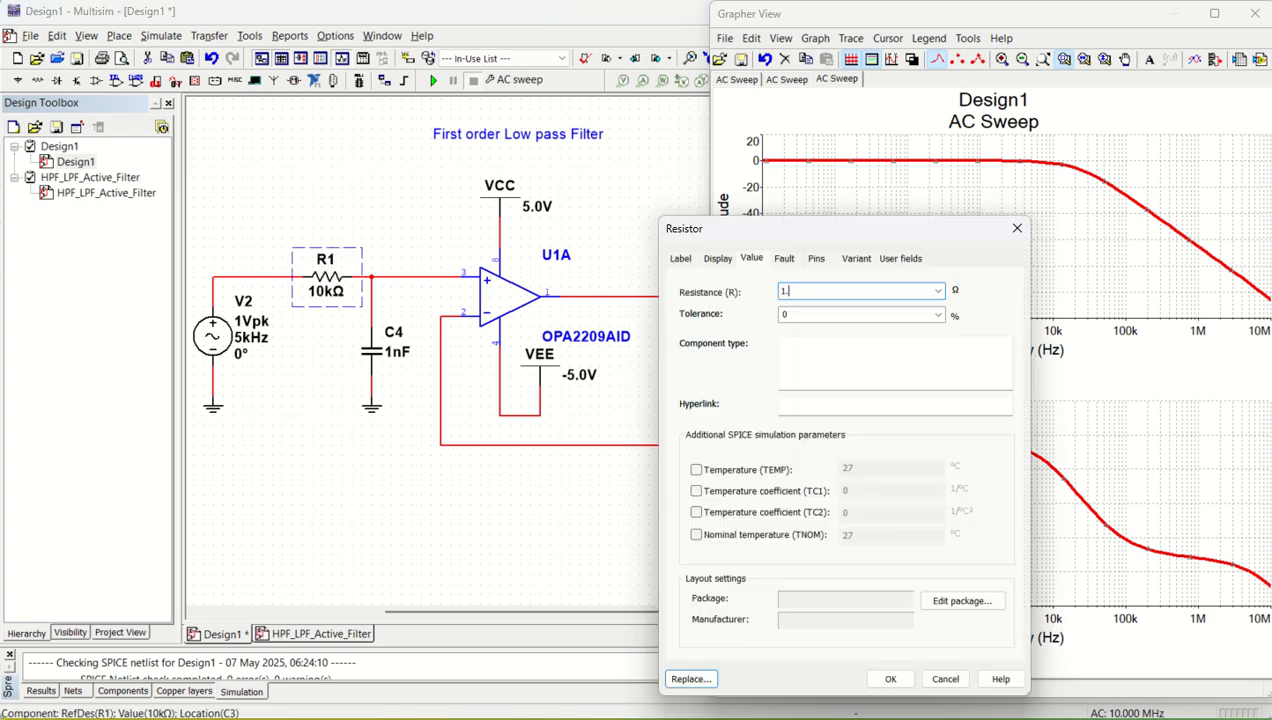
key("Return")
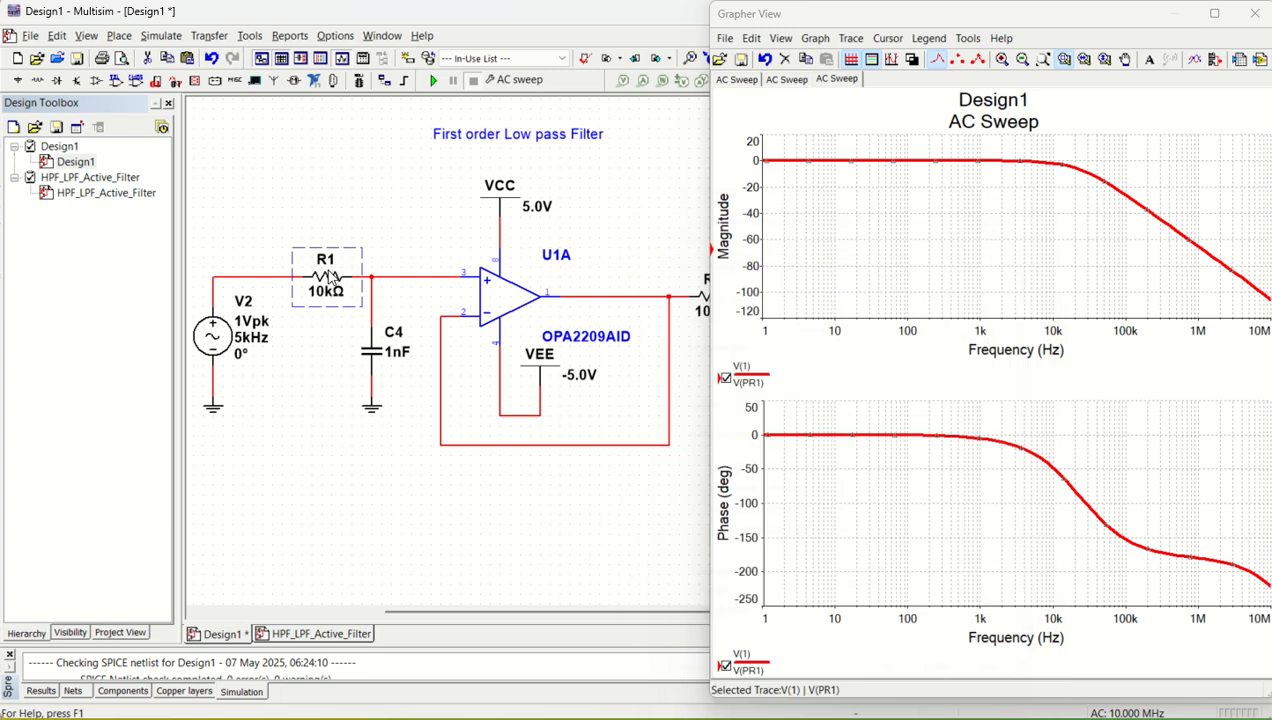
double_click(372, 358)
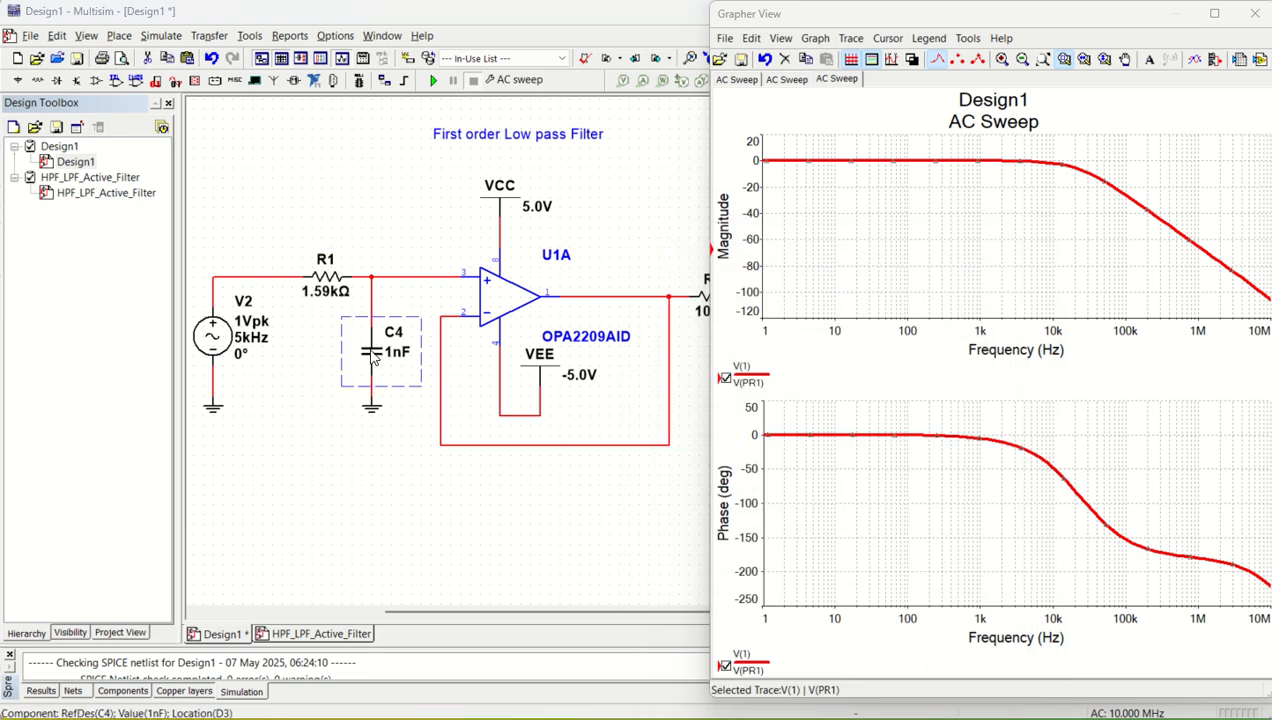
type("0")
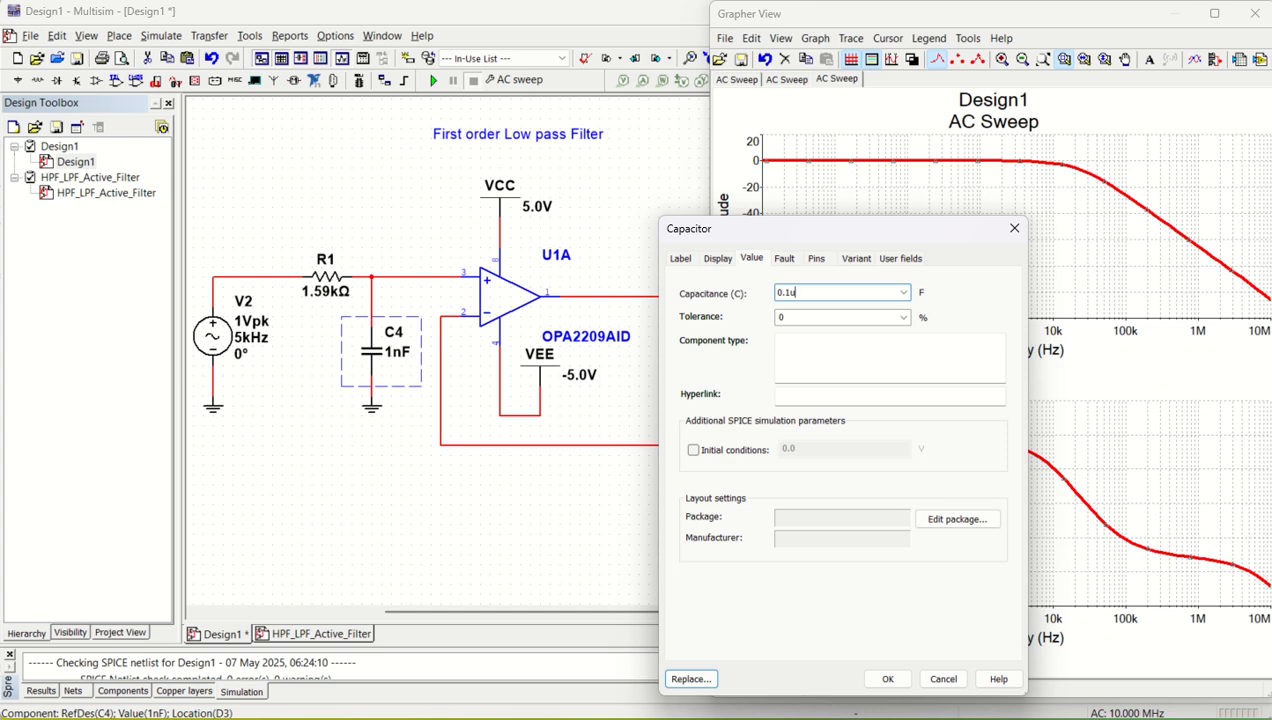
type(".1u")
key("Return")
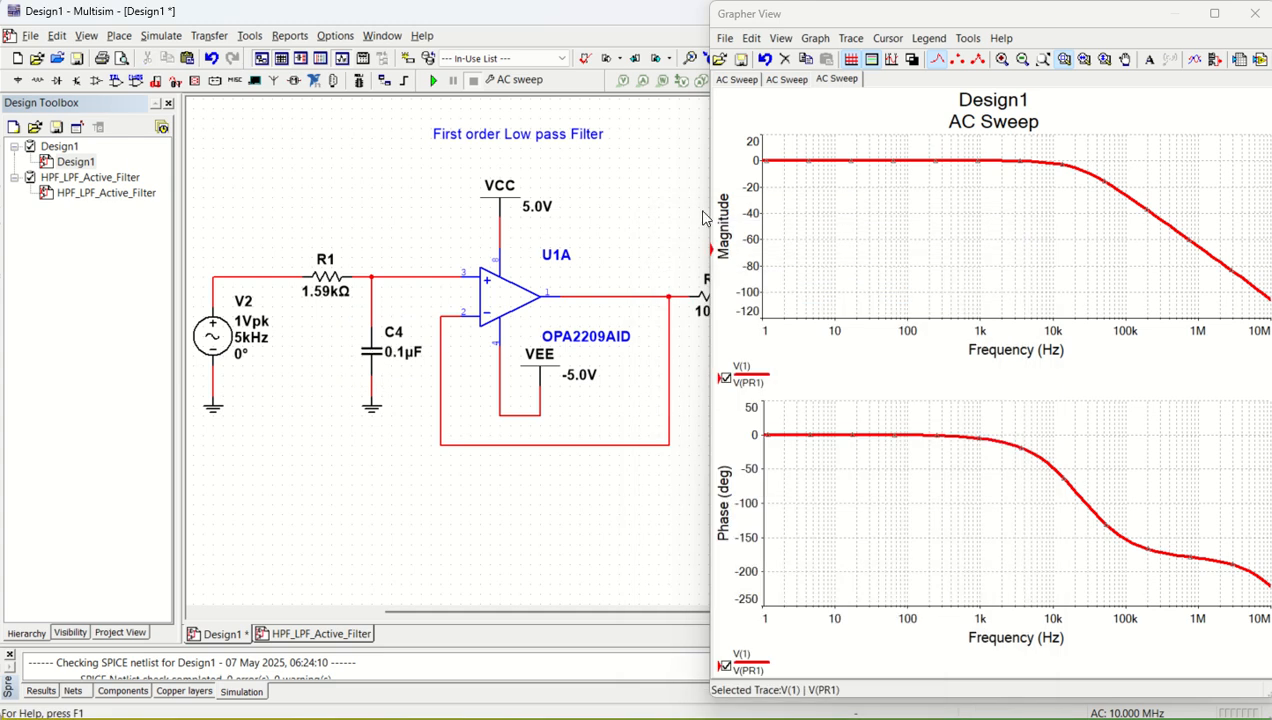
- Run the AC sweep with the new R1 and C4 values
left_click(949, 224)
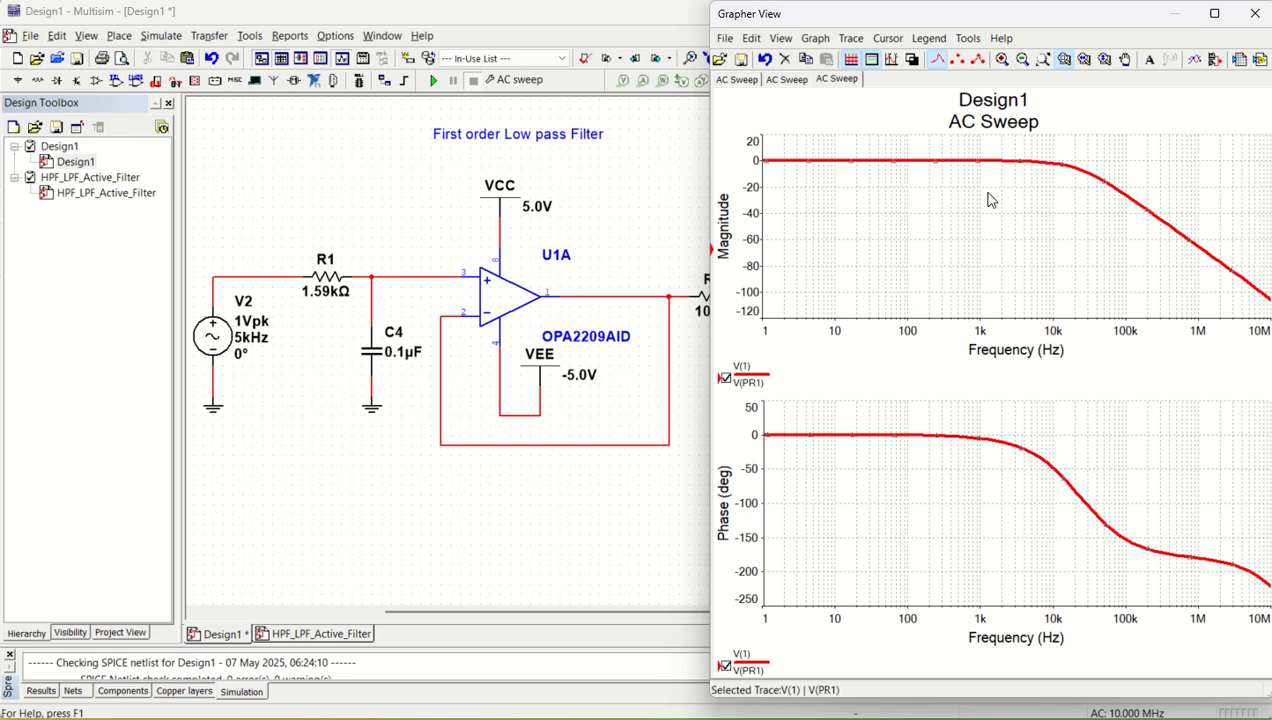
left_click(575, 232)
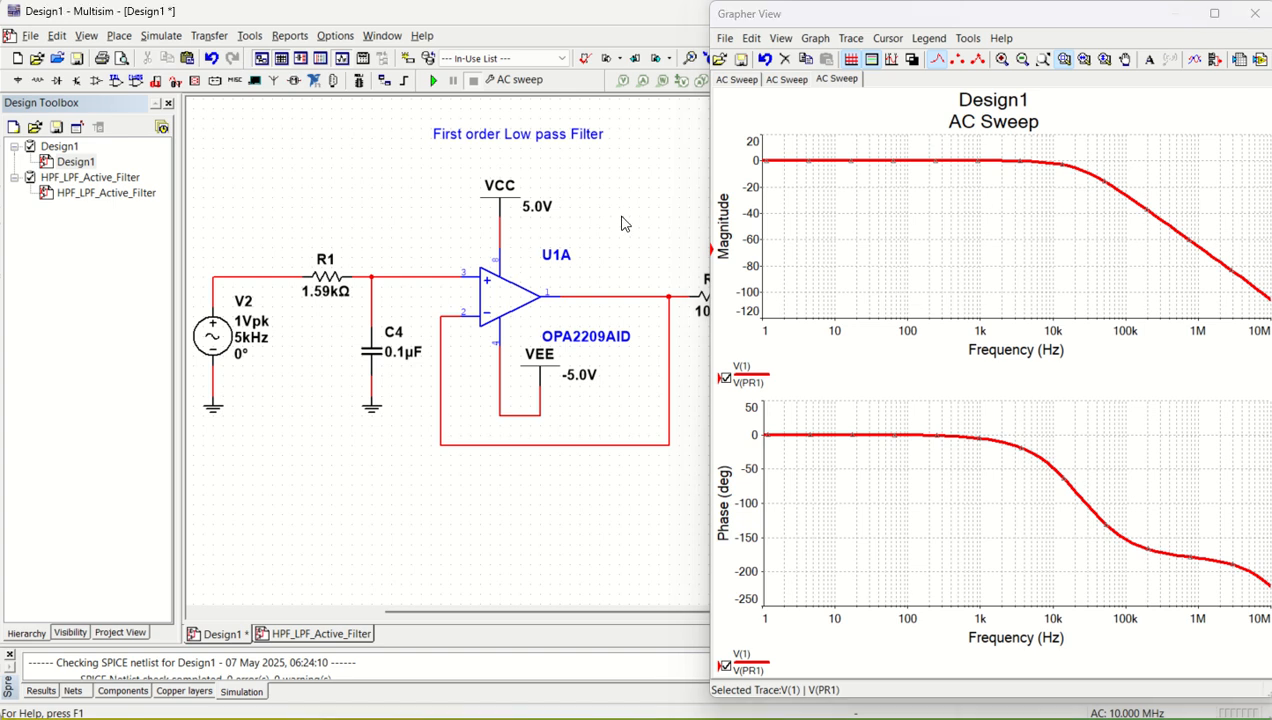
left_click(433, 80)
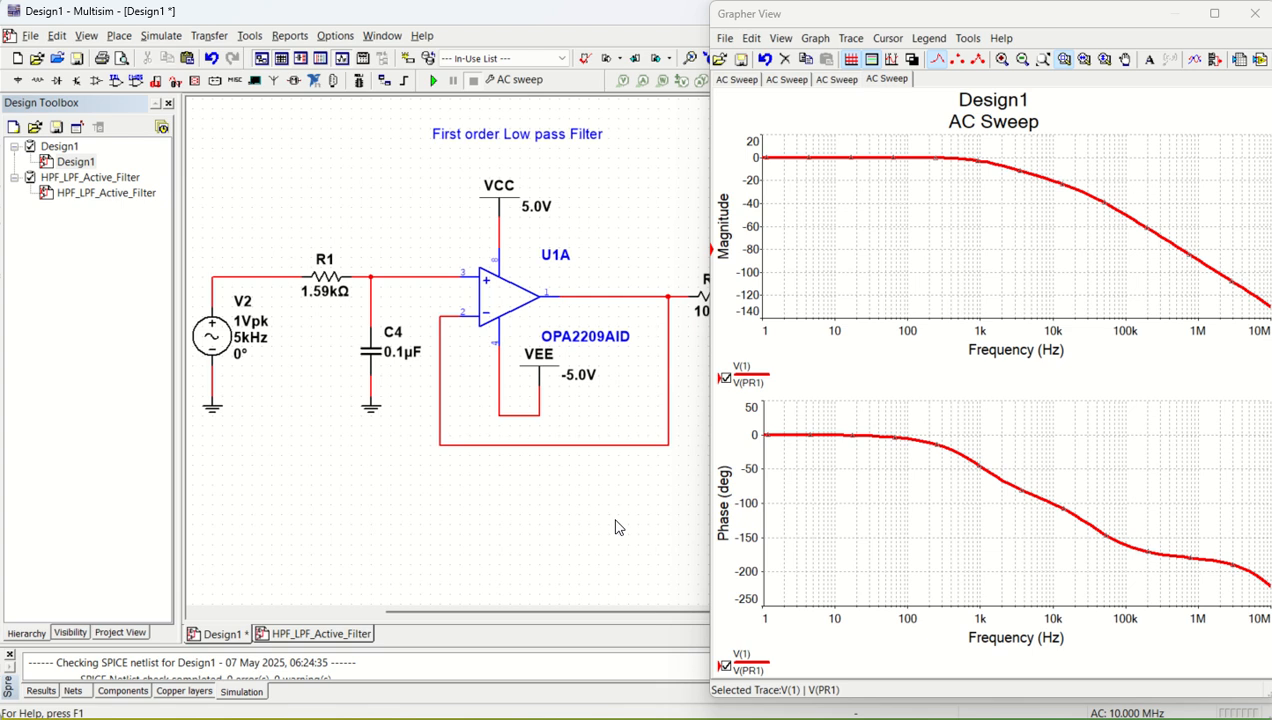
- Fit the whole filter circuit beside the Grapher View window and repeat the AC sweep
scroll(600, 366, "down", 1)
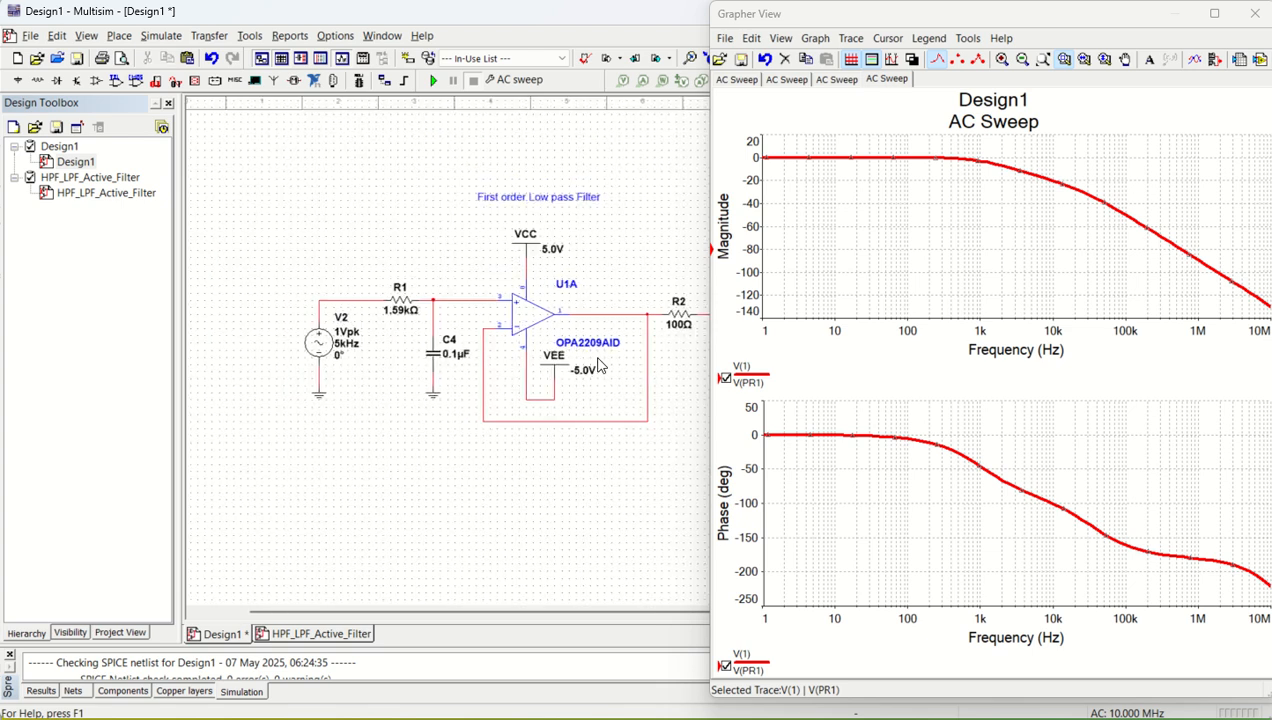
scroll(670, 342, "down", 1)
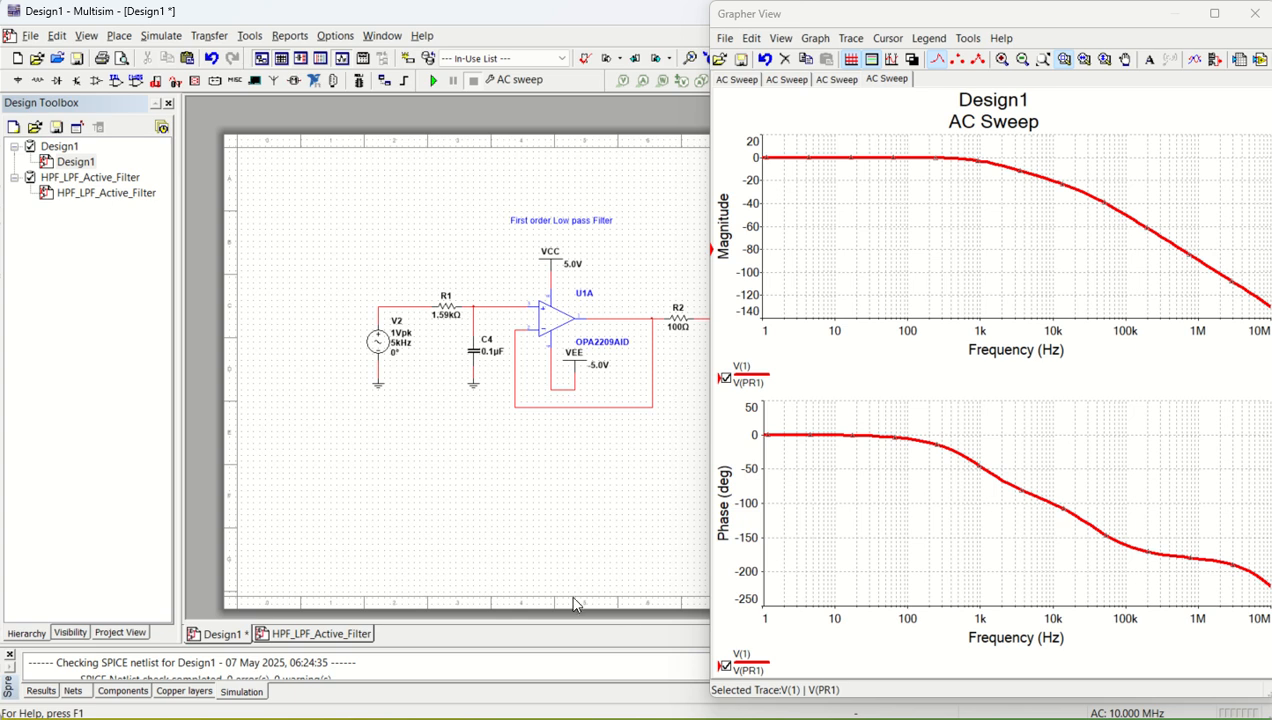
scroll(685, 347, "up", 1)
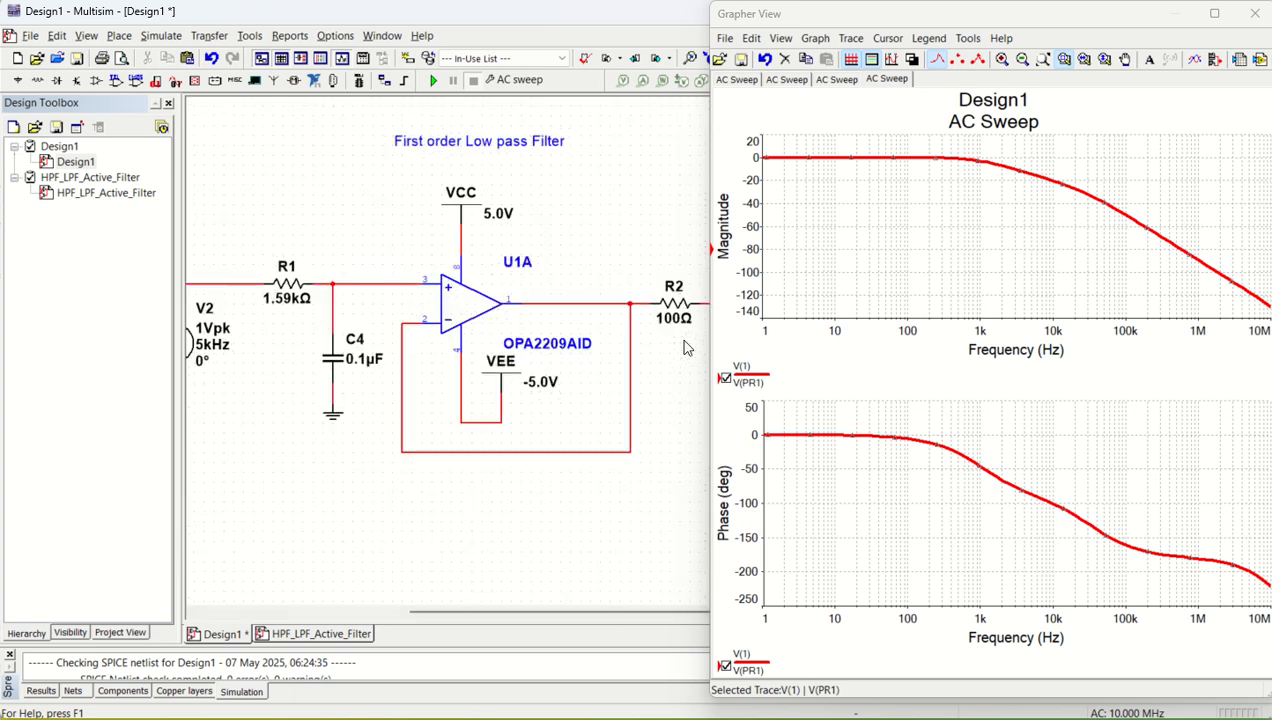
scroll(685, 347, "down", 1)
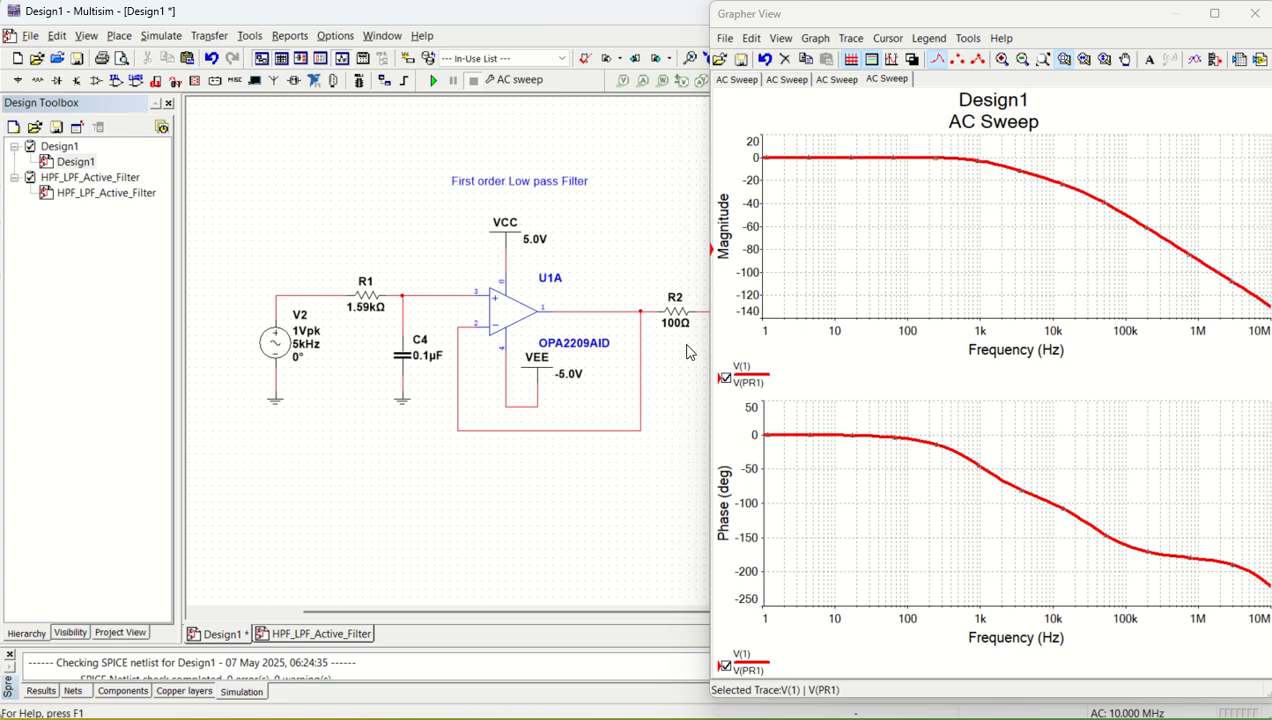
scroll(681, 336, "up", 1)
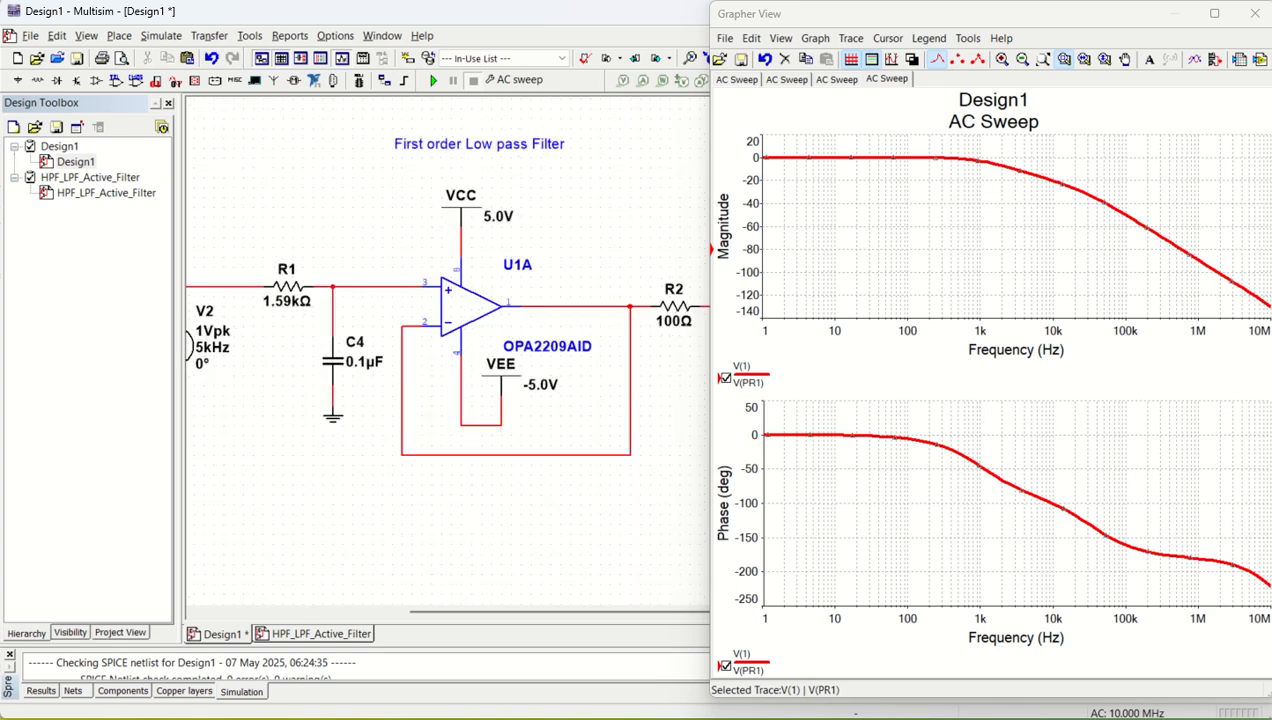
scroll(308, 206, "down", 1)
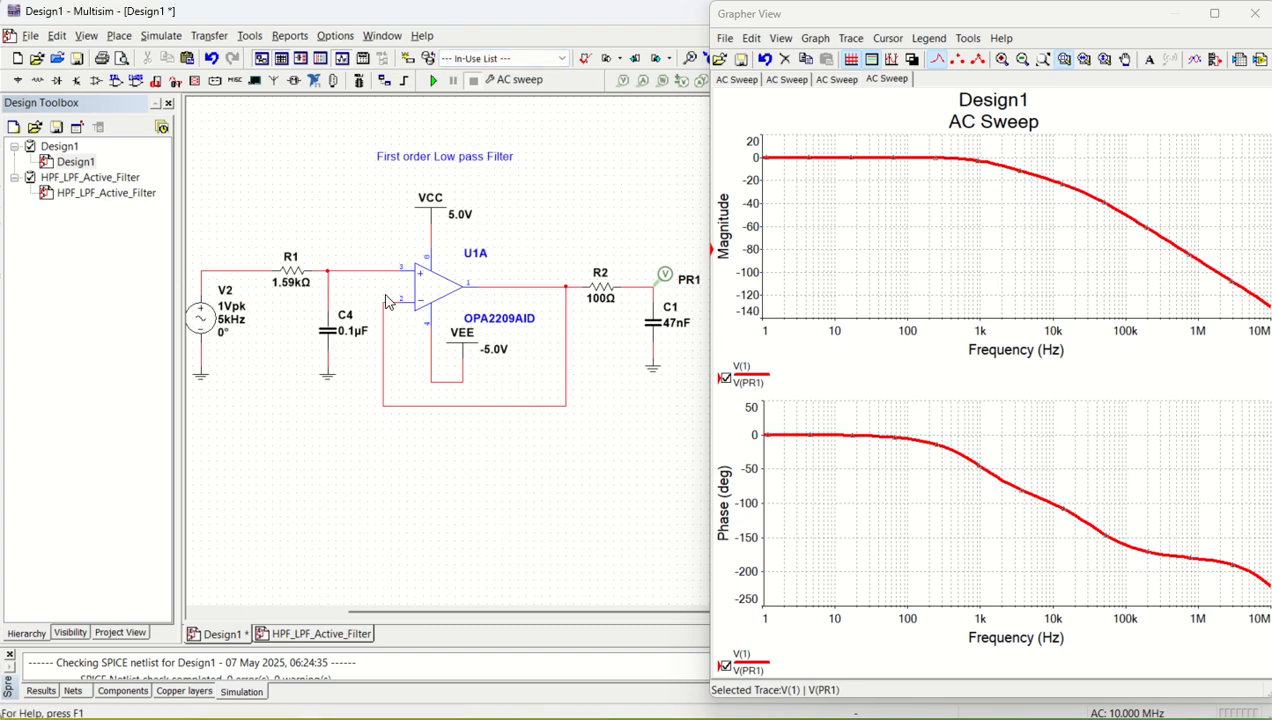
left_click(434, 81)
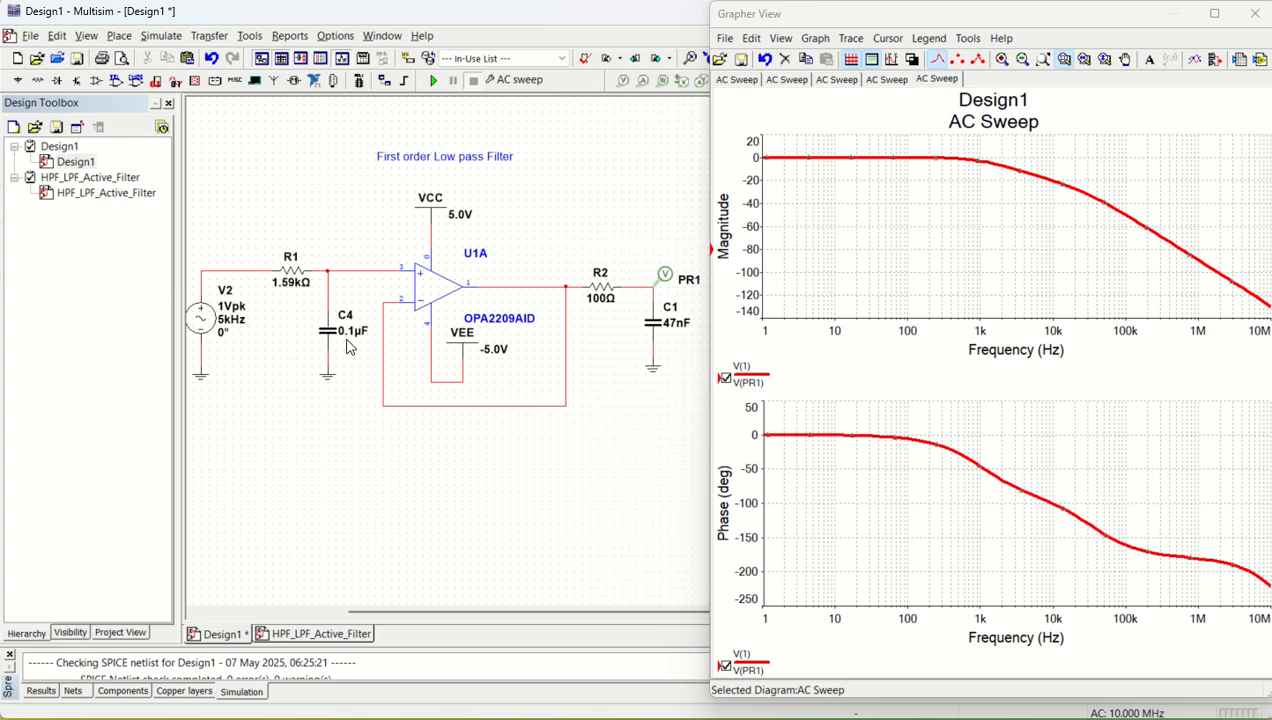
- Show cursors on the magnitude plot and place cursor 2 at about 1.01 kHz to read the -3 dB point
left_click(990, 177)
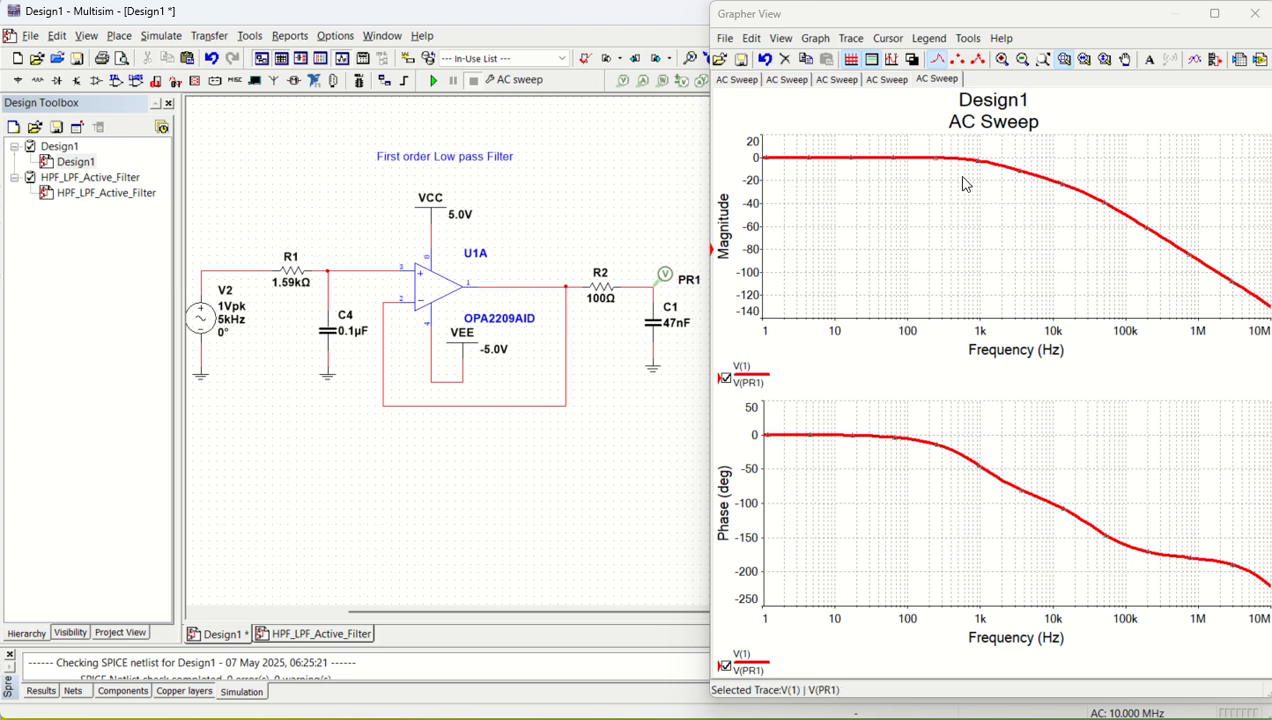
left_click(887, 38)
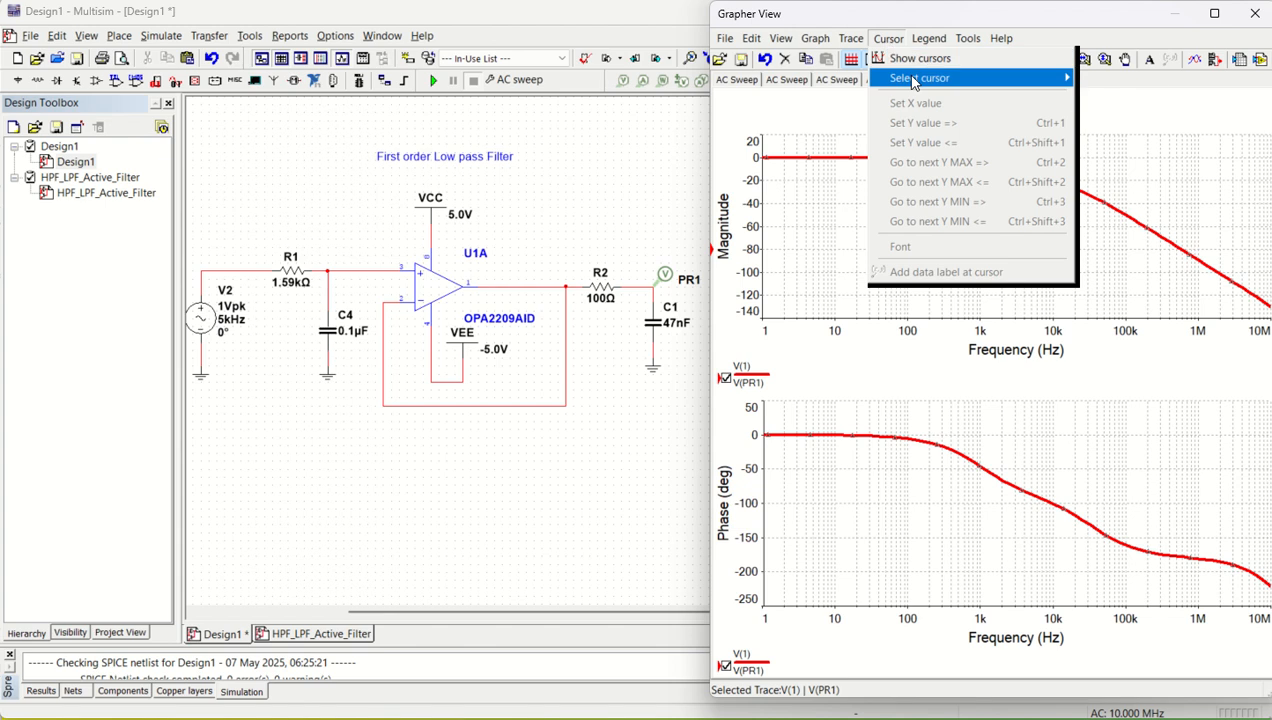
left_click(911, 58)
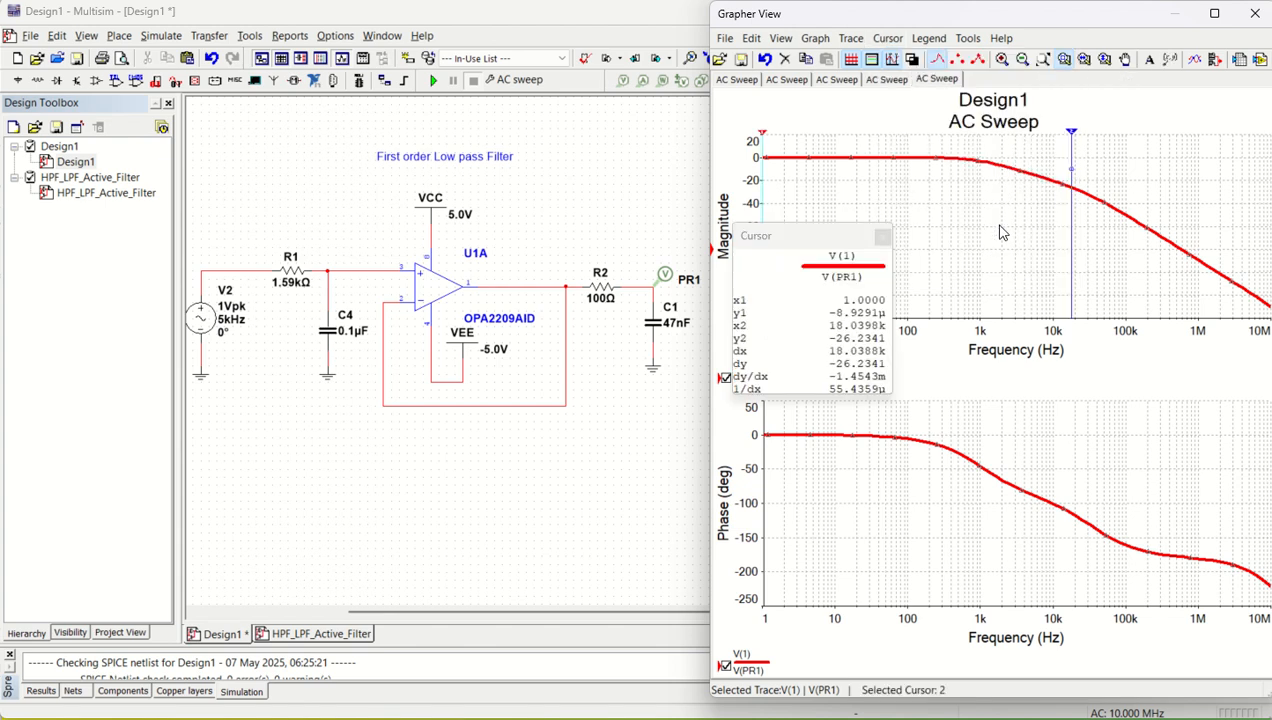
left_click_drag(1071, 142, 982, 142)
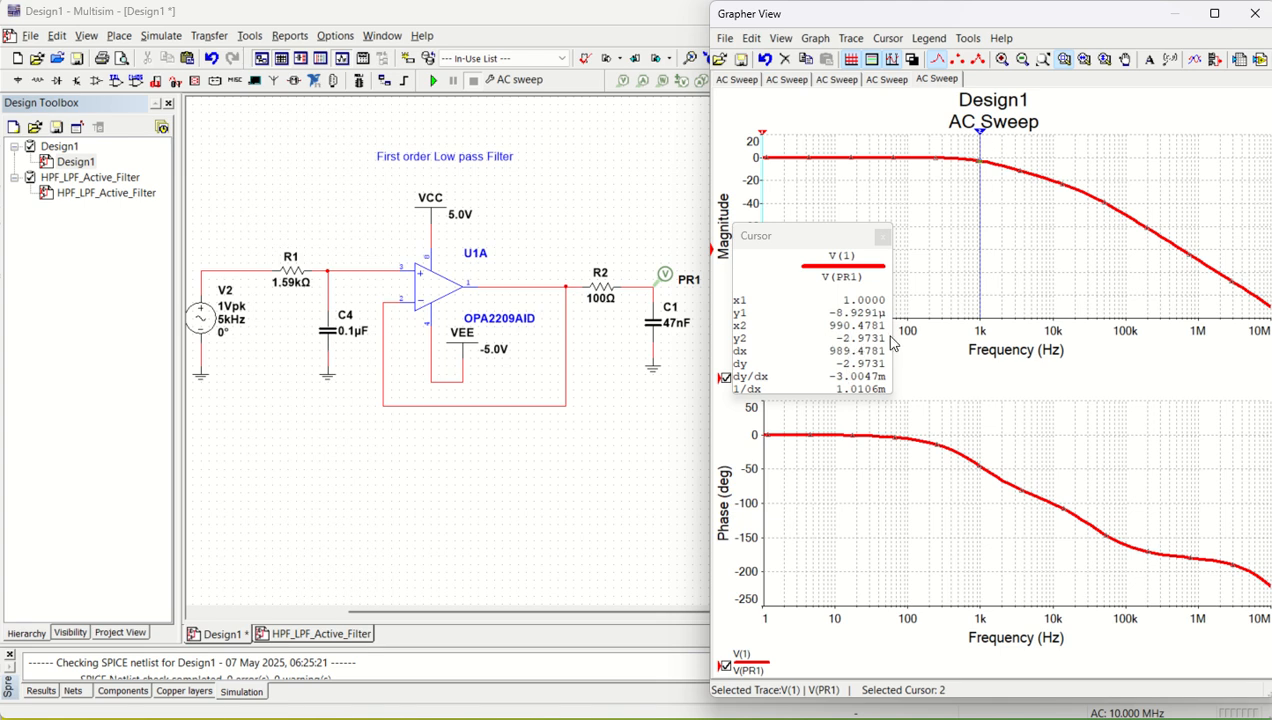
left_click_drag(980, 140, 982, 150)
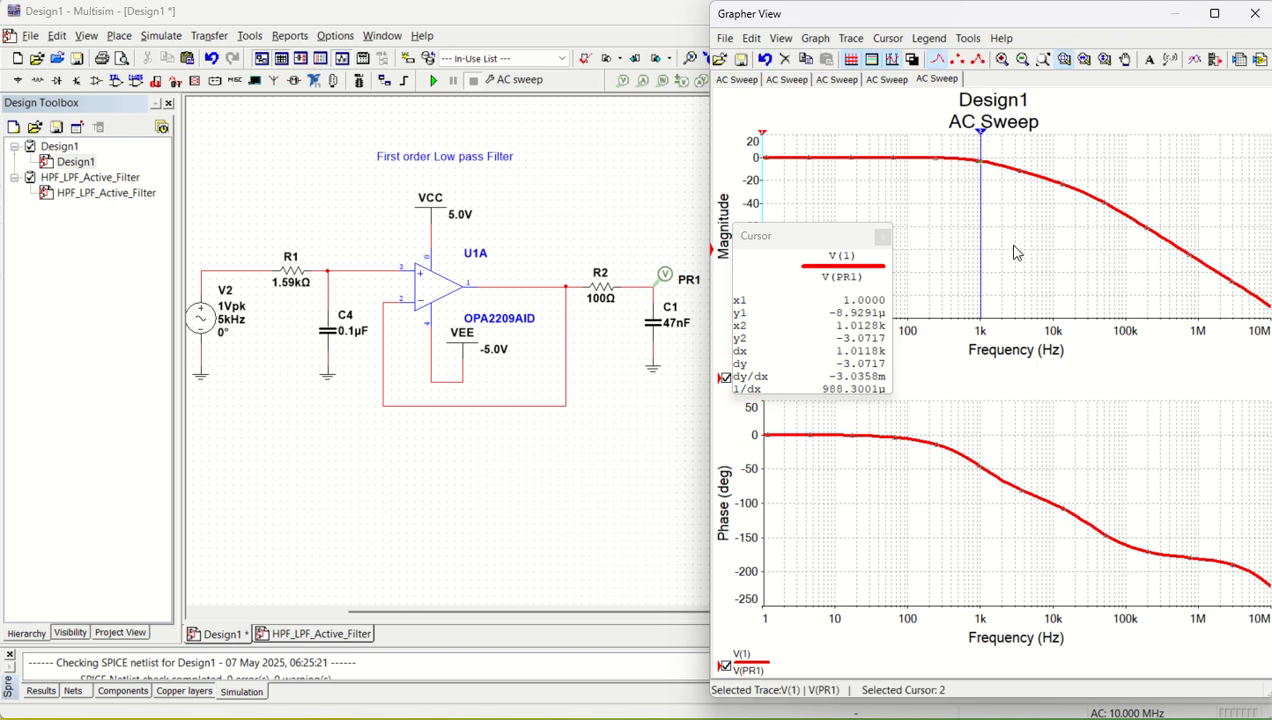
- Switch to the Excel design calculation workbook and review R, C and the fc formula in D53:D55
left_click(765, 714)
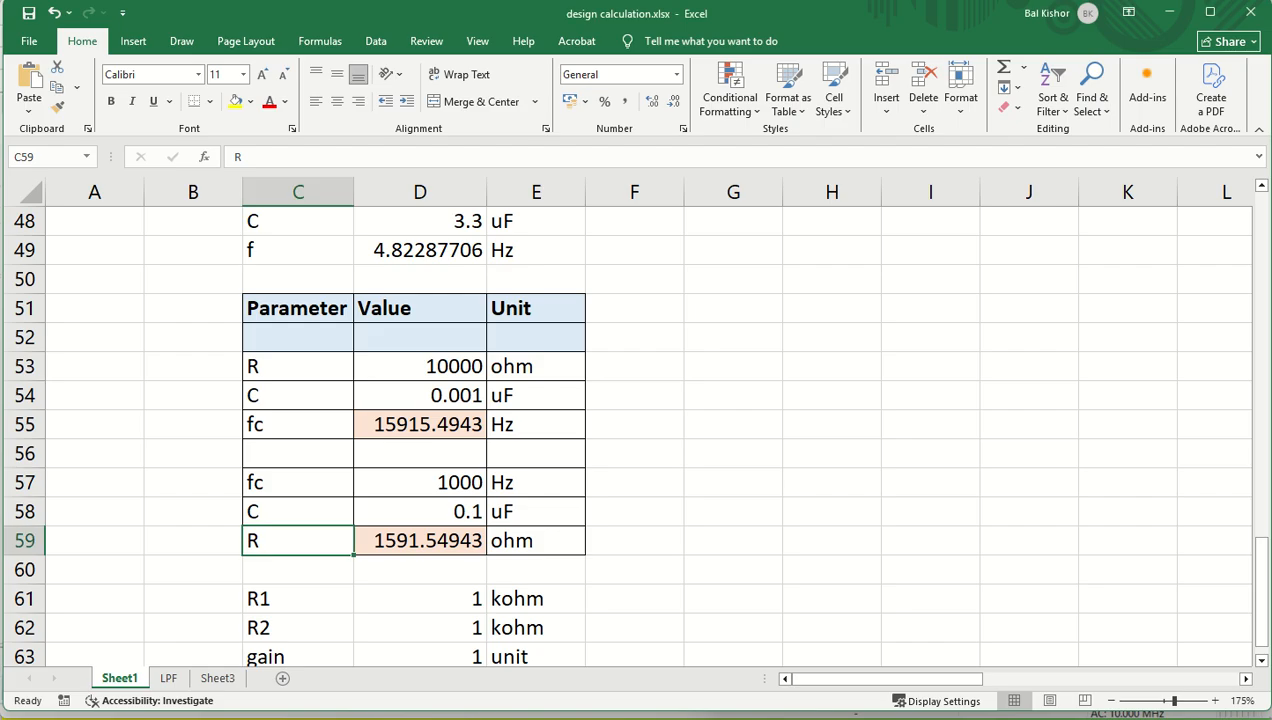
left_click(387, 421)
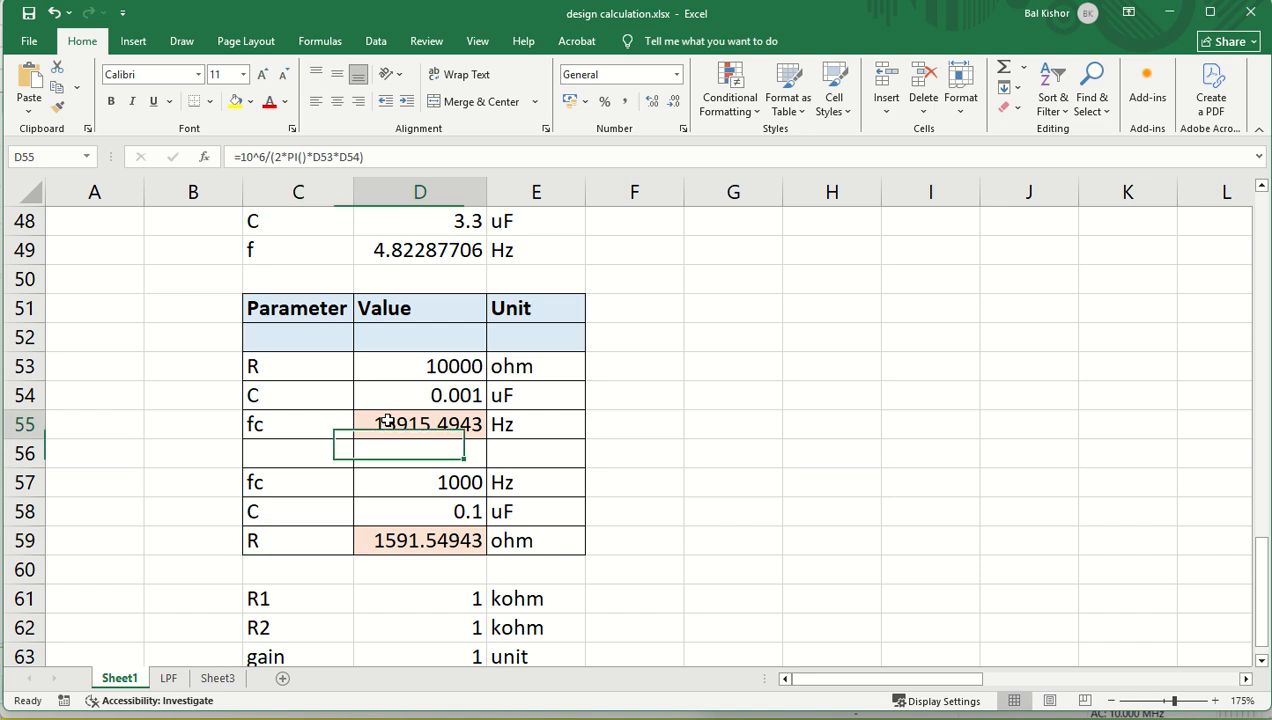
left_click(398, 369)
left_click(396, 396)
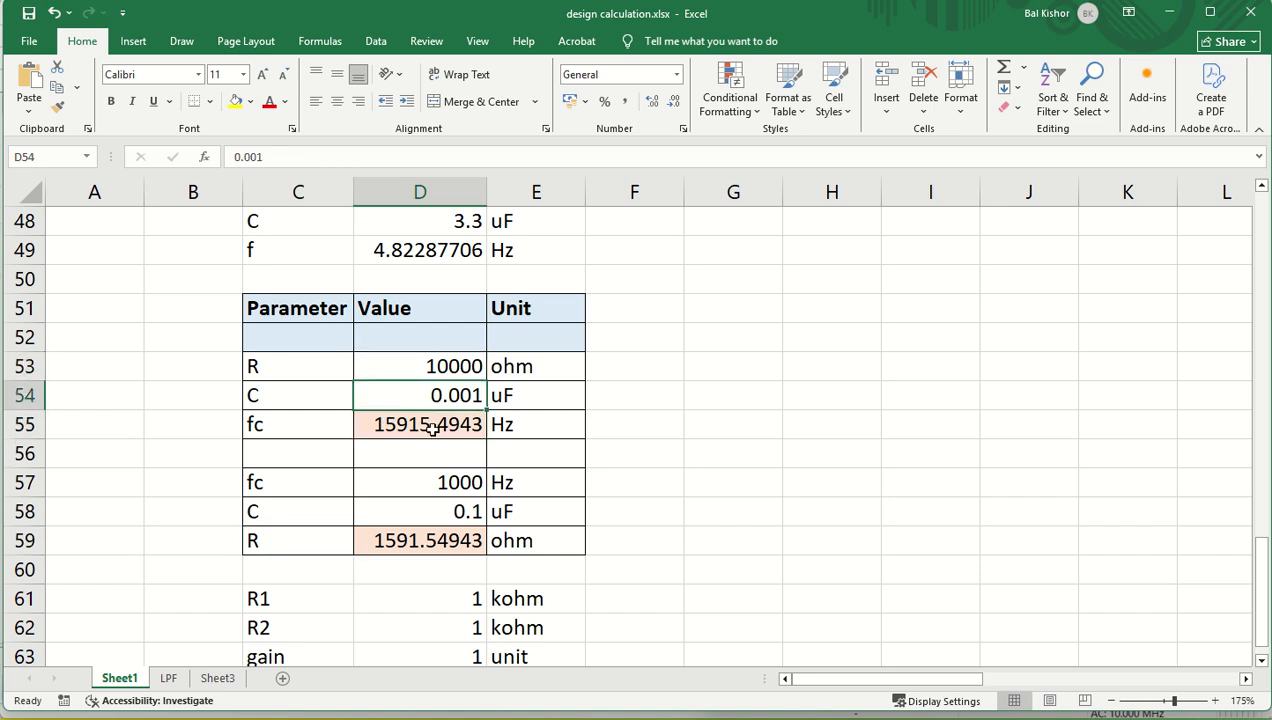
left_click(428, 425)
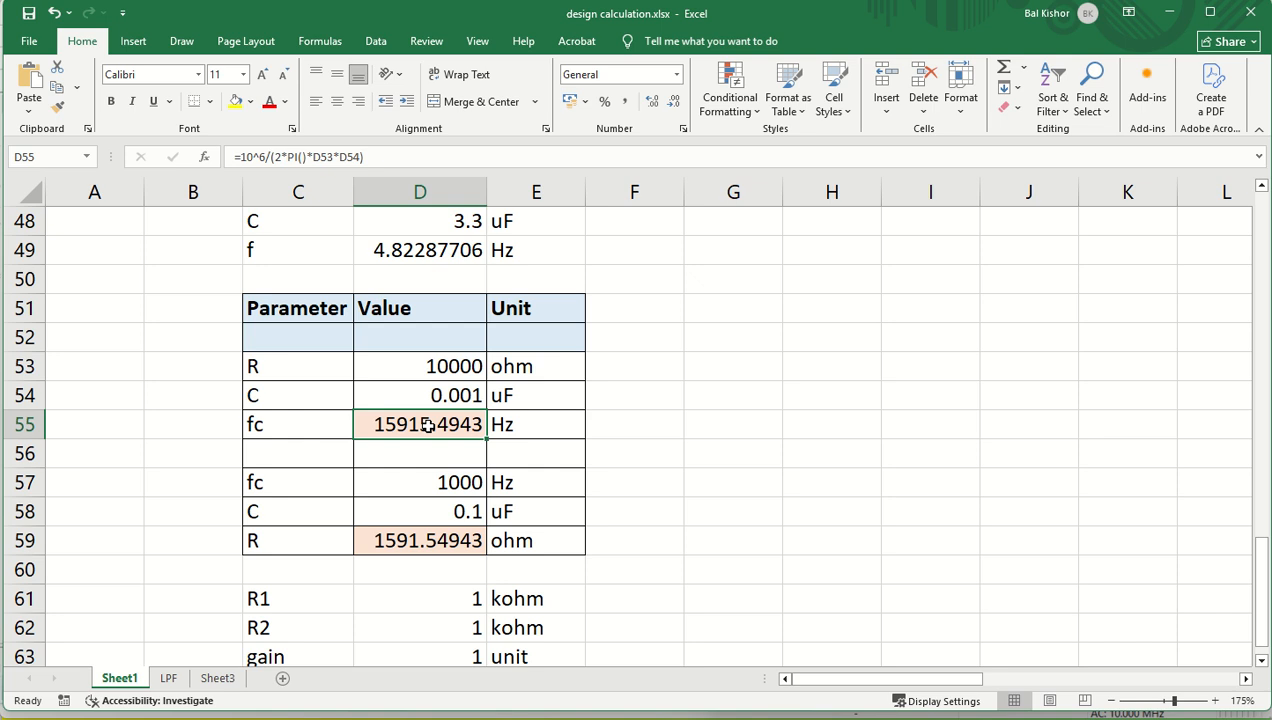
- Select the fc value in D57 and handwrite "LPF" and "fc" in ink beside rows 56 to 58
left_click(407, 487)
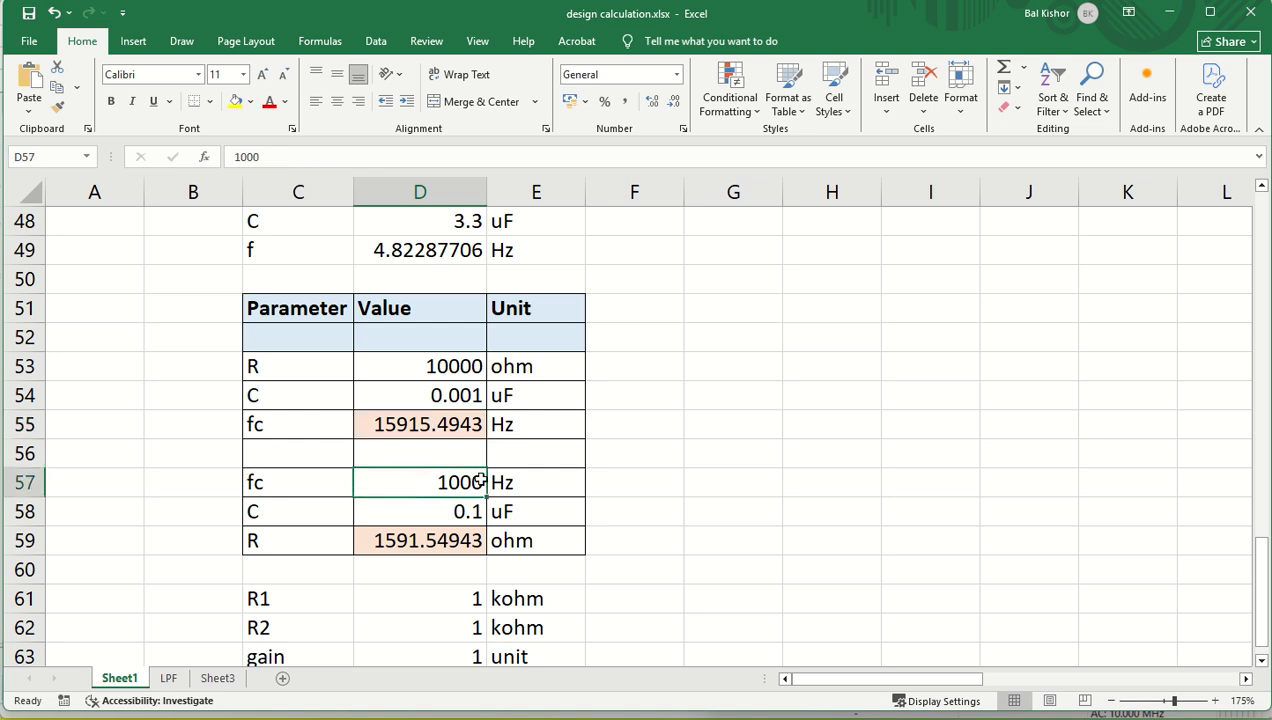
left_click_drag(616, 493, 636, 493)
mouse_move(660, 471)
left_mouse_down()
mouse_move(683, 450)
mouse_move(662, 479)
left_mouse_up()
left_click_drag(706, 448, 683, 487)
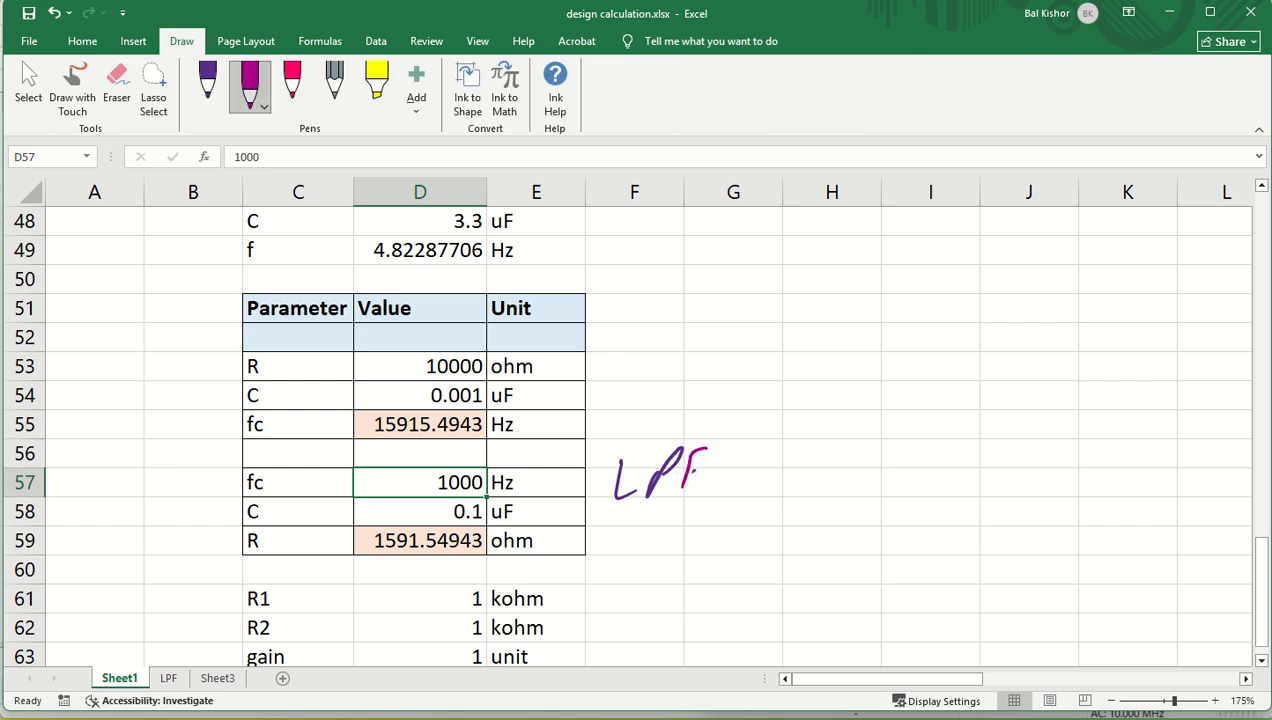
mouse_move(811, 436)
left_mouse_down()
mouse_move(778, 480)
mouse_move(802, 452)
left_mouse_up()
left_click_drag(828, 458, 831, 478)
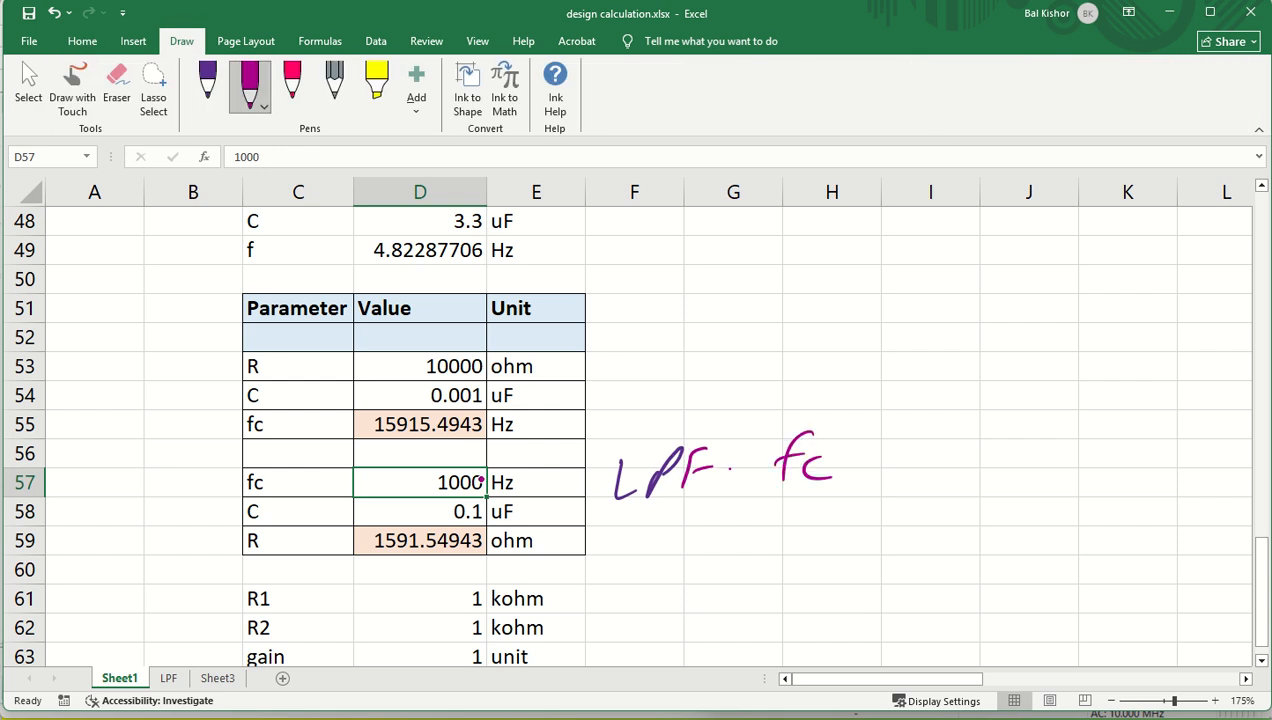
- Draw an ink tick mark beside the fc row 57 and inspect C in D58 and the R formula in D59
mouse_move(532, 468)
left_mouse_down()
mouse_move(586, 456)
mouse_move(531, 476)
left_mouse_up()
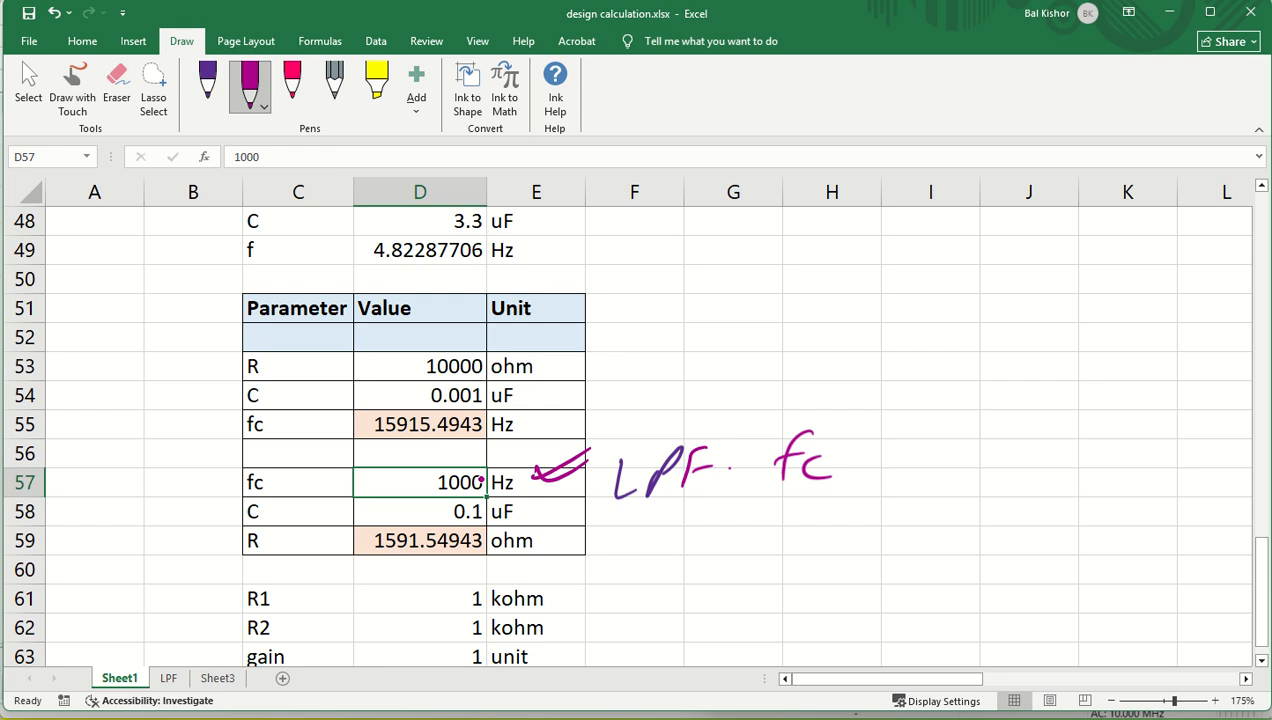
left_click(393, 515)
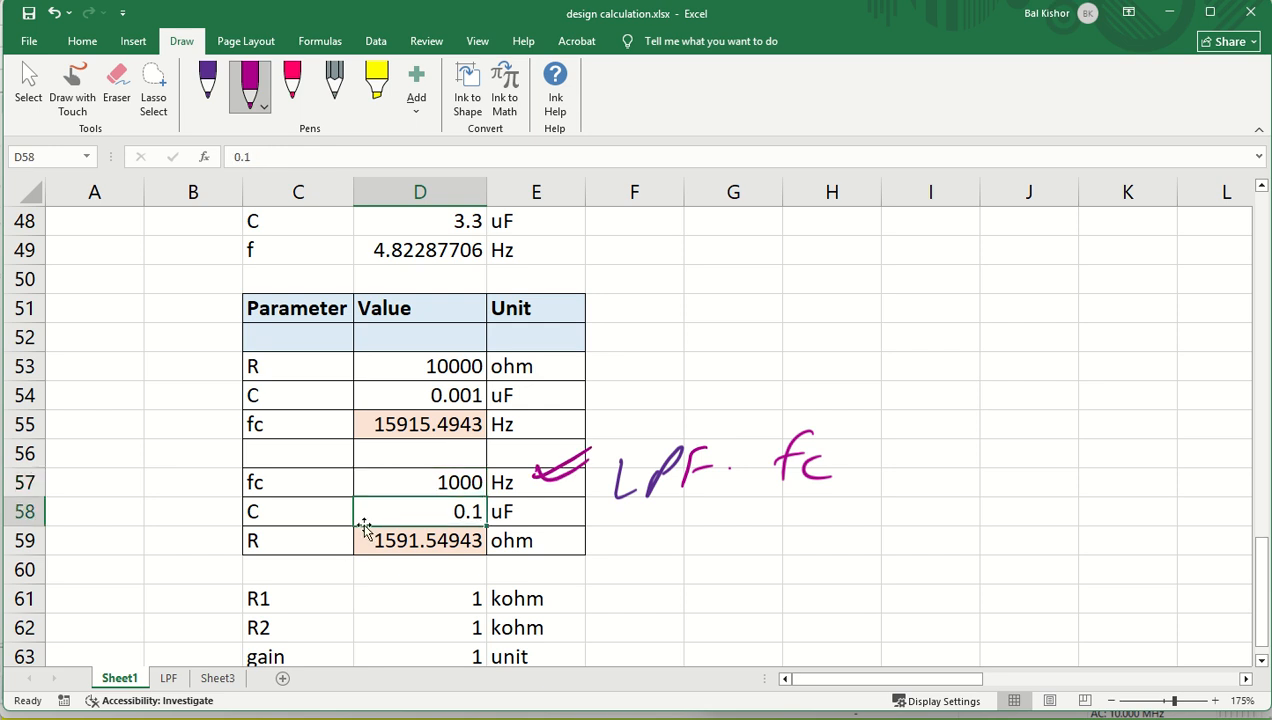
left_click(418, 540)
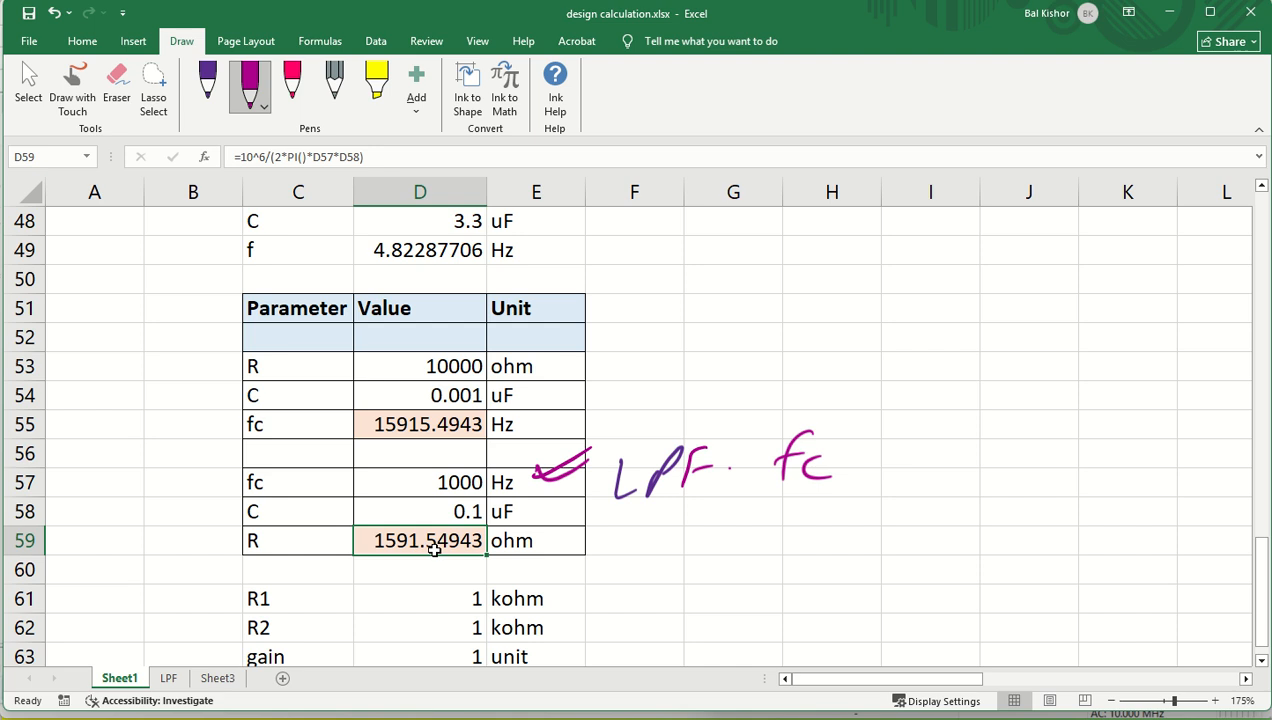
- Set the design fc in D57 to 5000 Hz and the capacitance C in D58 to 0.01 uF
left_click(452, 482)
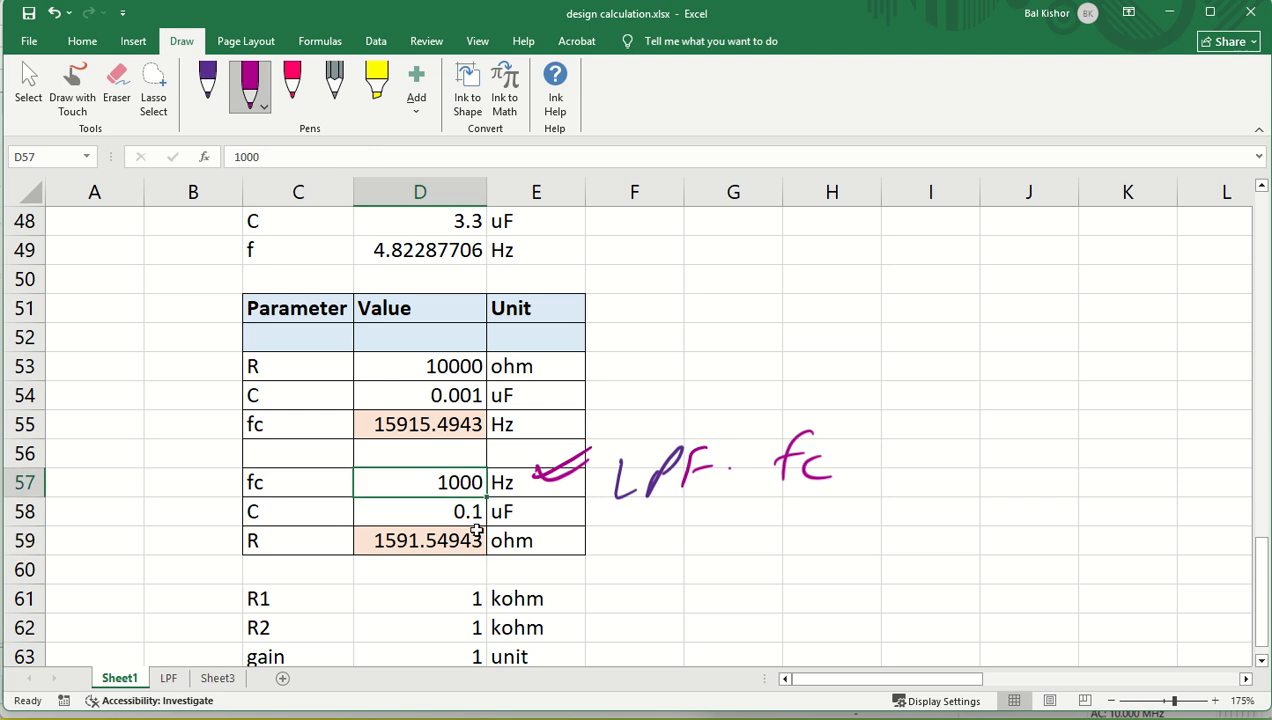
type("5")
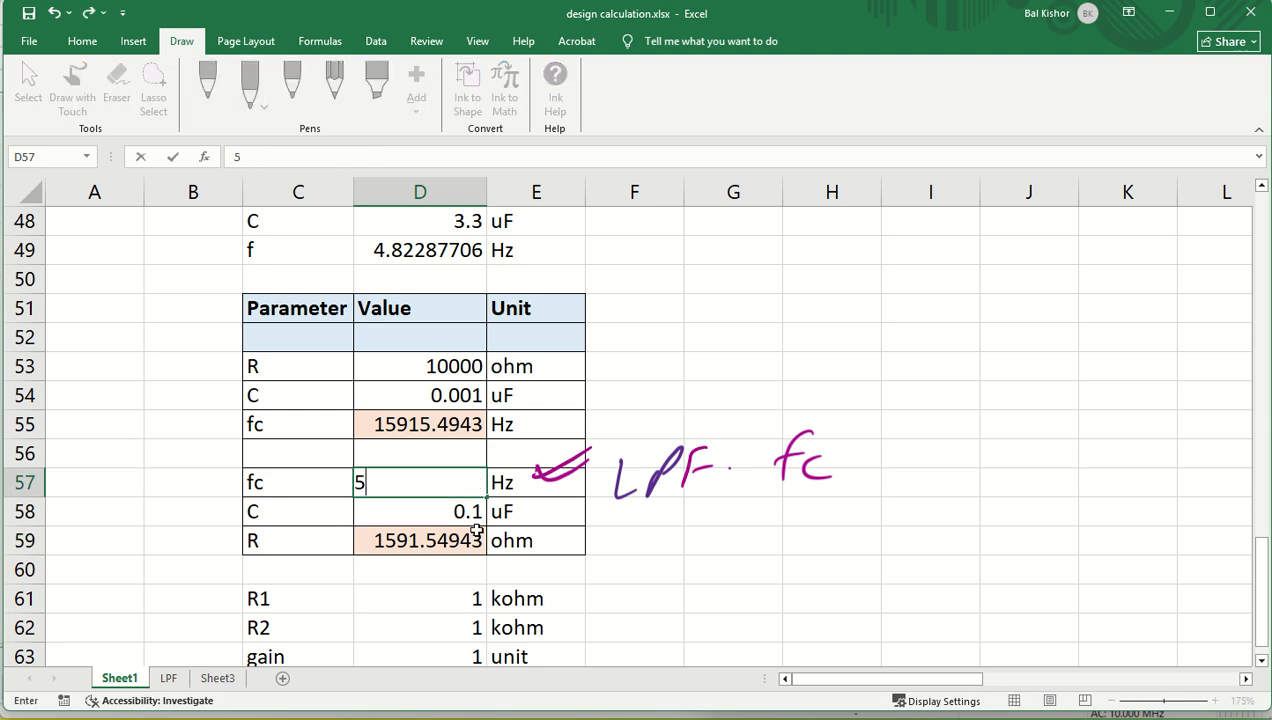
type("000")
key("Return")
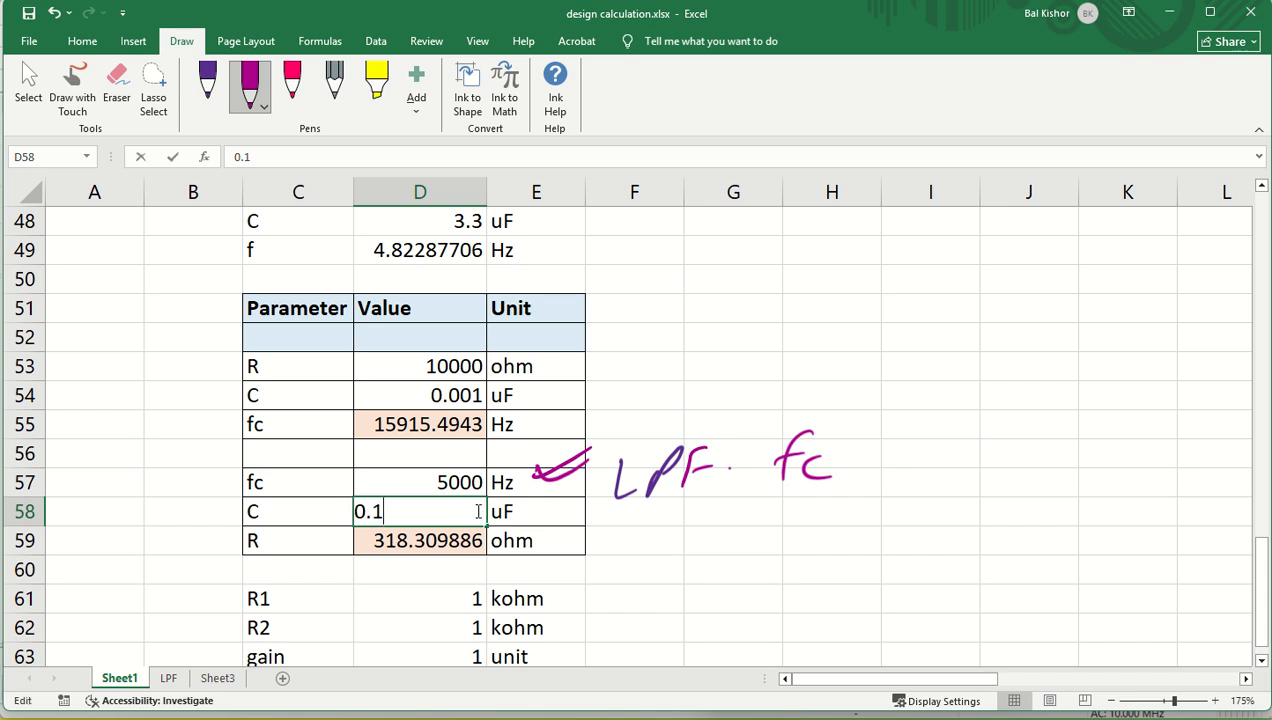
double_click(385, 512)
type("0")
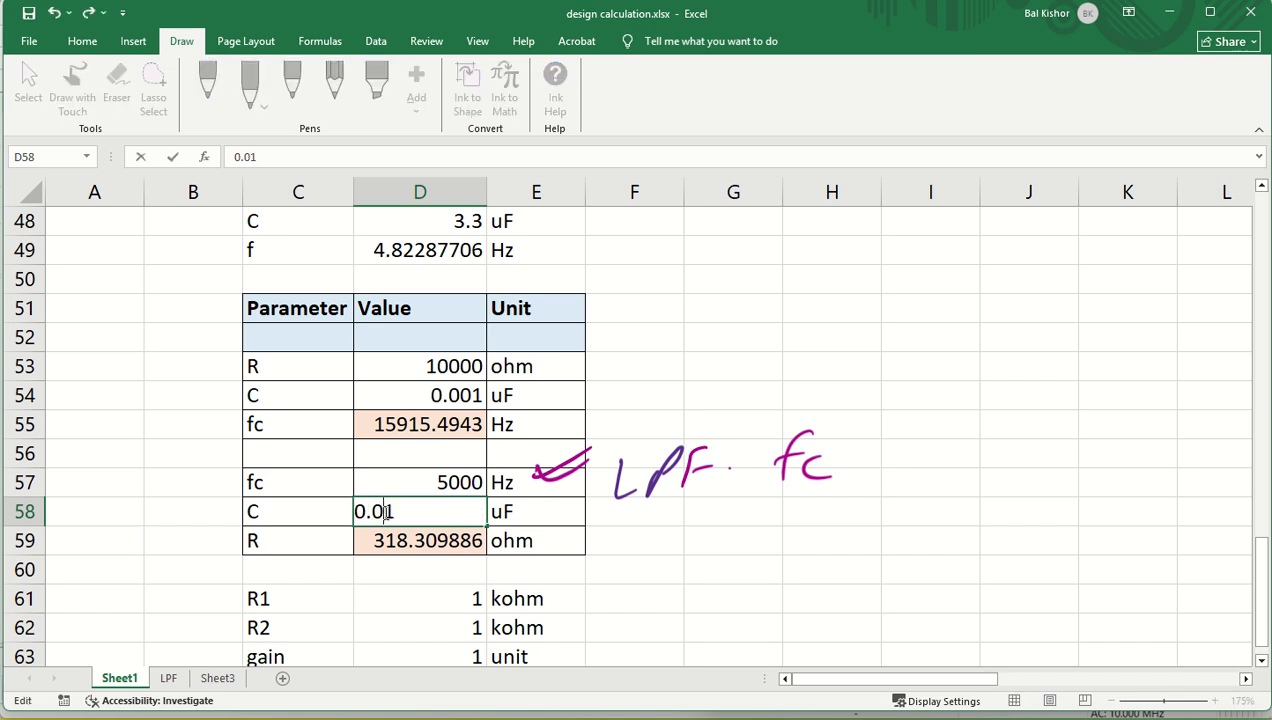
key("Return")
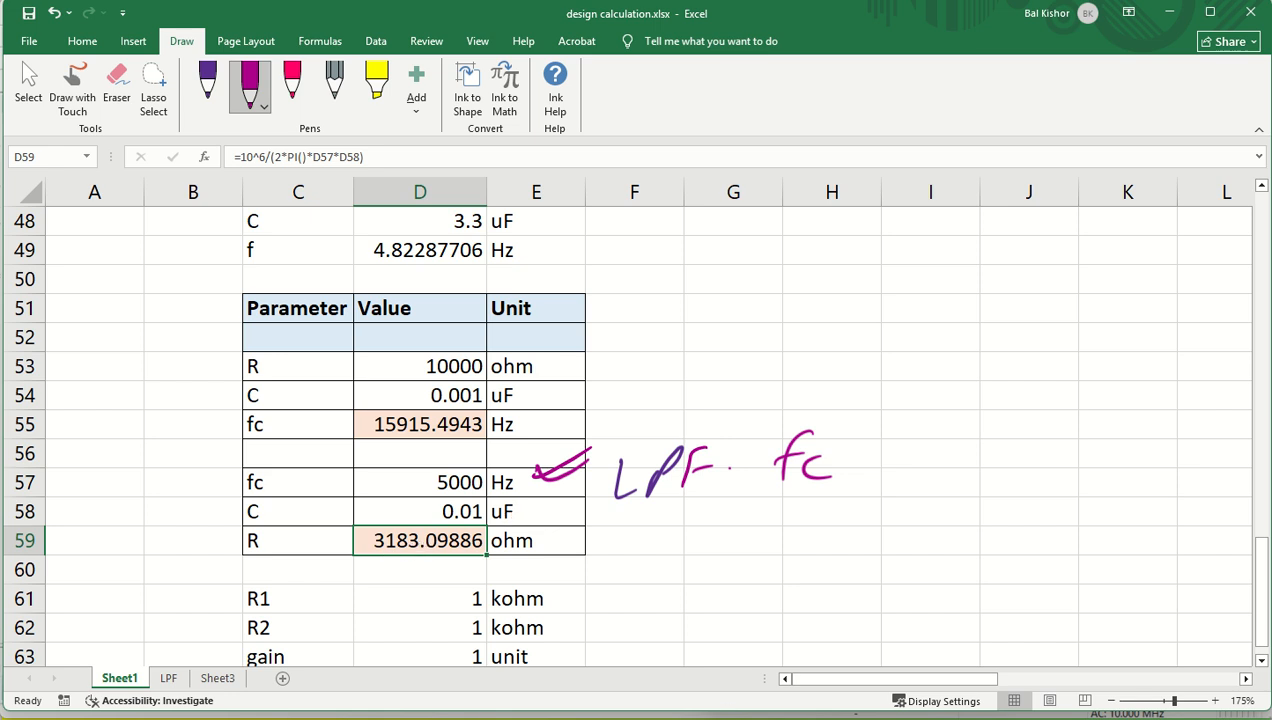
left_click(512, 506)
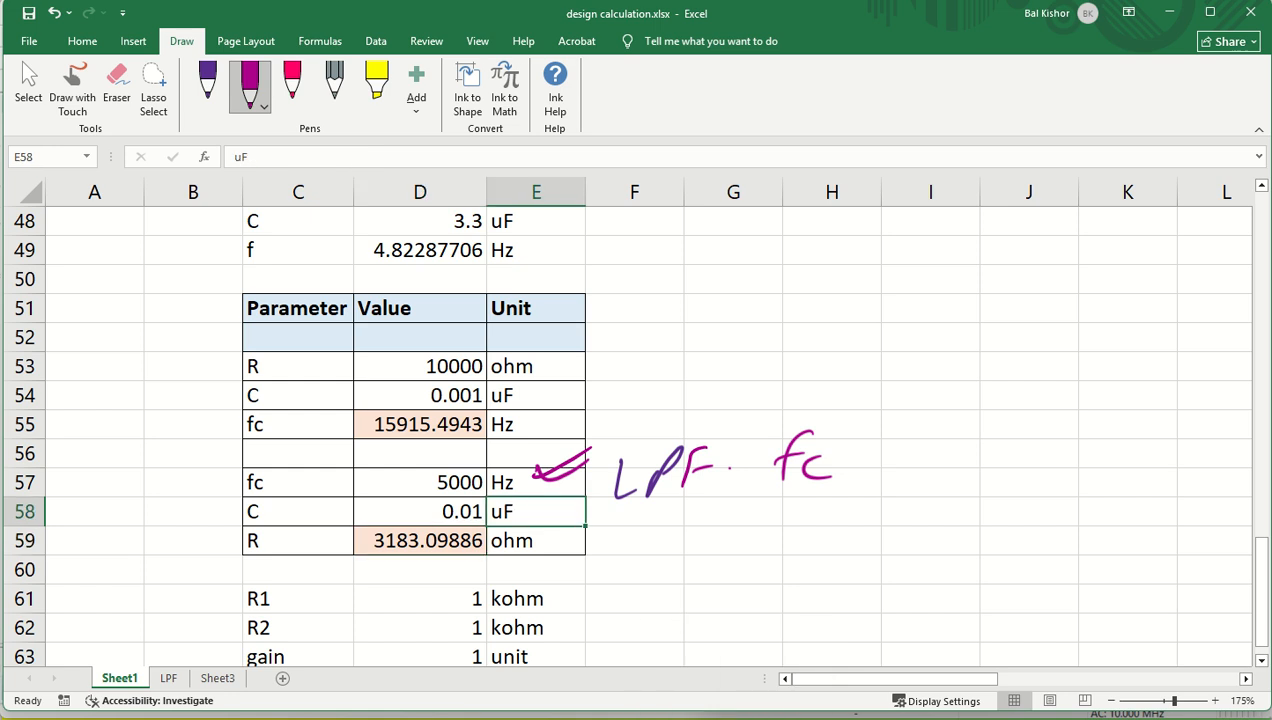
- Switch to Multisim and set the resistance of input resistor R1 to 3.1k
key("alt+Tab")
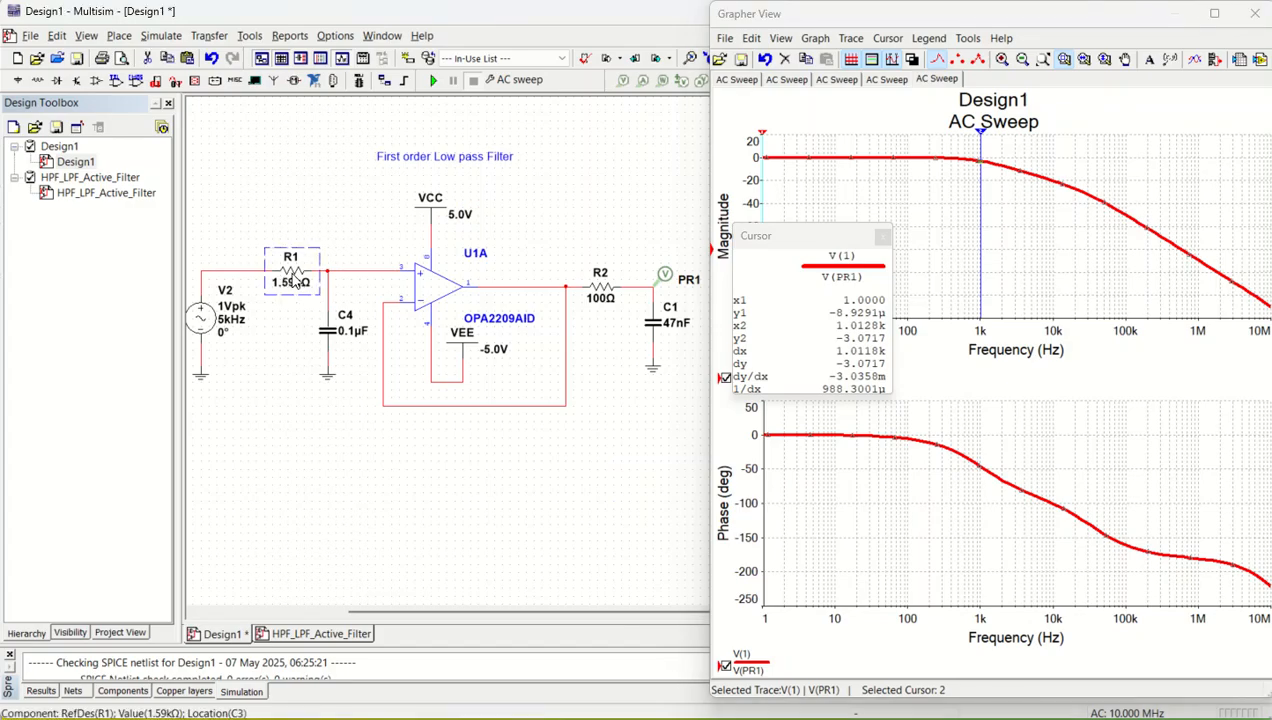
double_click(290, 280)
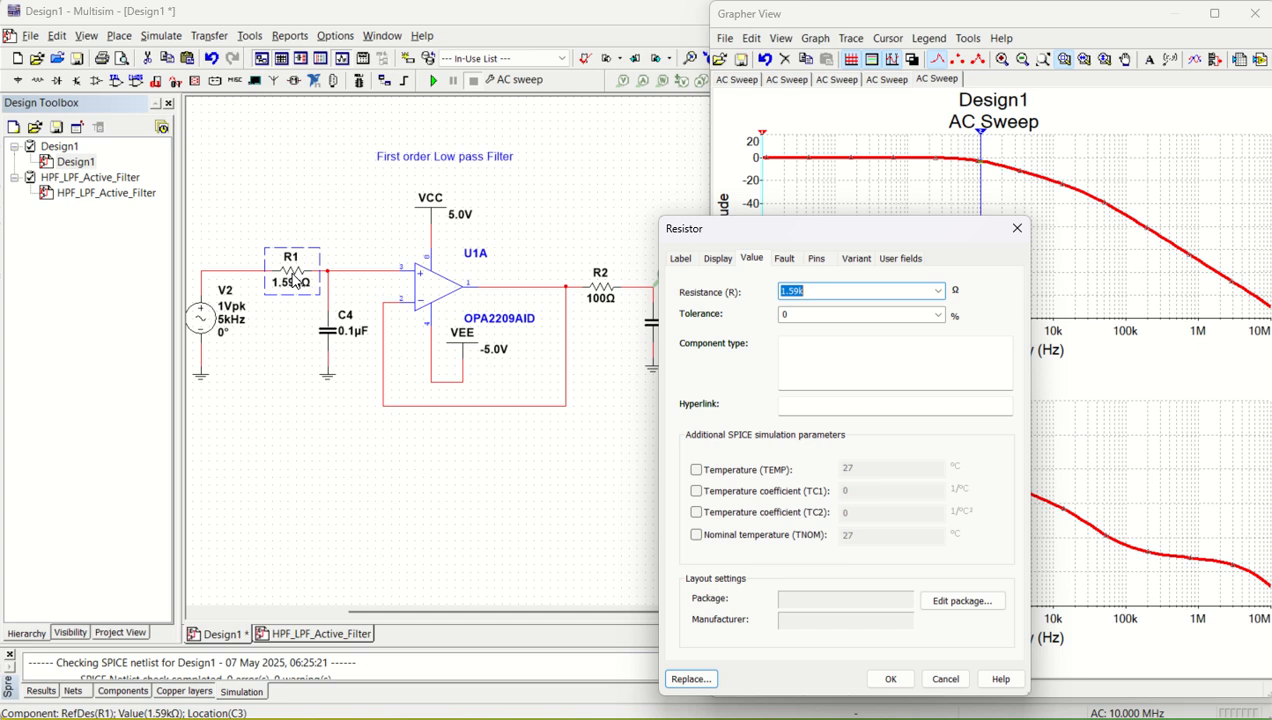
type("3.1k")
key("Return")
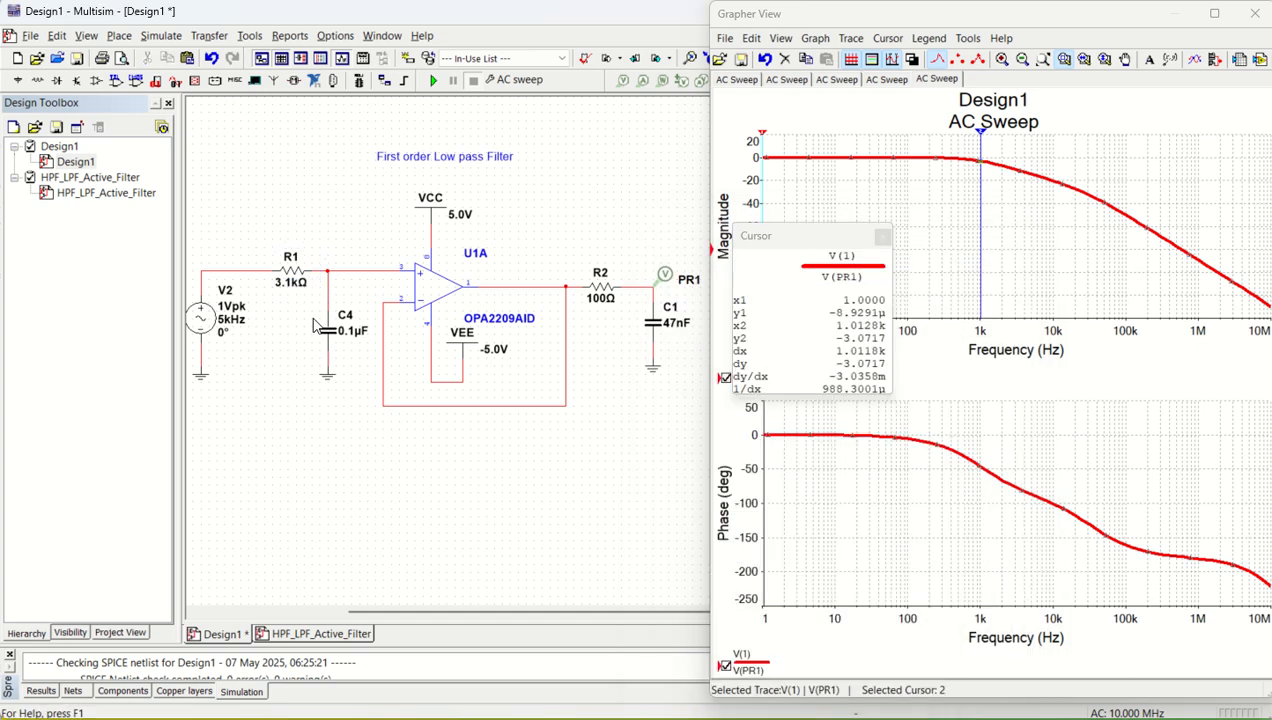
- Set the capacitance of C4 to 10n and check the design values in the Excel workbook before returning to Multisim
double_click(331, 338)
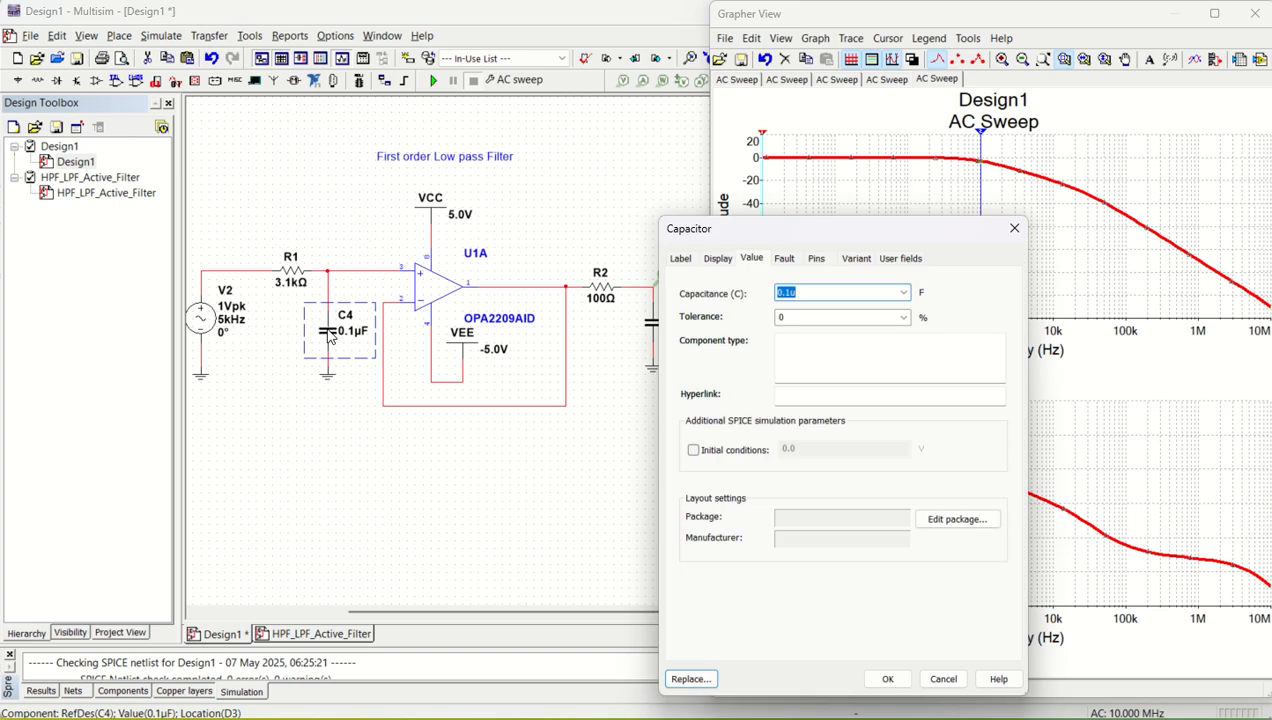
type("10n")
key("Return")
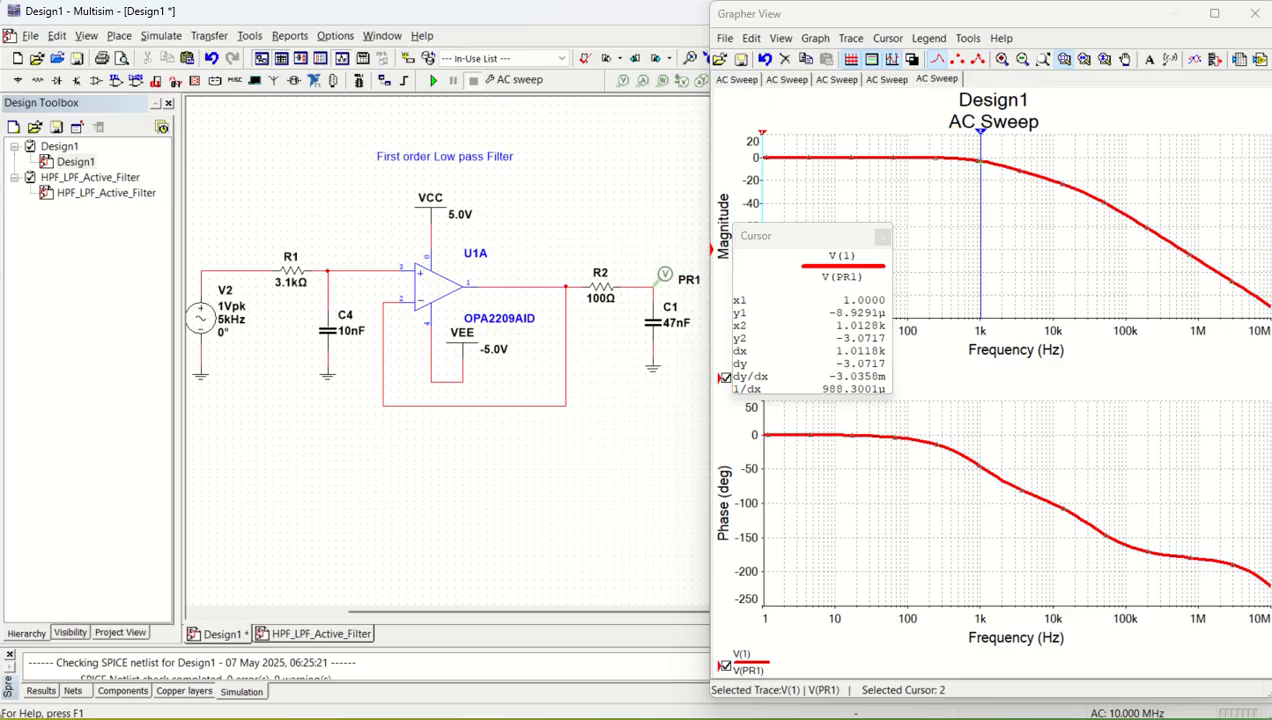
key("alt+Tab")
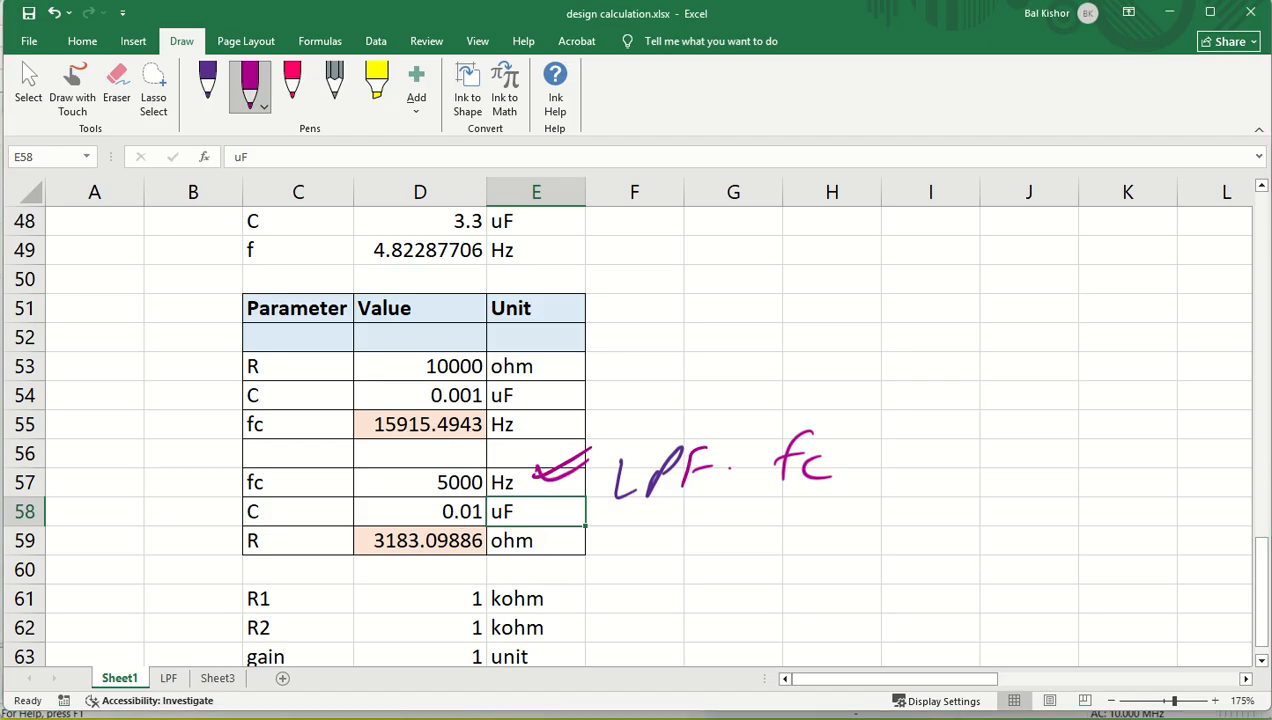
left_click(706, 718)
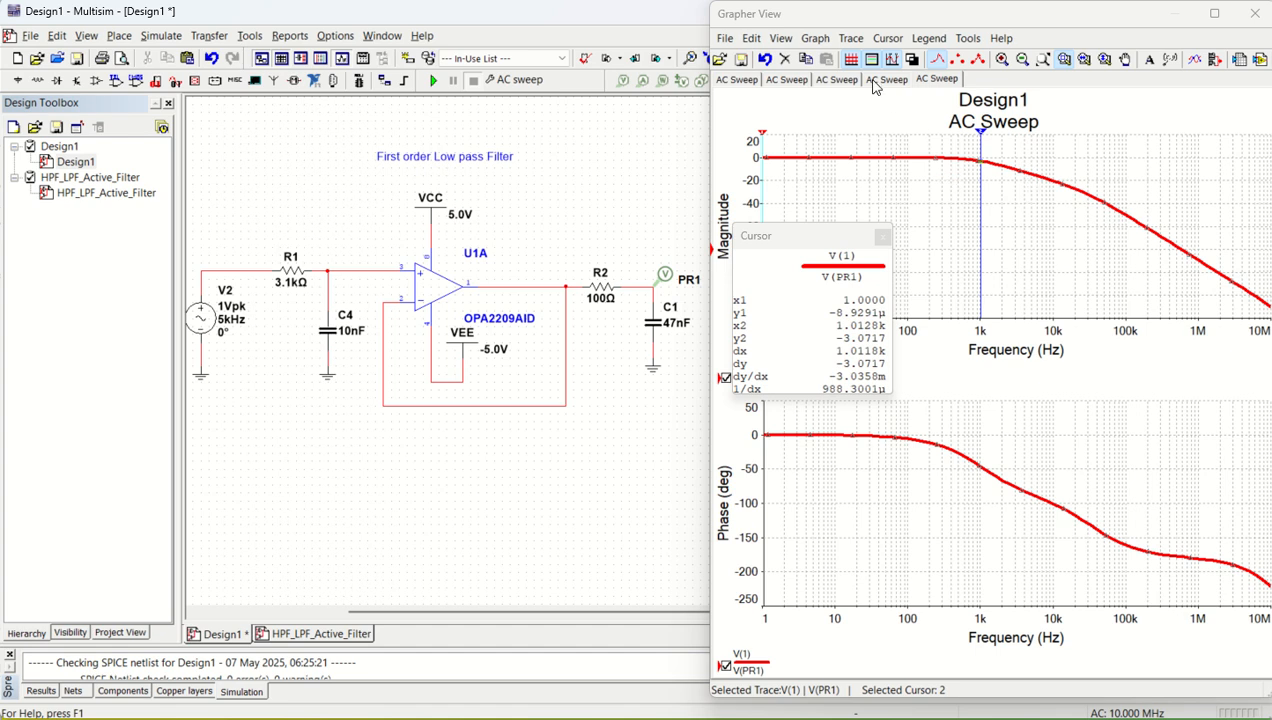
- Rerun the AC sweep and place cursor 2 at about 5.05 kHz to read the -3 dB point
left_click(886, 40)
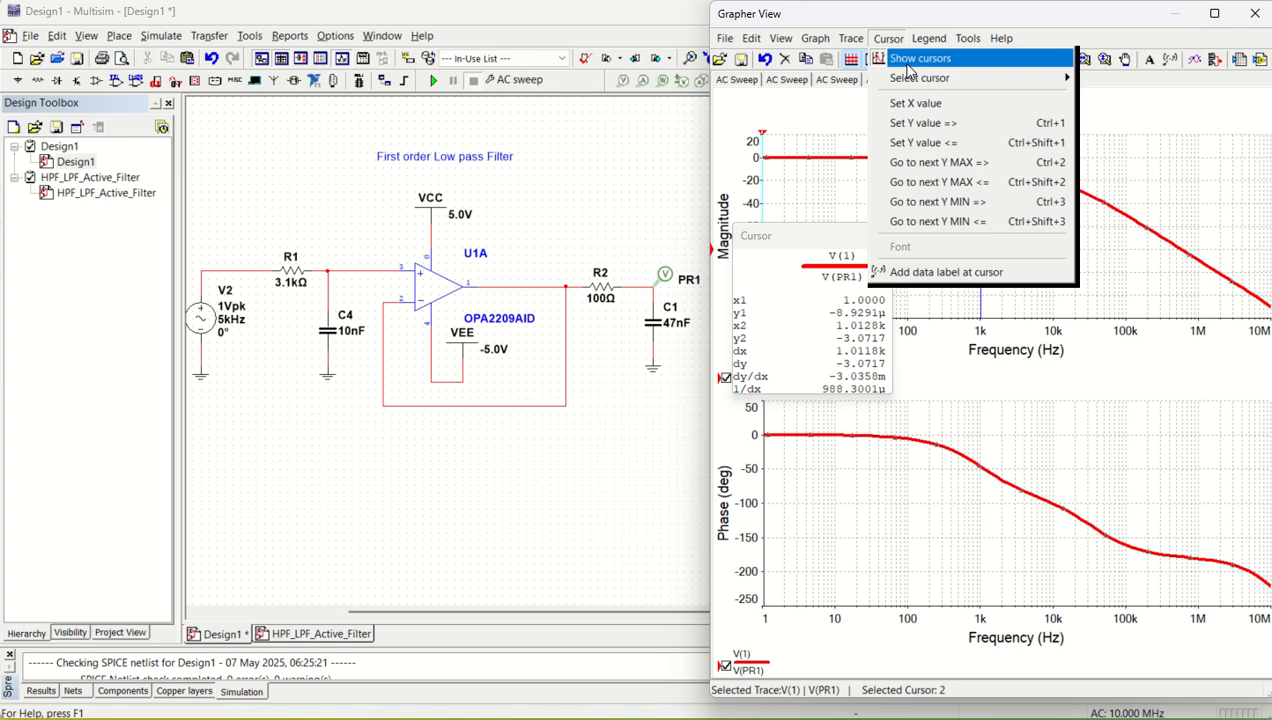
left_click(833, 127)
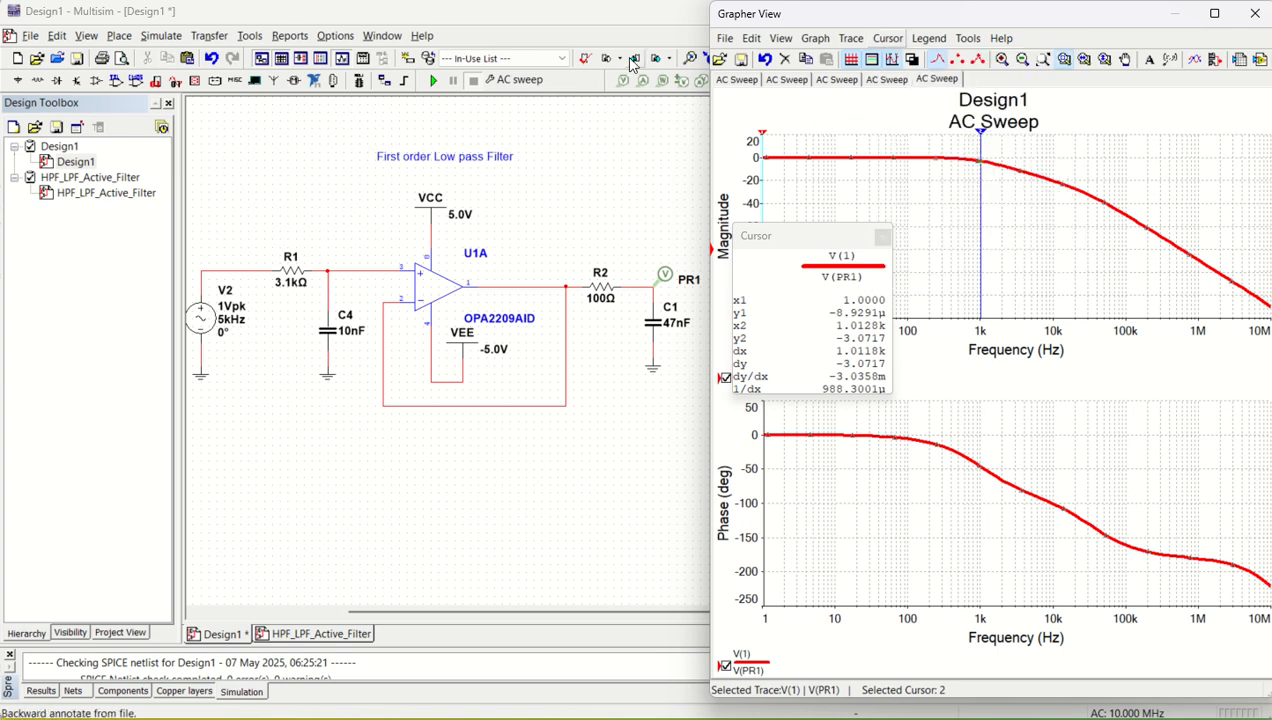
left_click(434, 81)
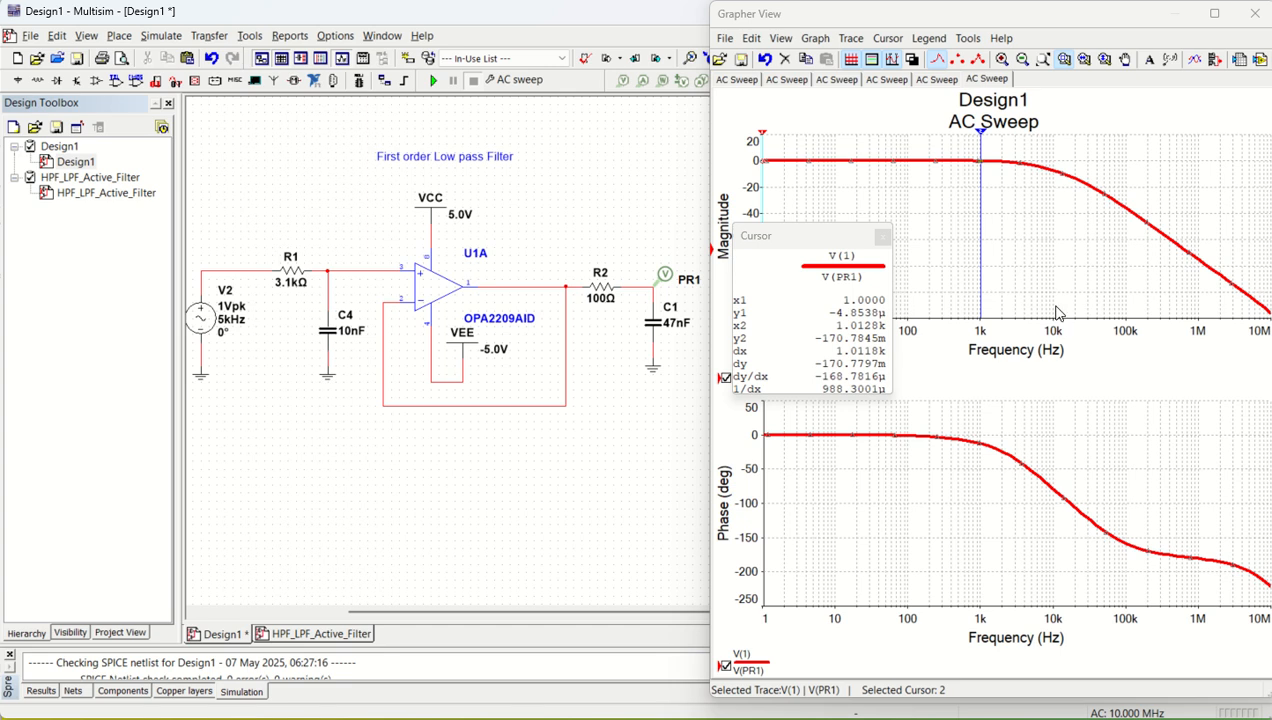
left_click_drag(980, 140, 1033, 146)
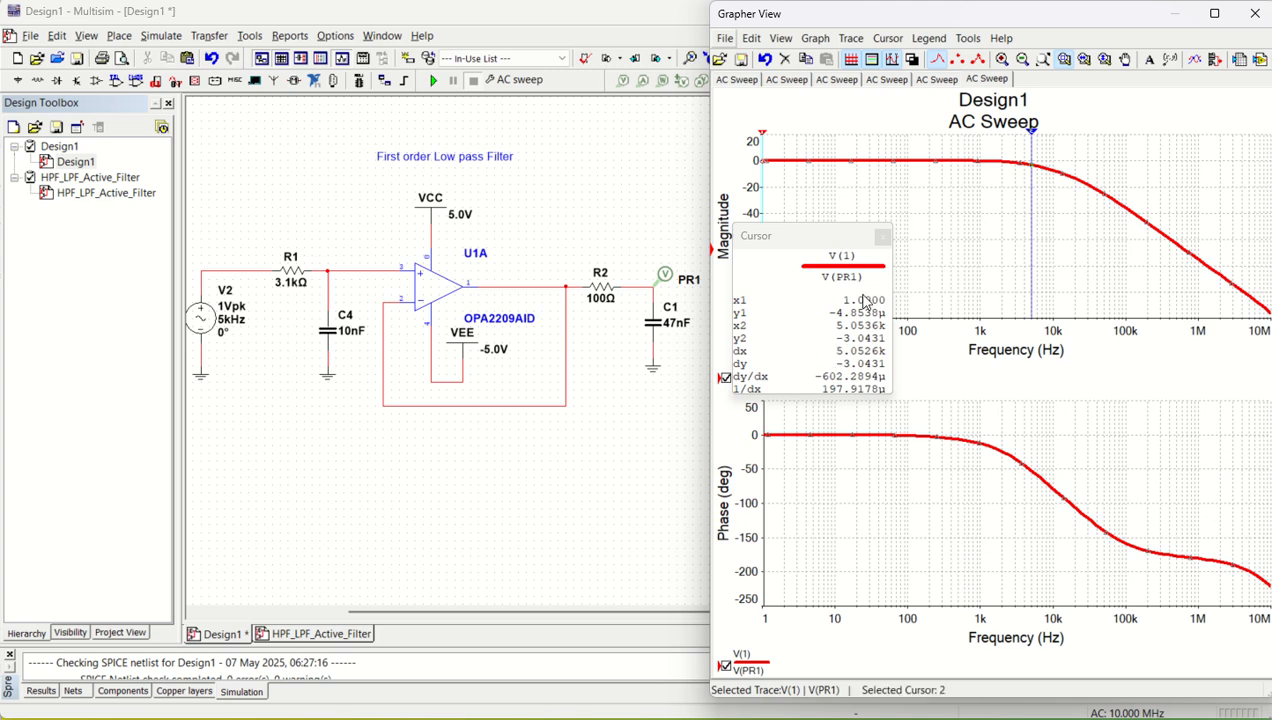
left_click(570, 475)
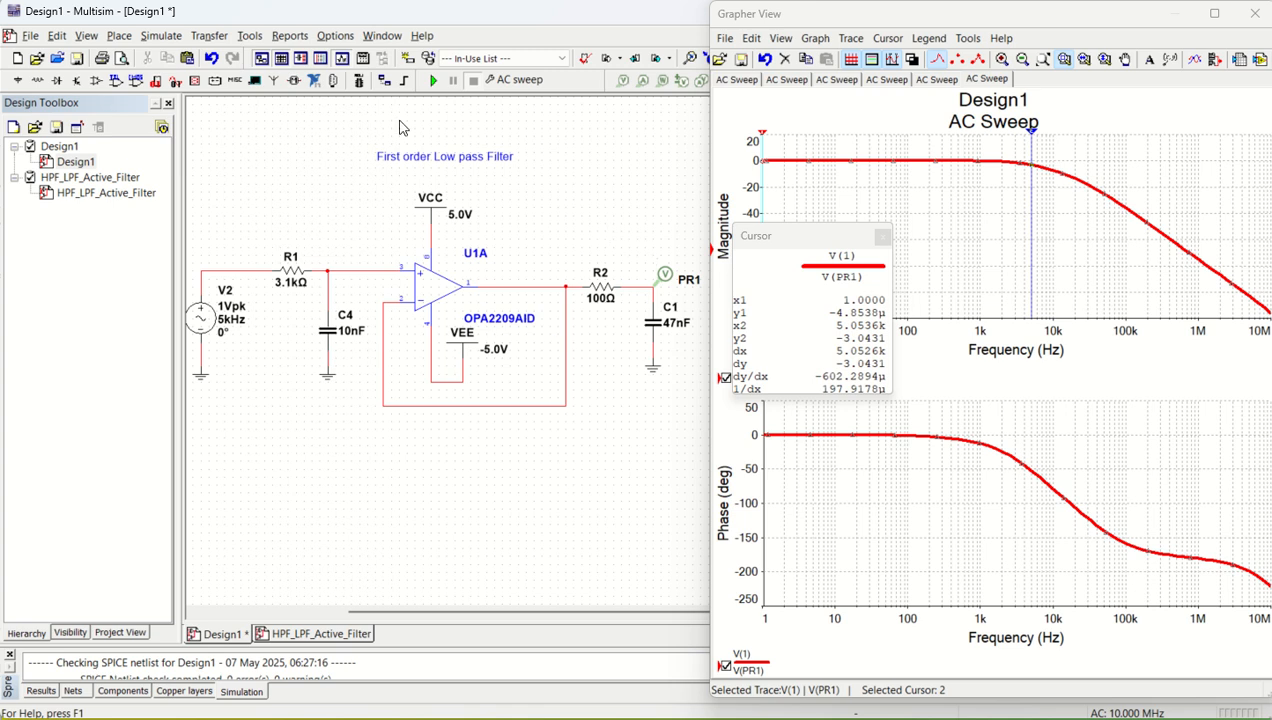
- Run a Transient analysis from 0 to 0.001 s and move the cursor readout off the waveform
left_click(158, 37)
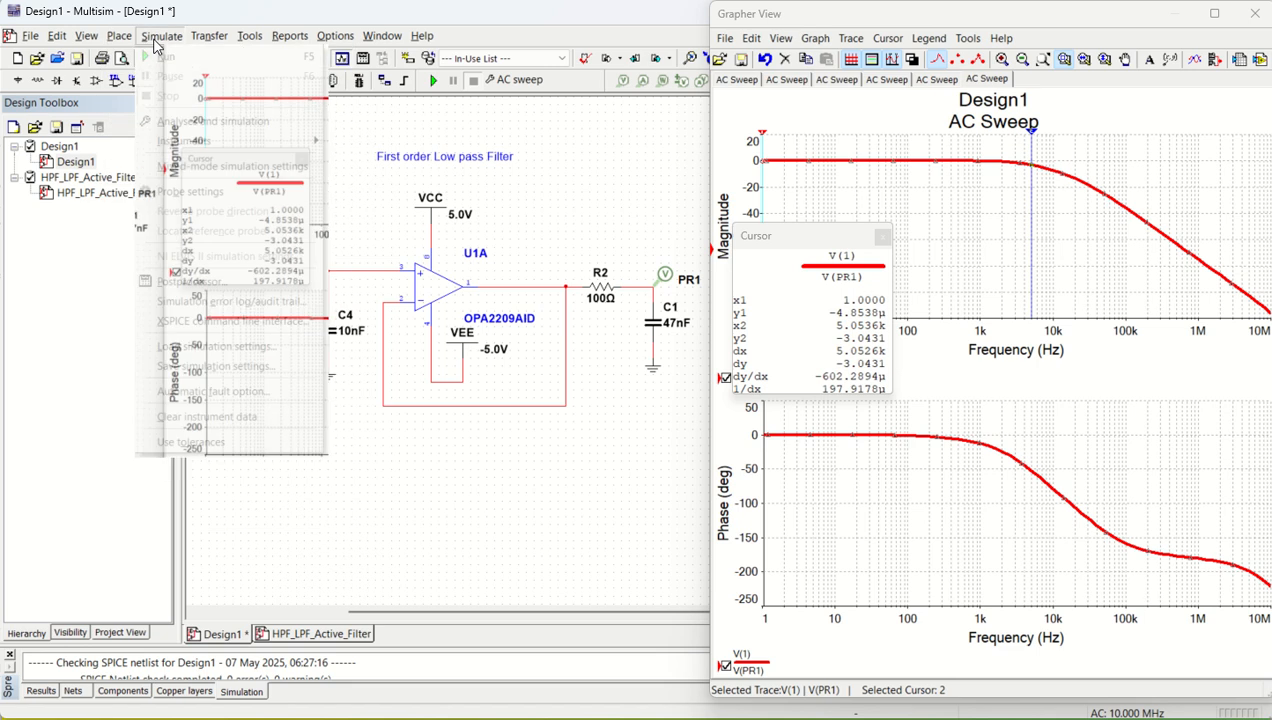
left_click(155, 38)
left_click(158, 37)
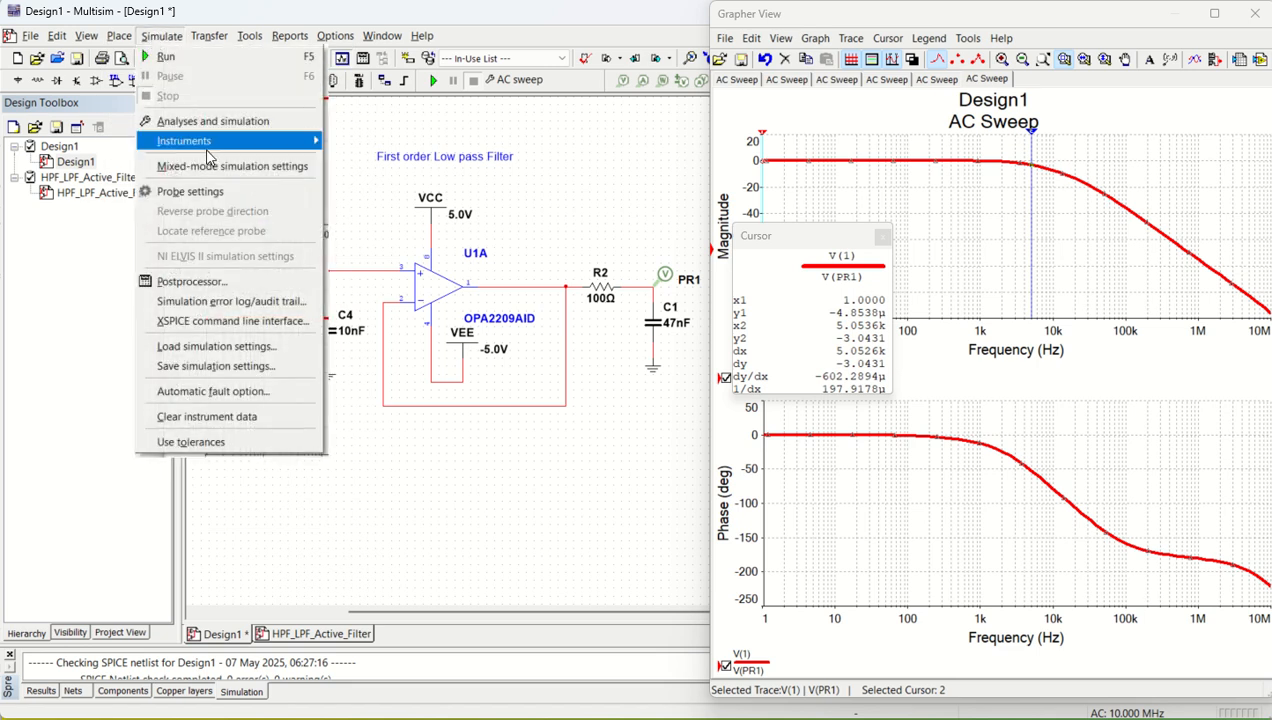
left_click(185, 122)
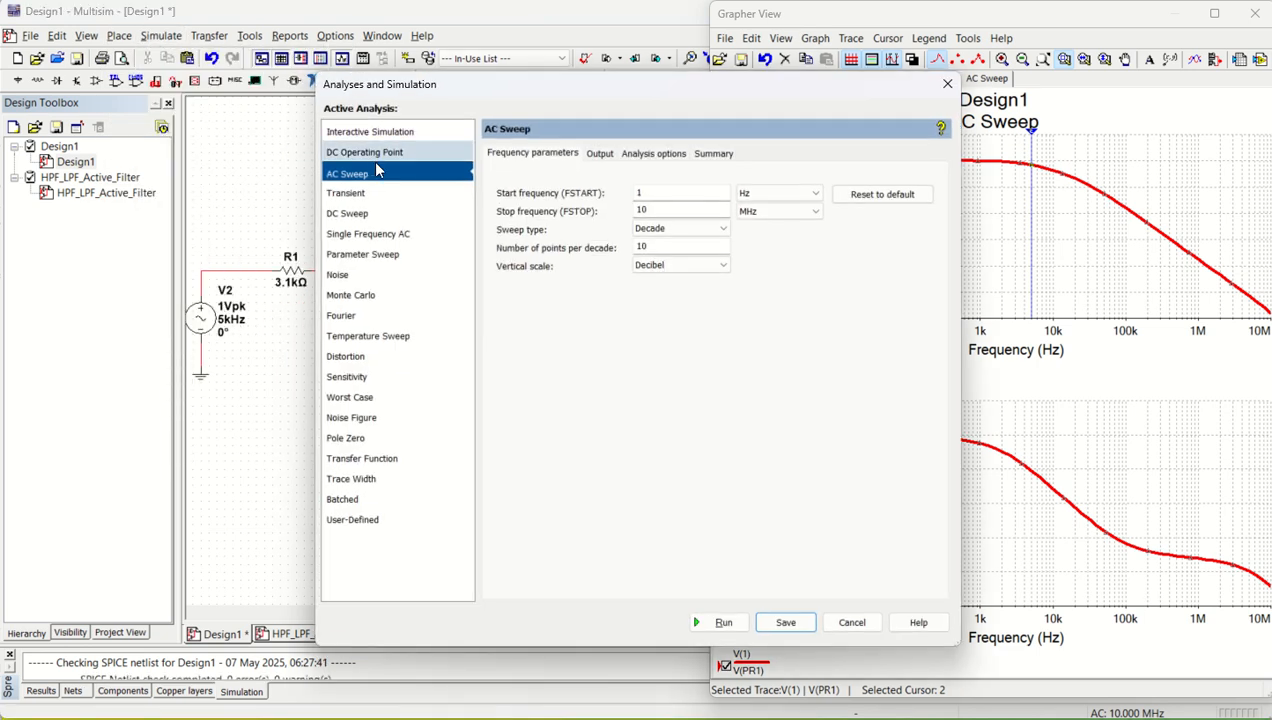
left_click(363, 138)
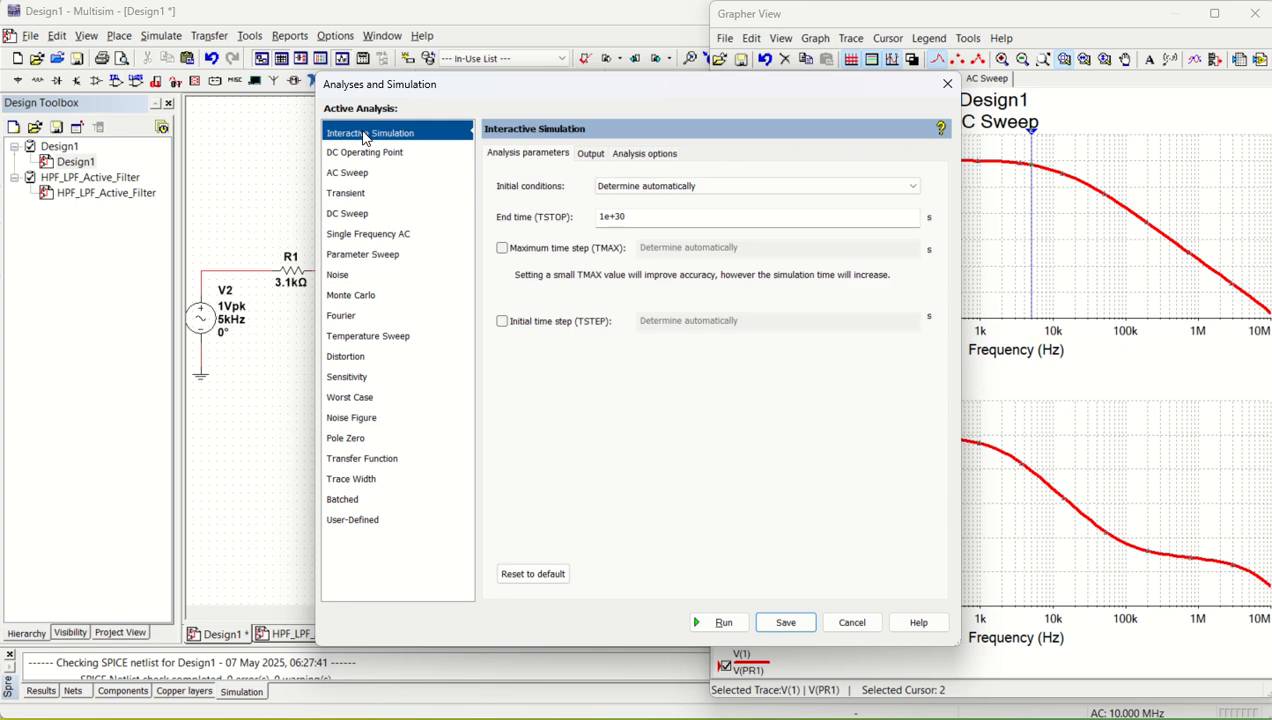
left_click(352, 194)
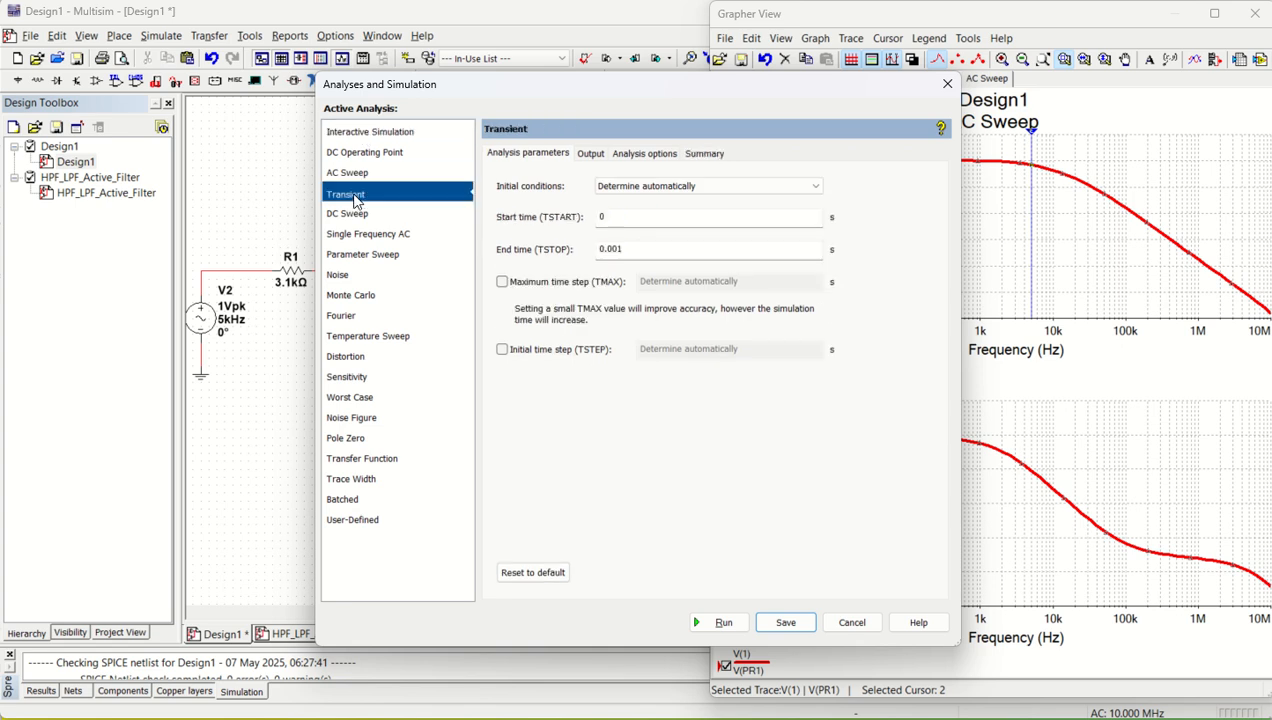
left_click(645, 252)
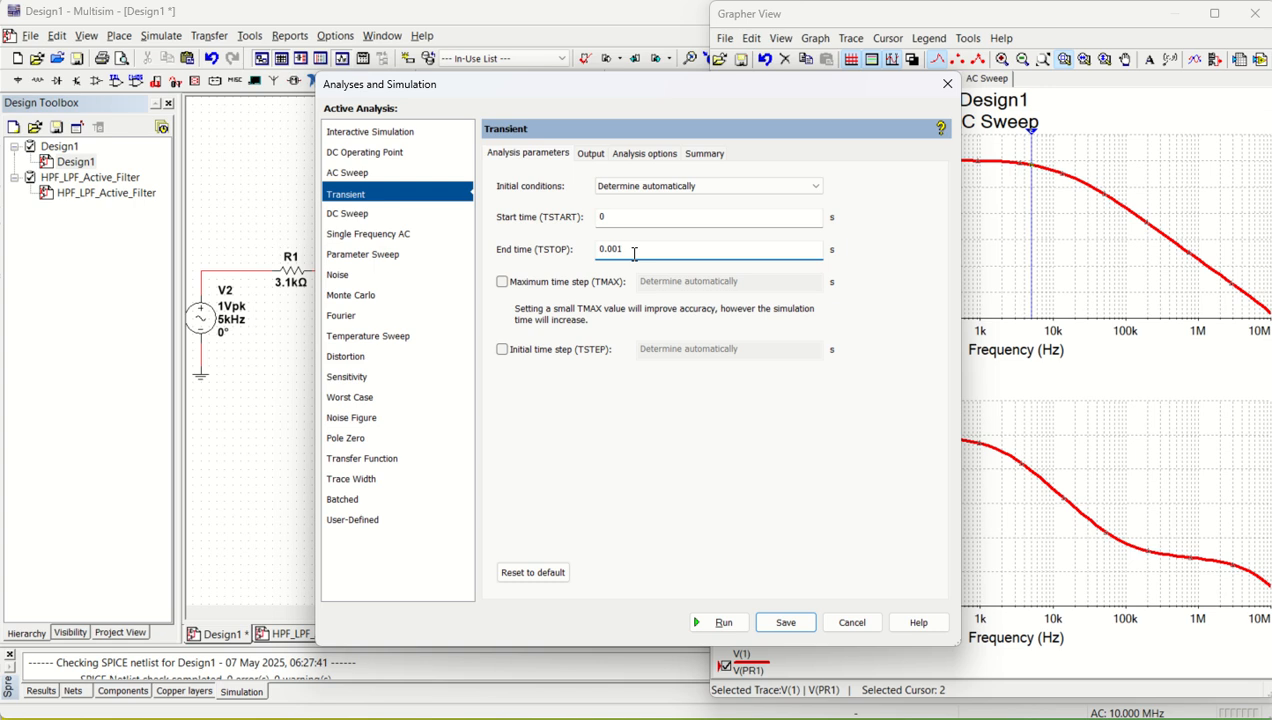
left_click(720, 622)
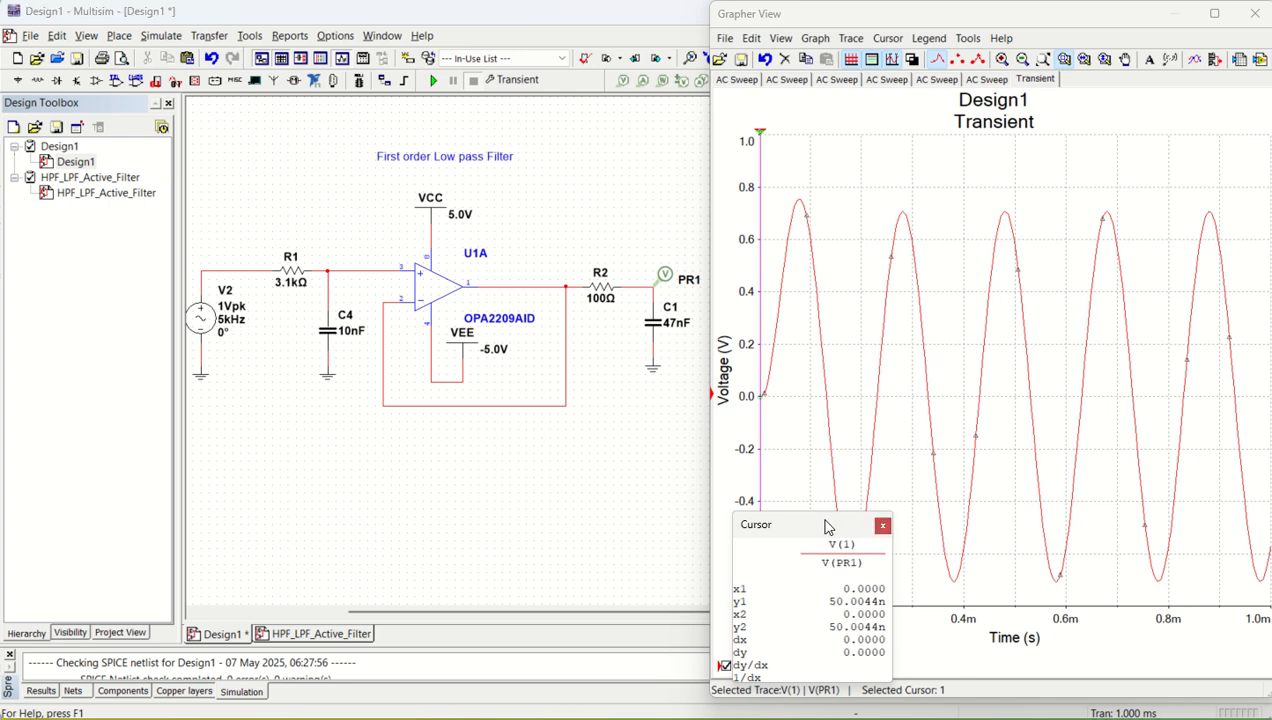
left_click_drag(826, 527, 658, 433)
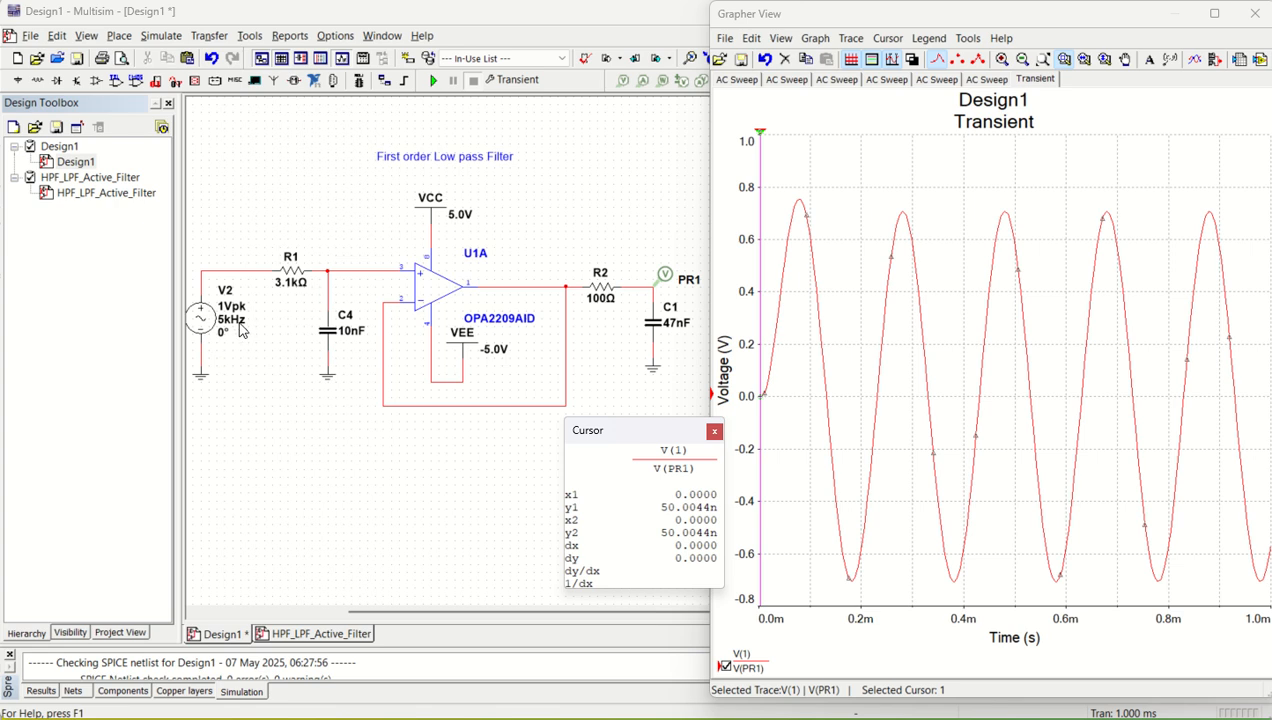
left_click(267, 378)
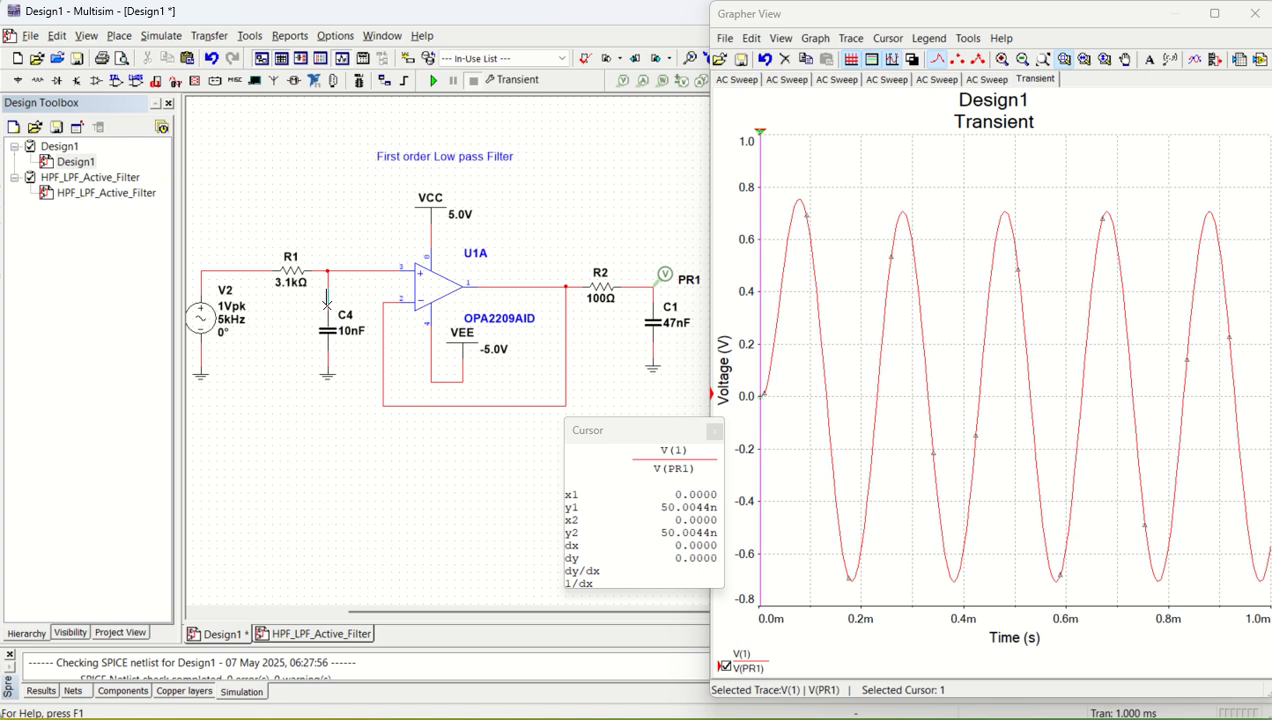
- Set the frequency of AC source V2 to 1k and rerun the transient simulation
double_click(208, 322)
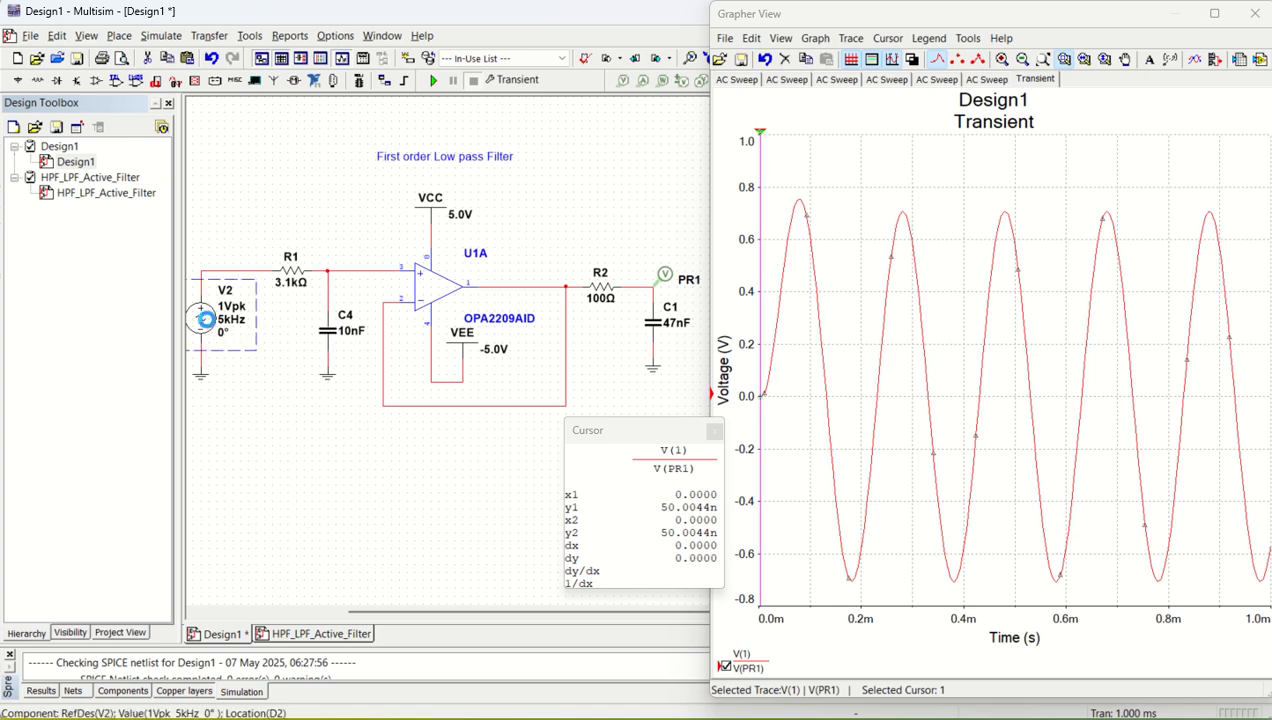
key("Tab")
key("Tab")
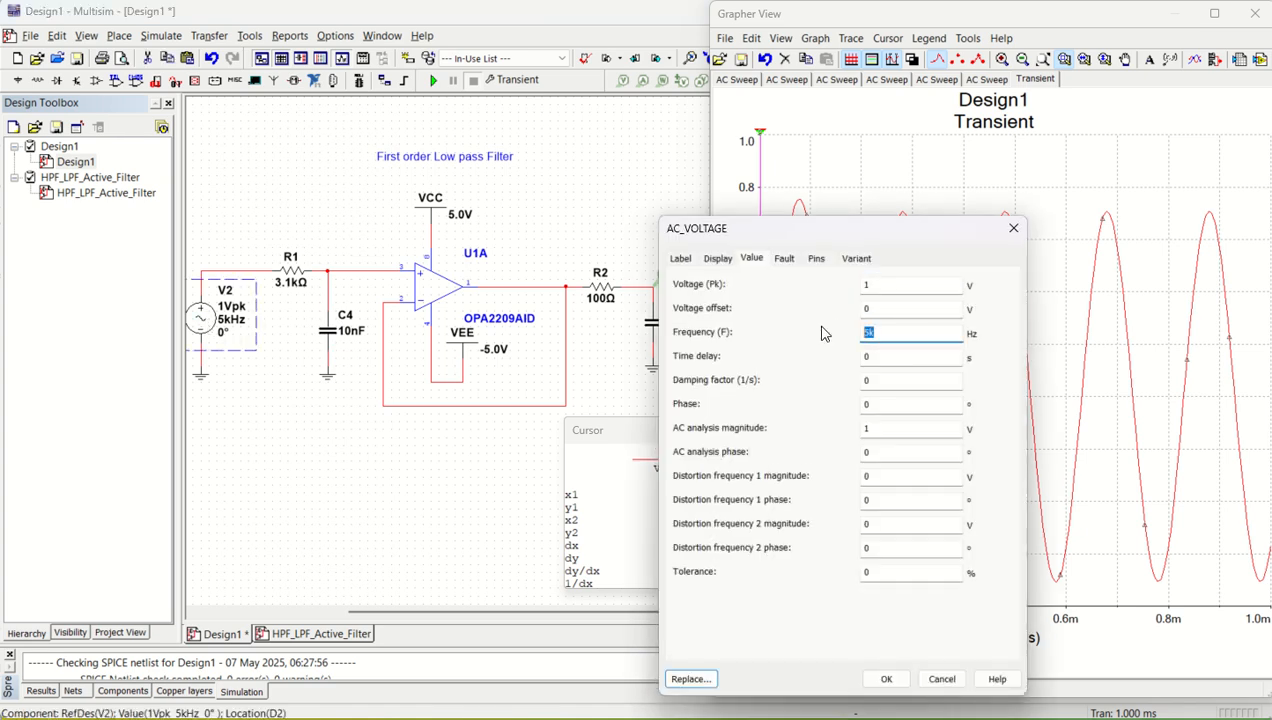
type("1k")
key("Return")
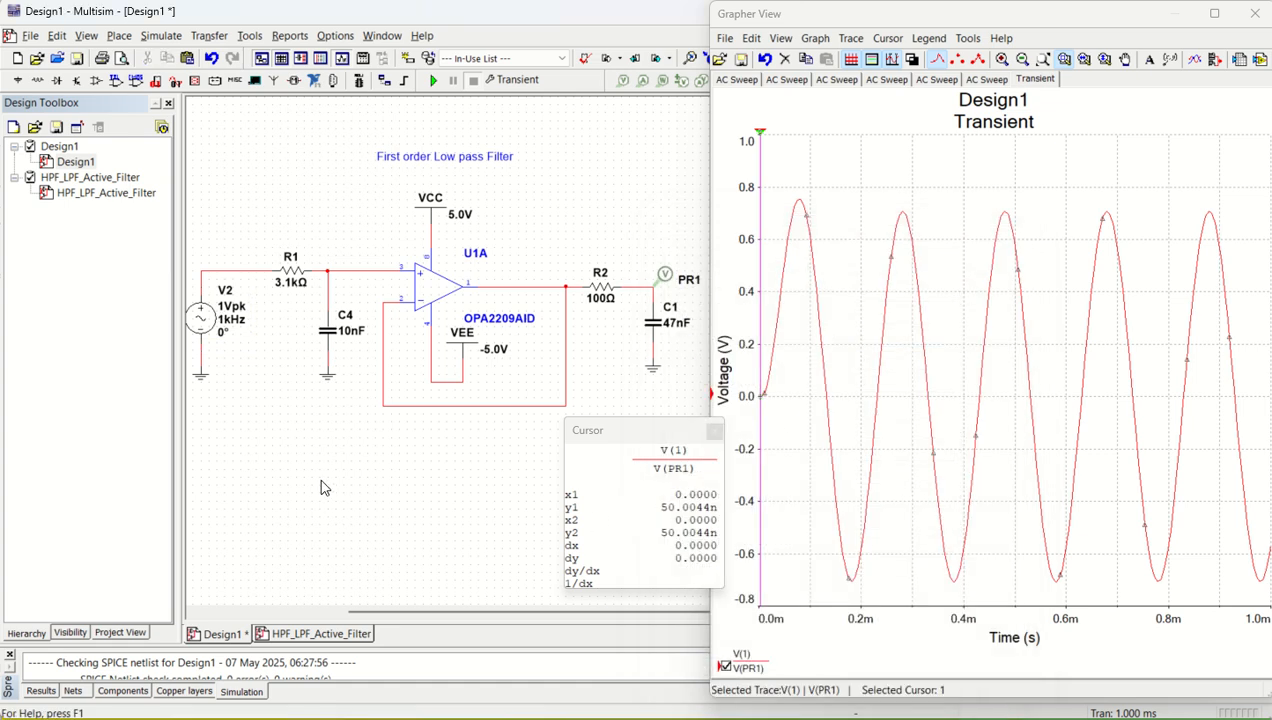
left_click(432, 80)
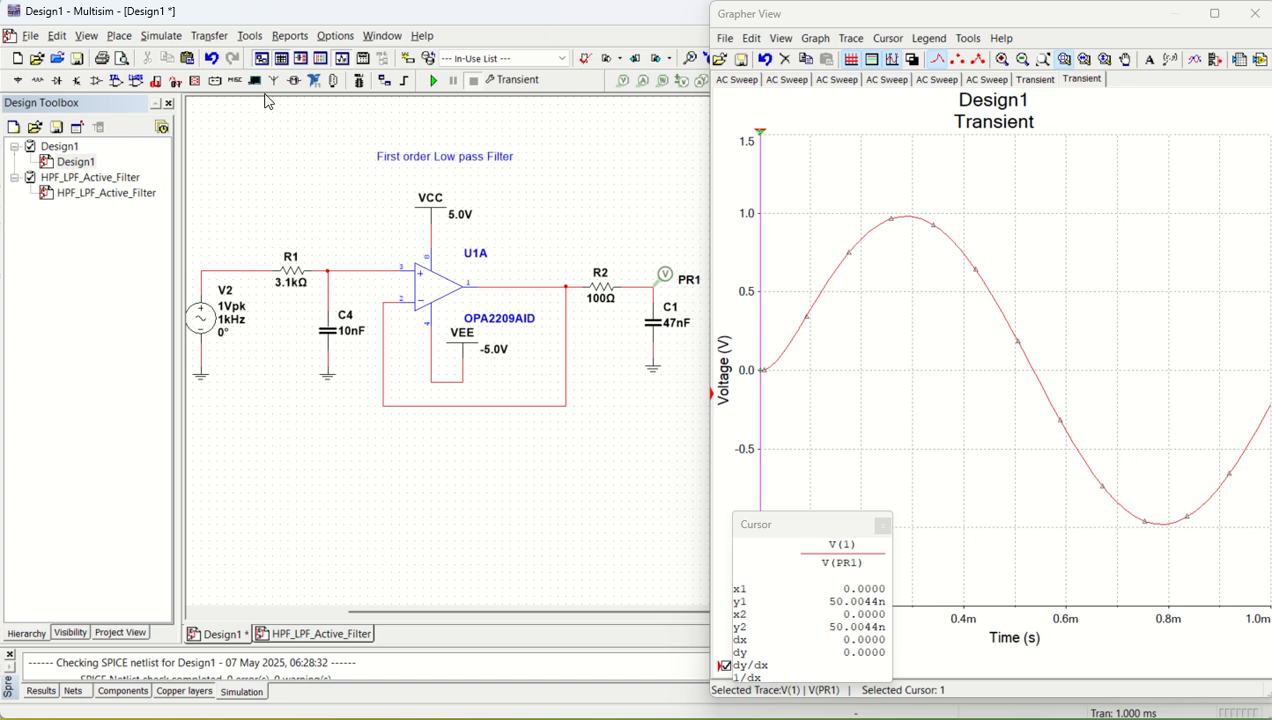
- Set the Transient analysis end time (TSTOP) to 0.005 s and run it
left_click(157, 35)
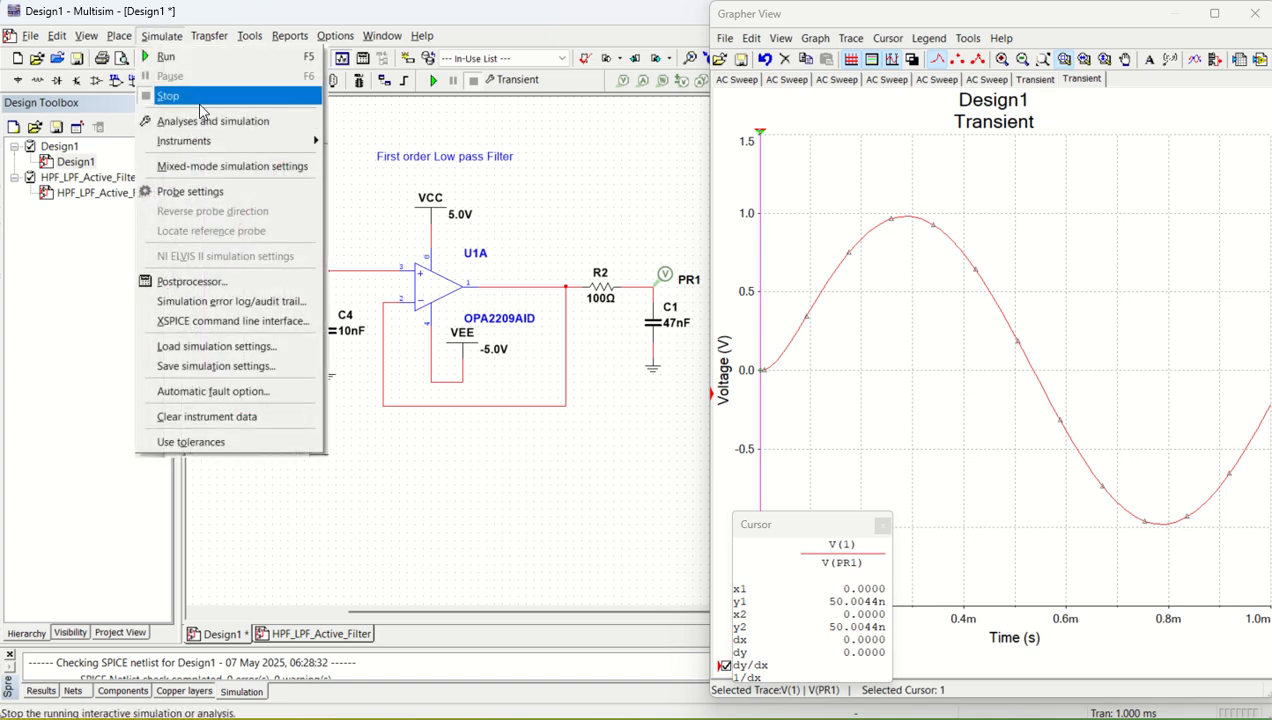
left_click(215, 121)
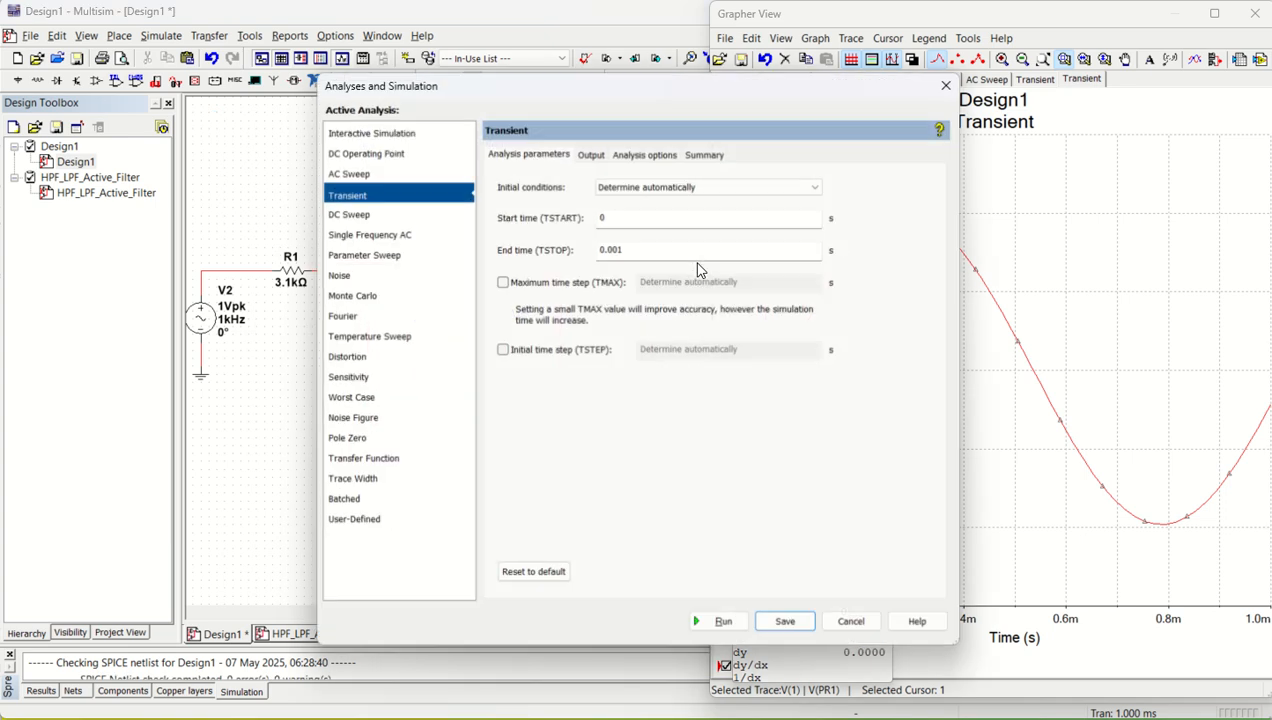
left_click(638, 253)
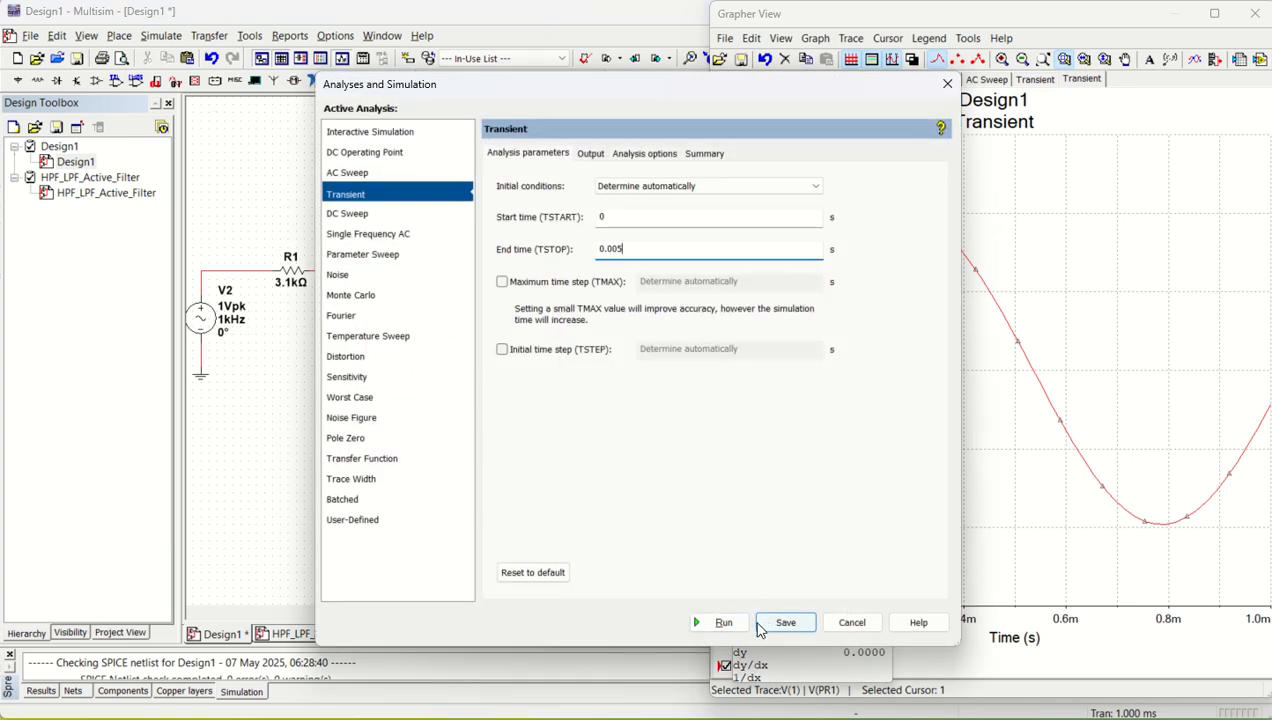
left_click(725, 622)
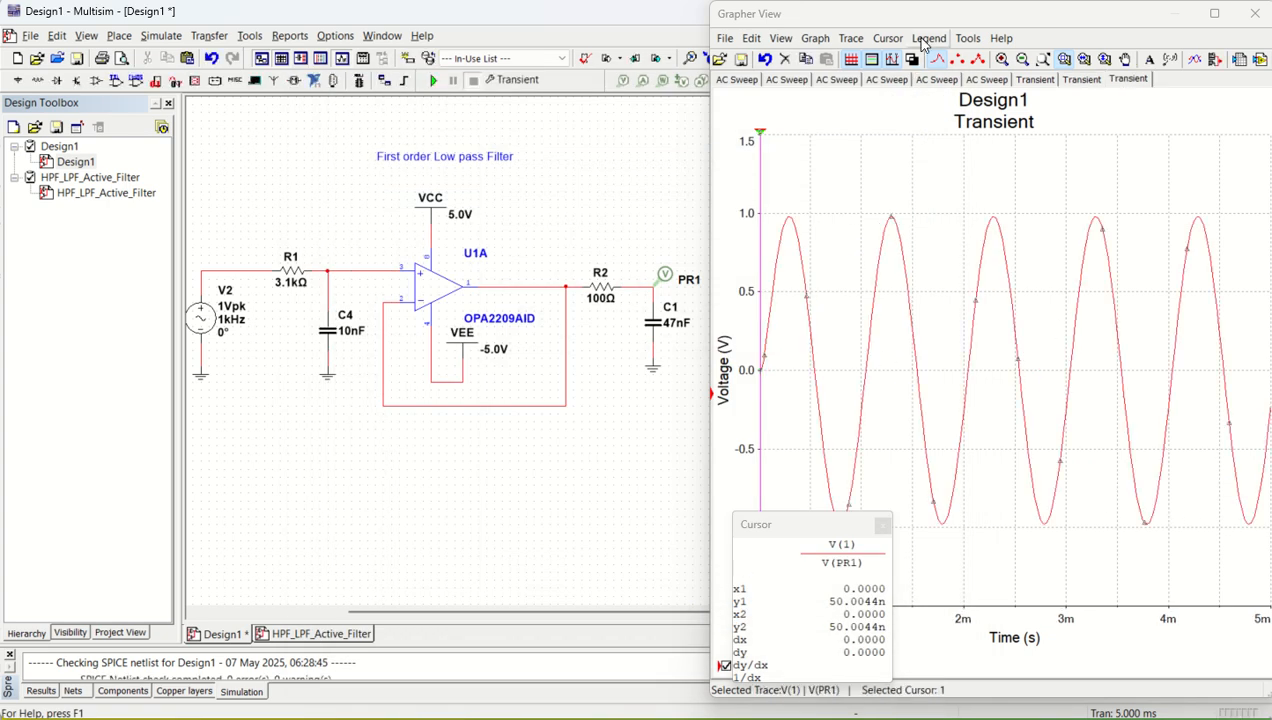
- Set the width of the V(PR1) output trace in the transient plot to 4
left_click(851, 38)
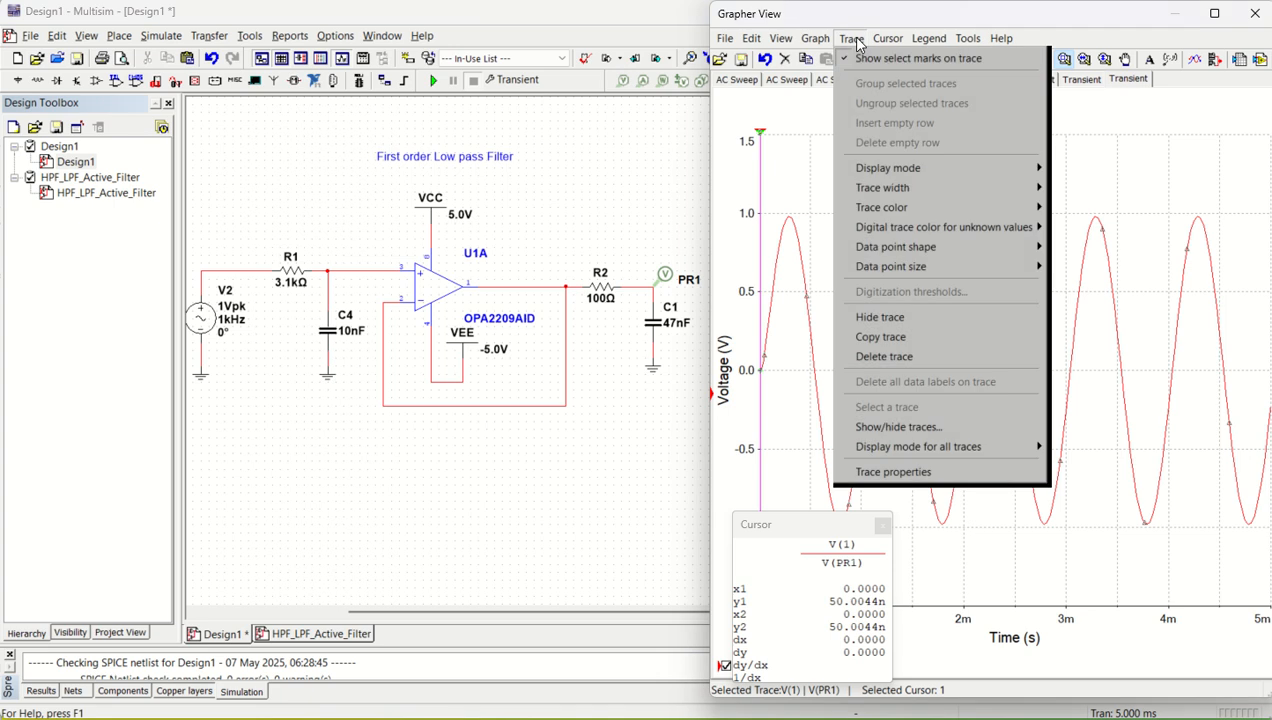
mouse_move(1001, 191)
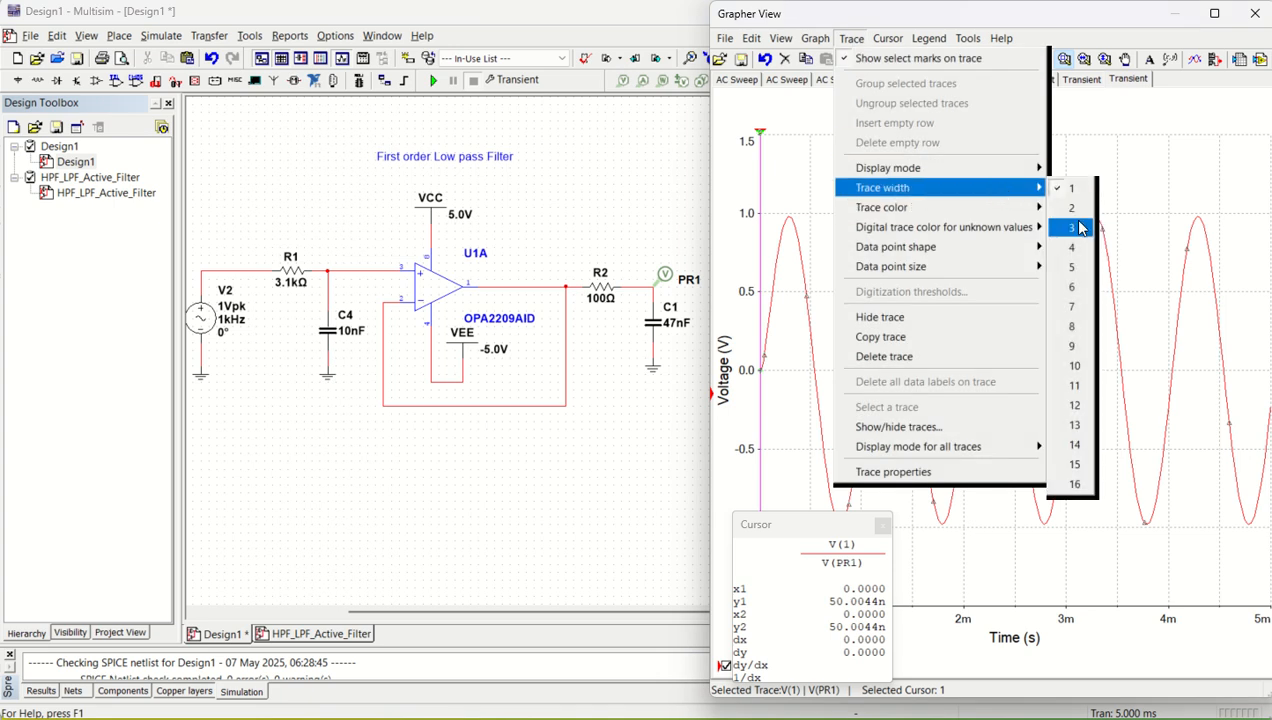
left_click(1069, 250)
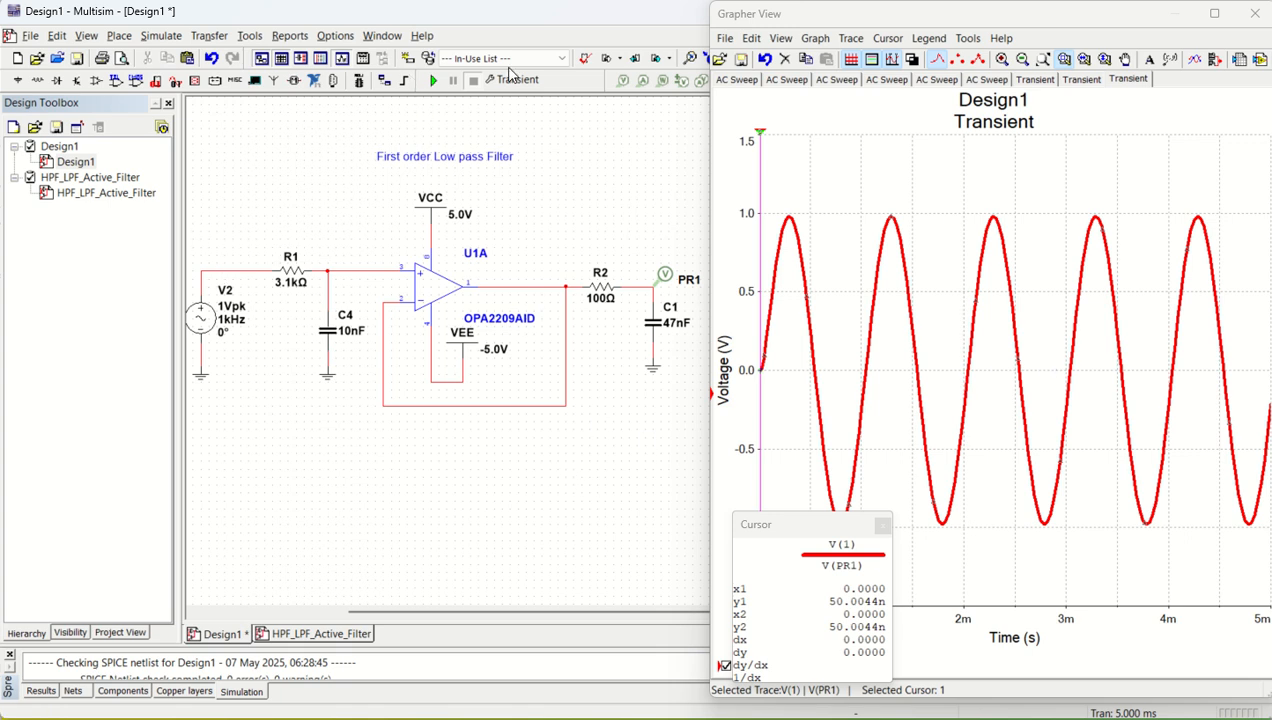
- Place a voltage probe on the wire between V2 and R1, rerun the transient simulation and move the cursor readout aside
left_click(623, 80)
left_click(270, 272)
left_click_drag(276, 266, 228, 258)
left_click(434, 81)
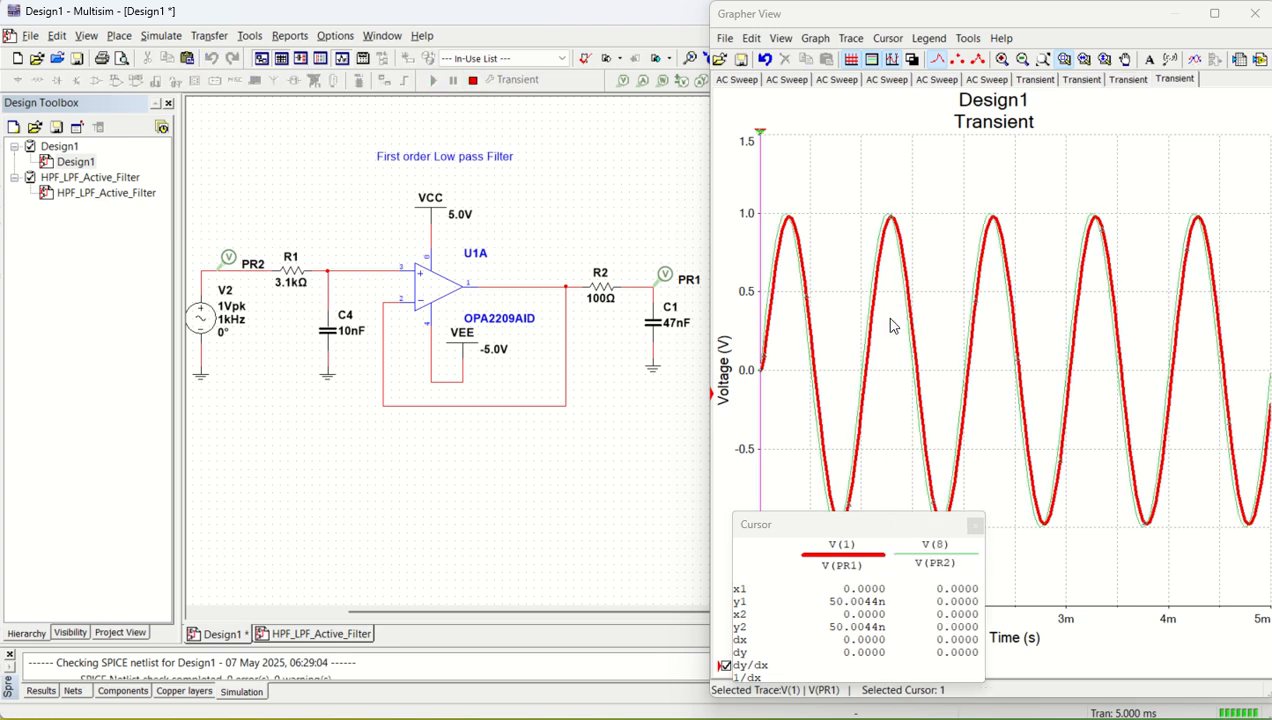
left_click(783, 257)
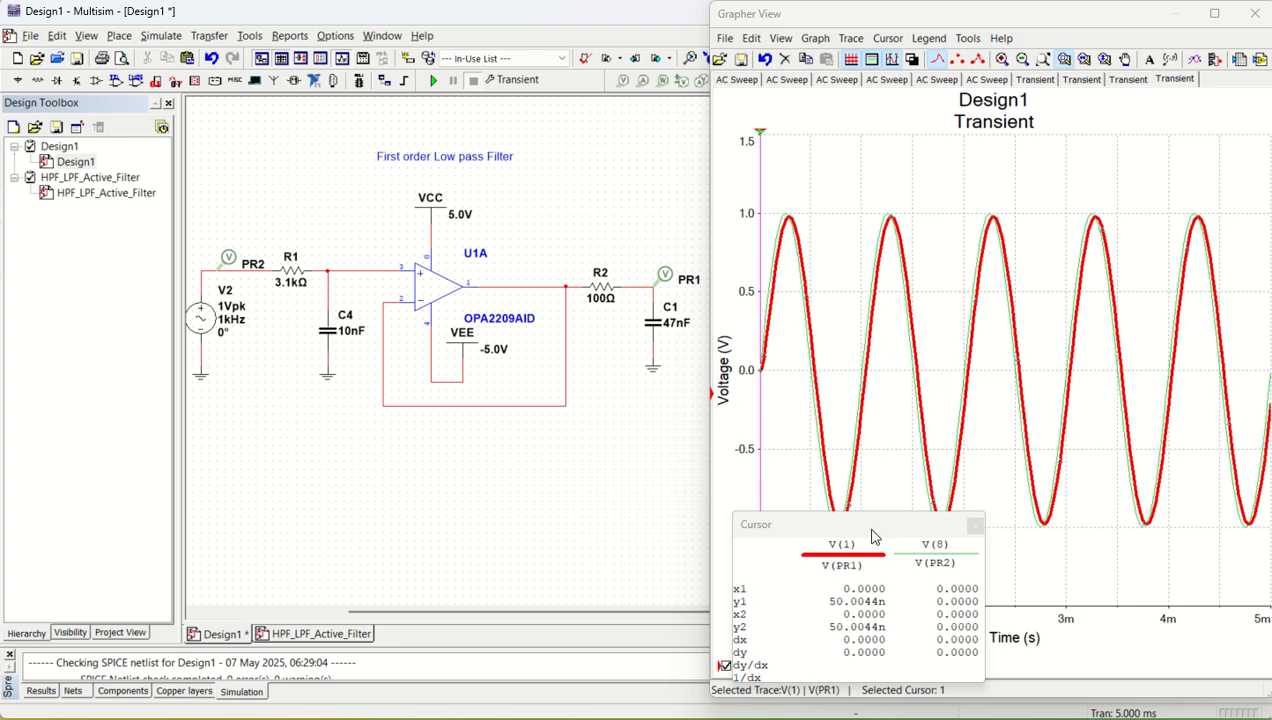
left_click_drag(871, 530, 1041, 497)
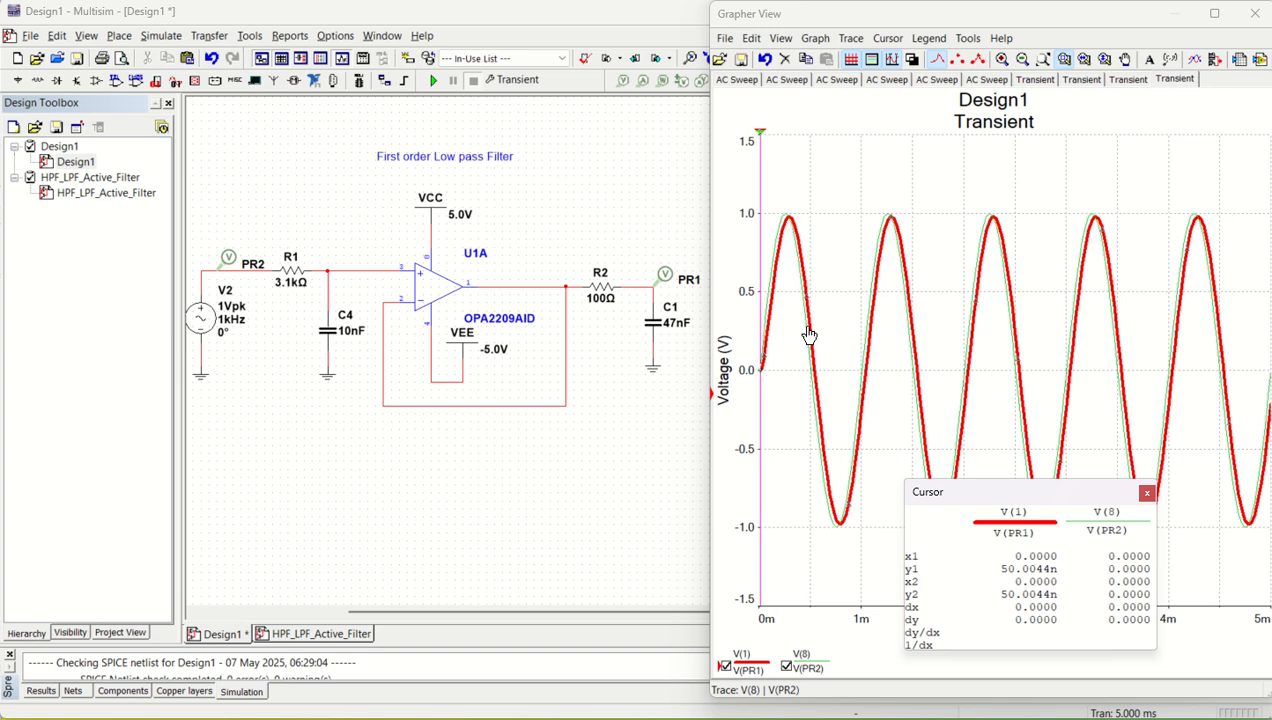
left_click(533, 459)
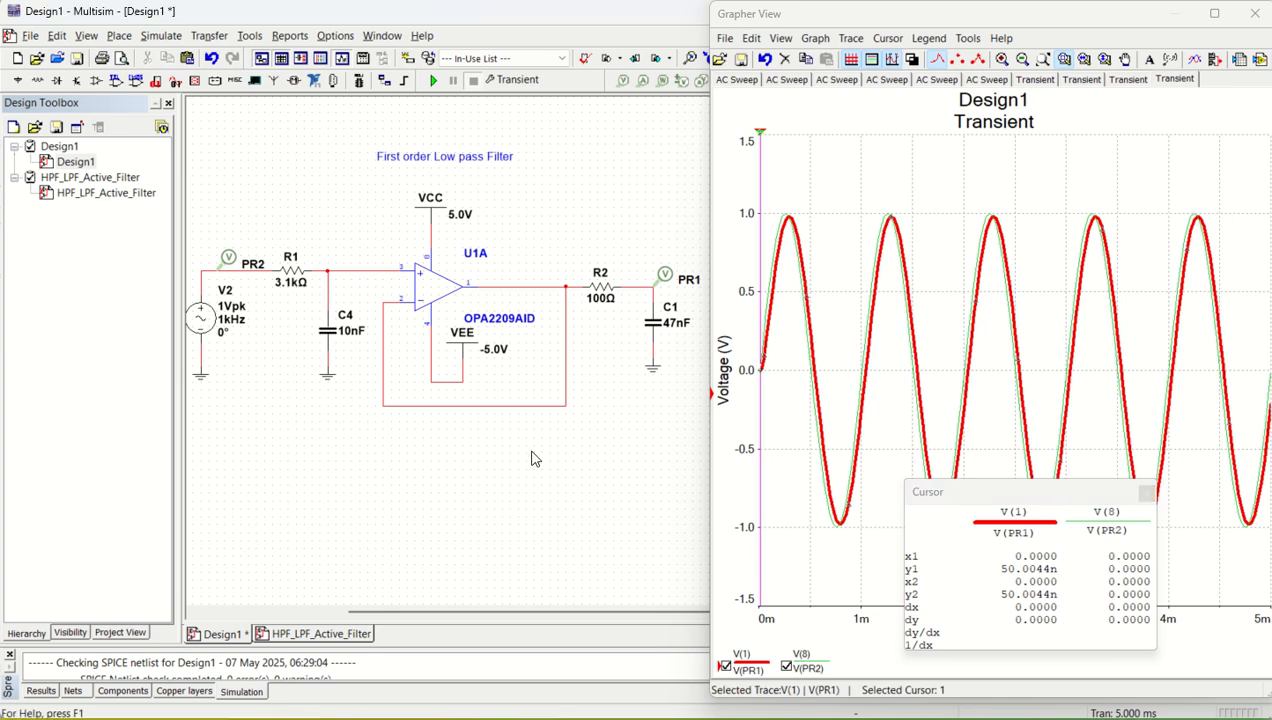
- Set the frequency of AC source V2 to 5k
double_click(204, 320)
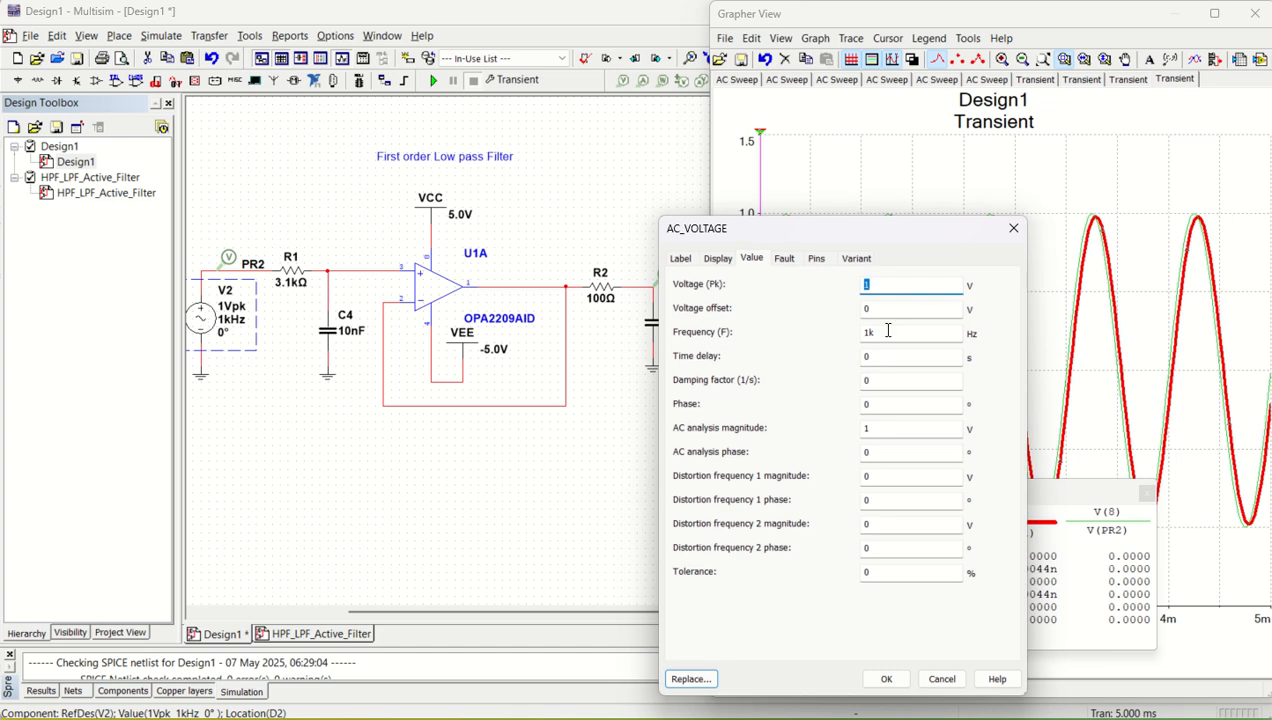
left_click_drag(882, 328, 823, 326)
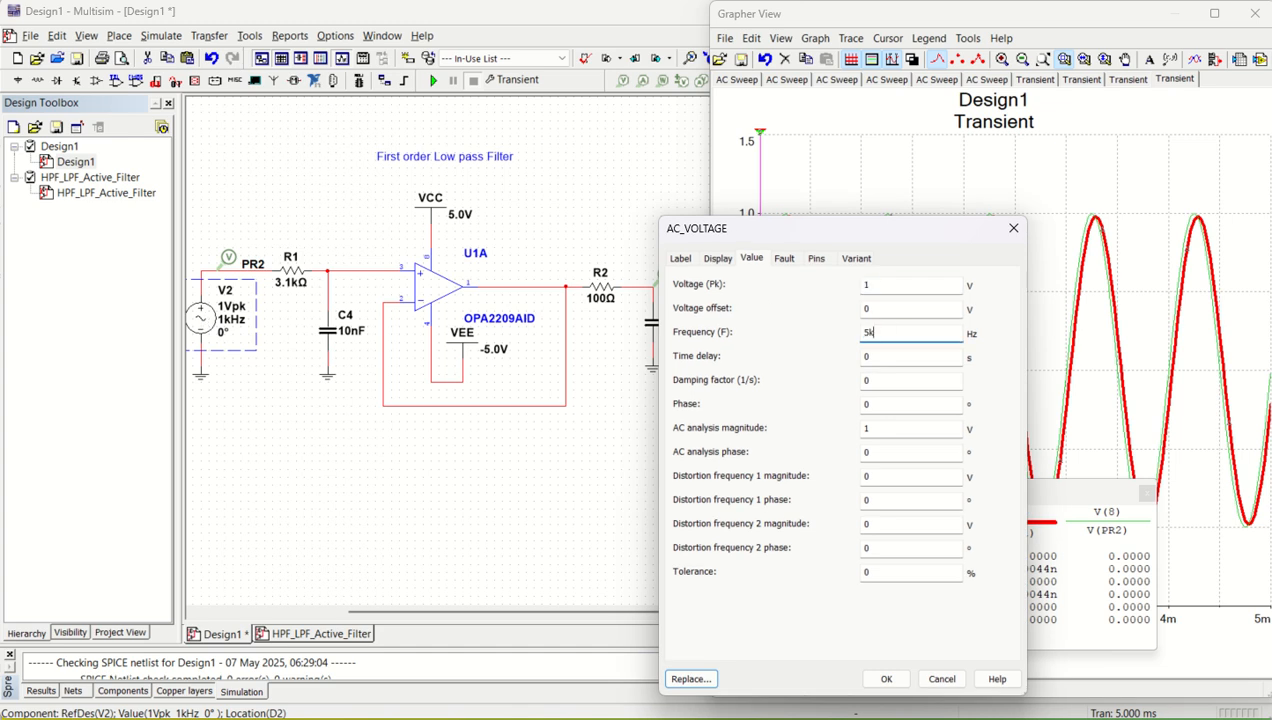
type("5k")
key("Return")
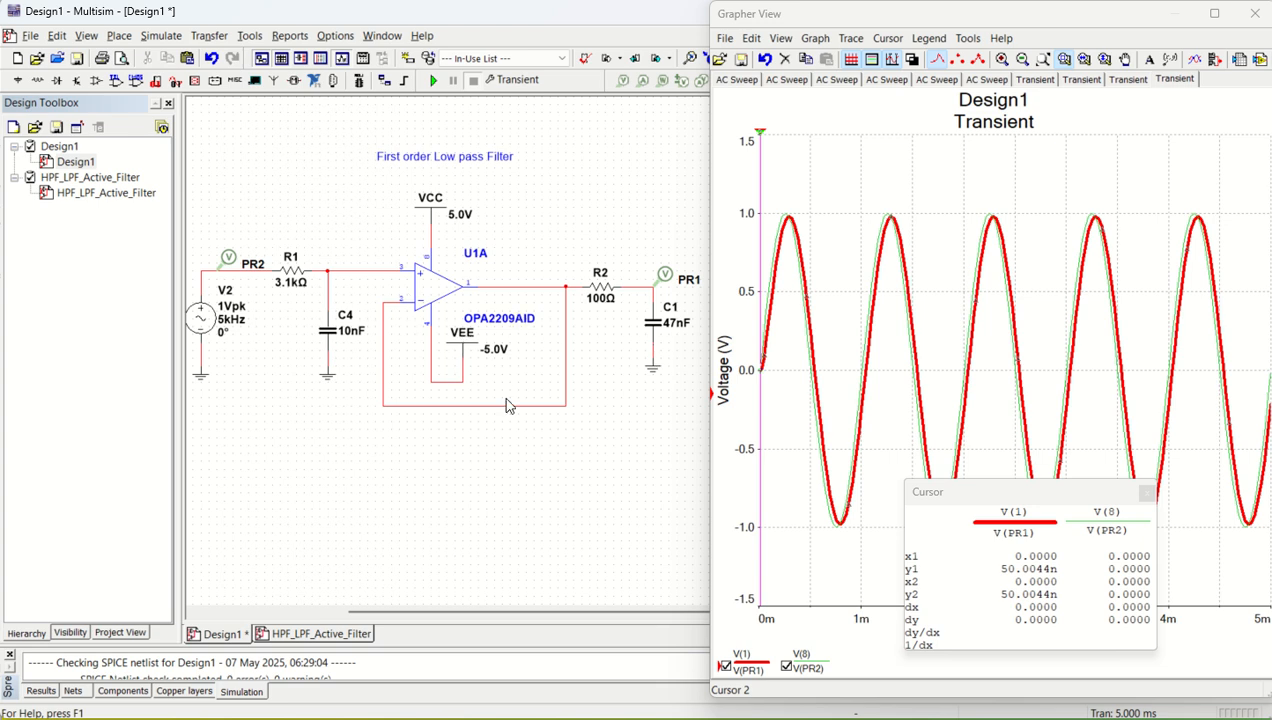
- Switch to the Excel design calculation and set the cutoff frequency fc in D57 to 10000 Hz
key("alt+Tab")
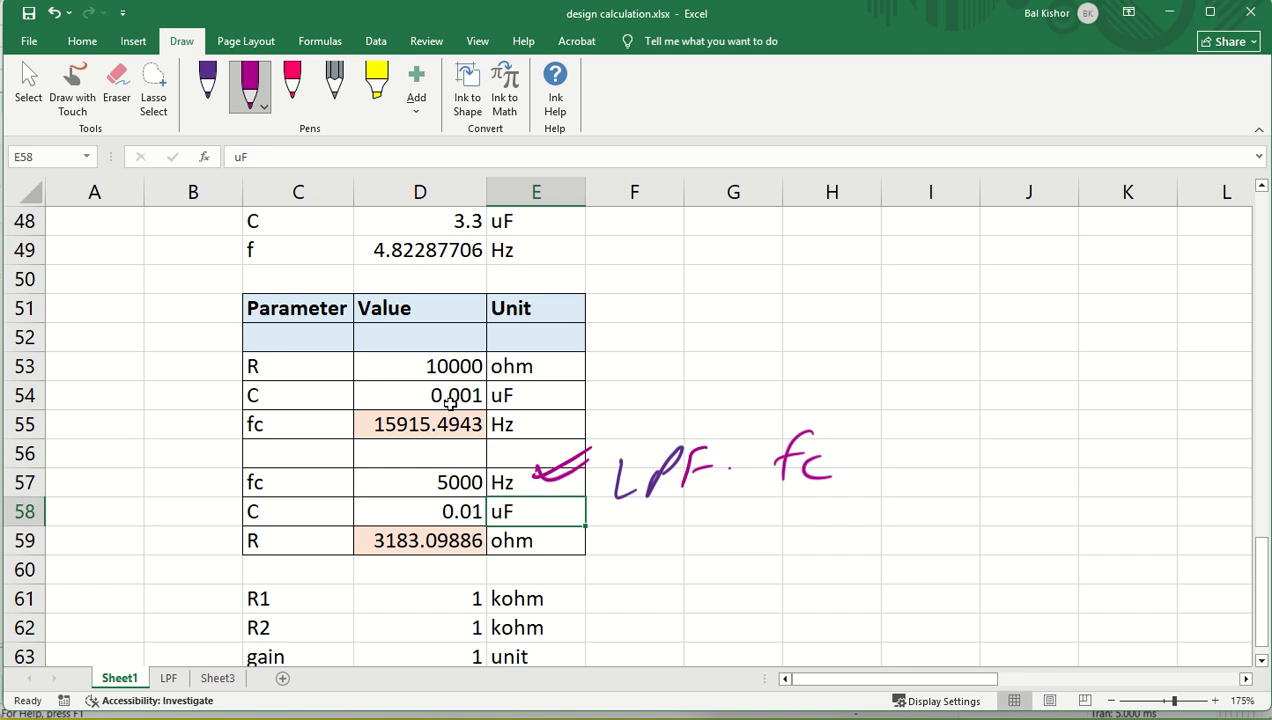
left_click(455, 367)
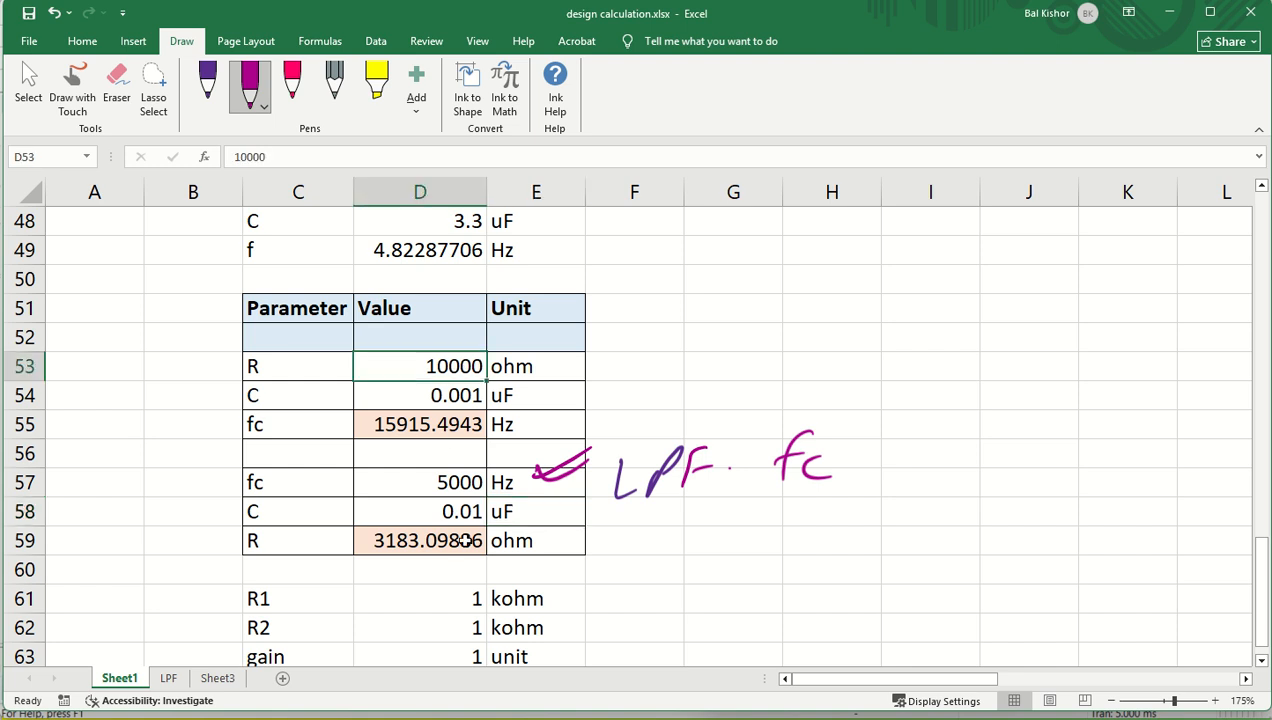
double_click(429, 484)
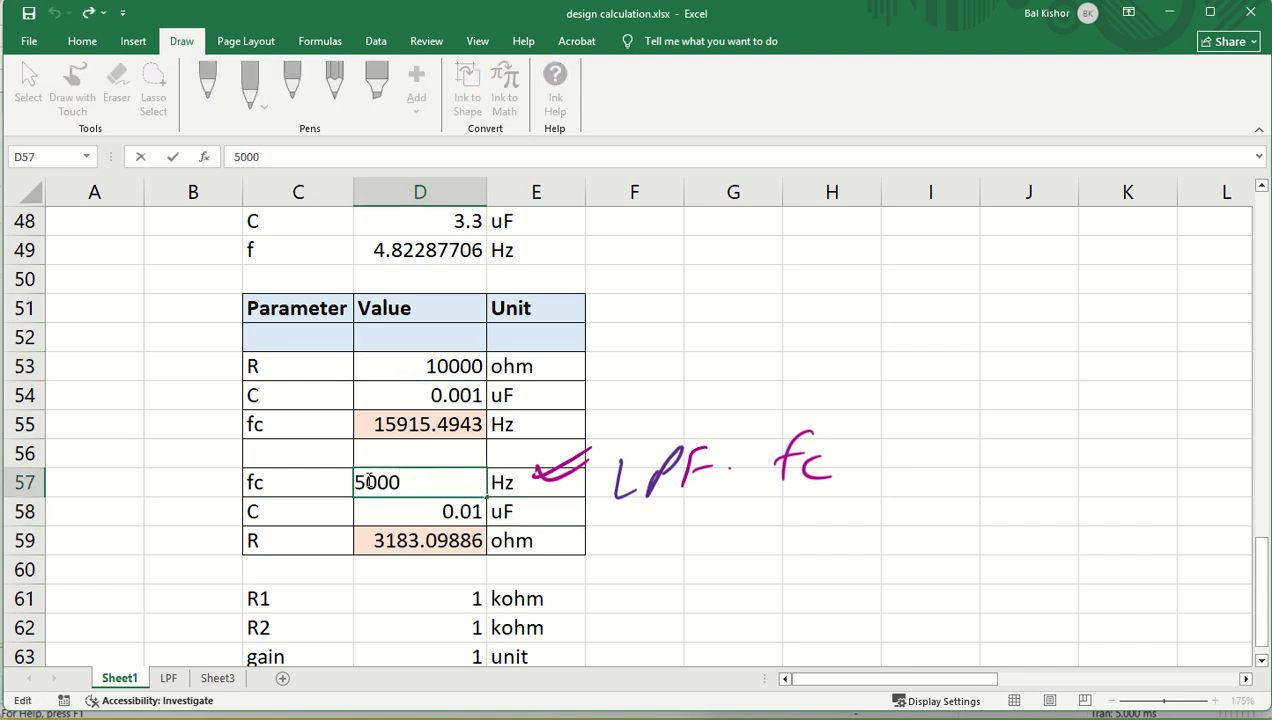
left_click_drag(370, 482, 336, 478)
type("10")
key("Return")
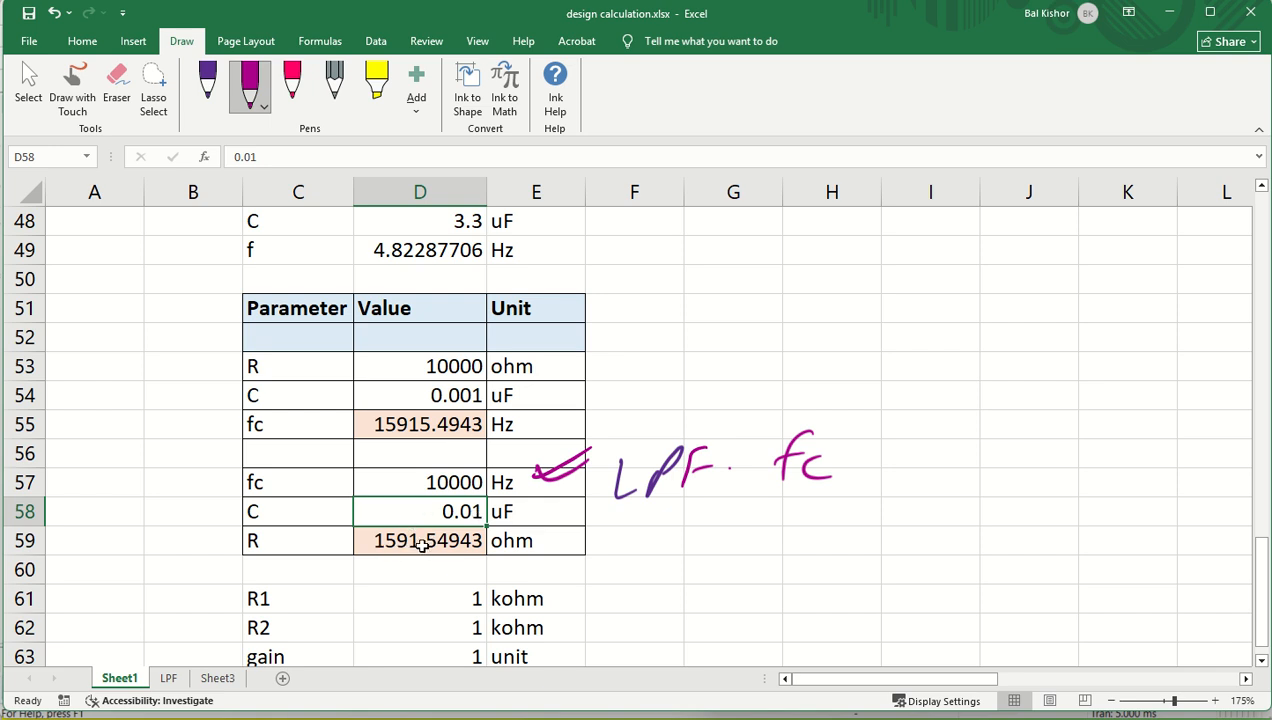
- Return to Multisim and set resistor R1's resistance to 1.59k
left_click(724, 717)
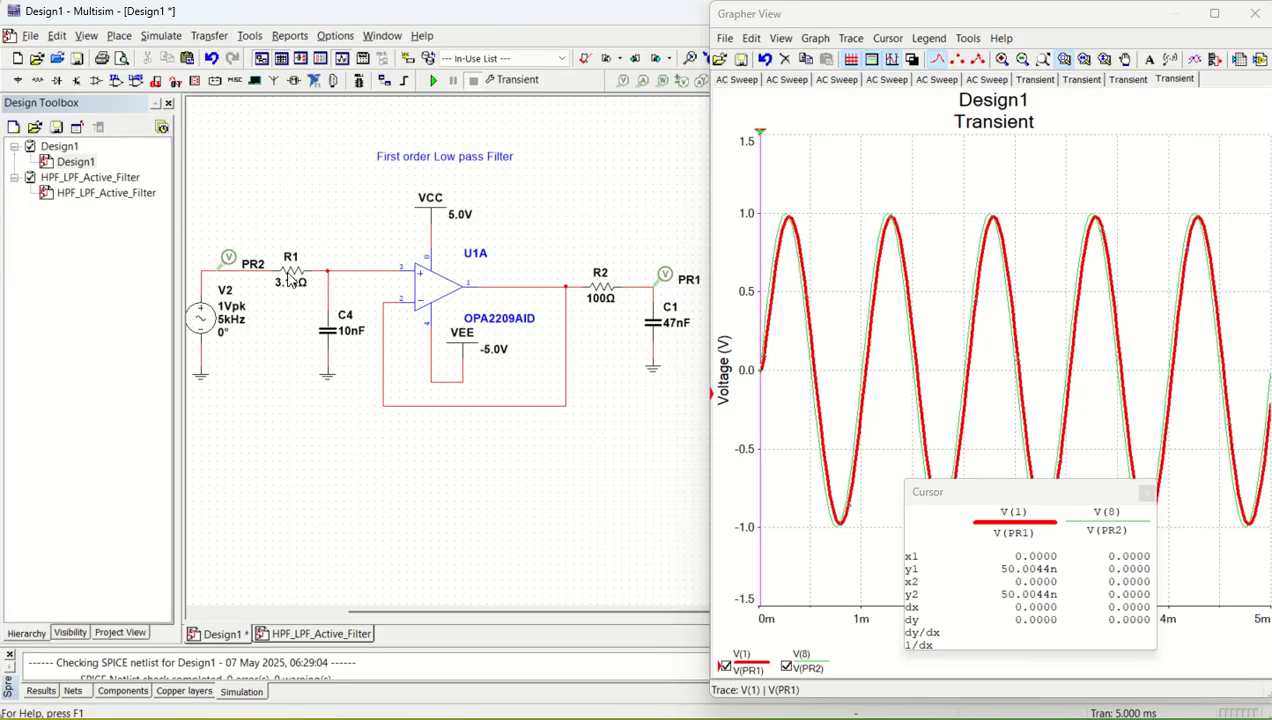
double_click(289, 281)
type("1.59")
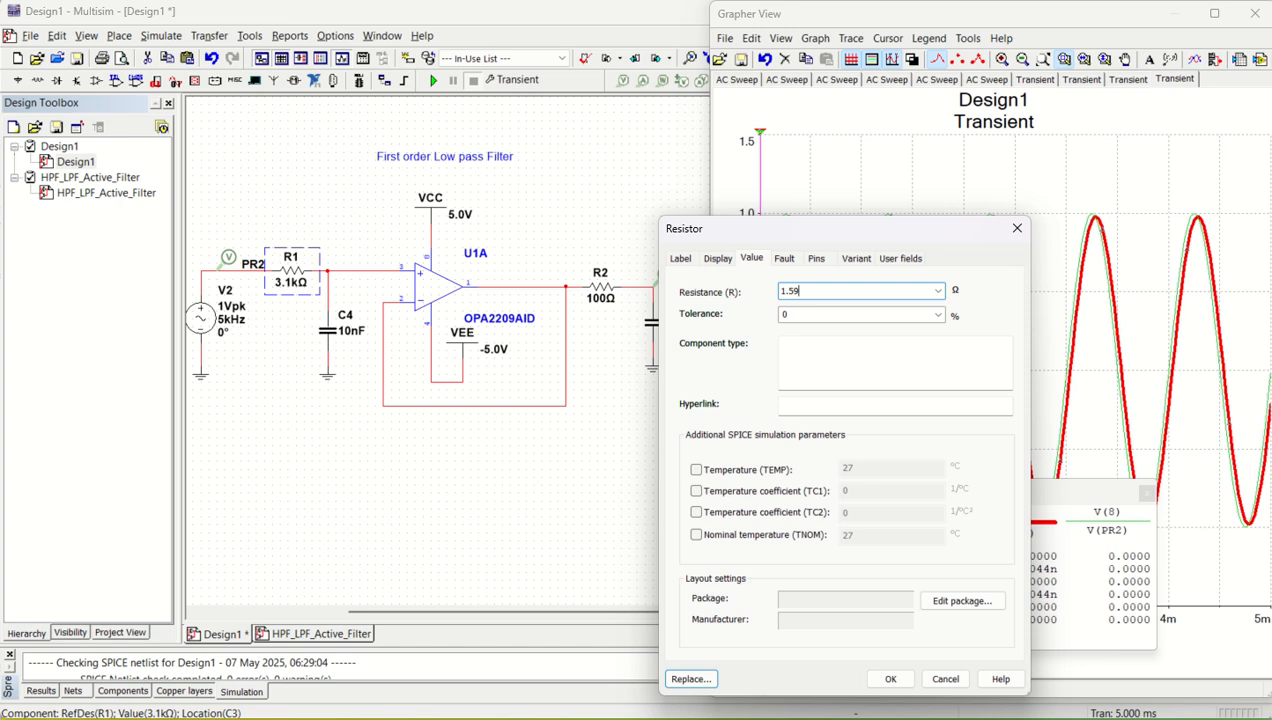
key("Return")
double_click(289, 281)
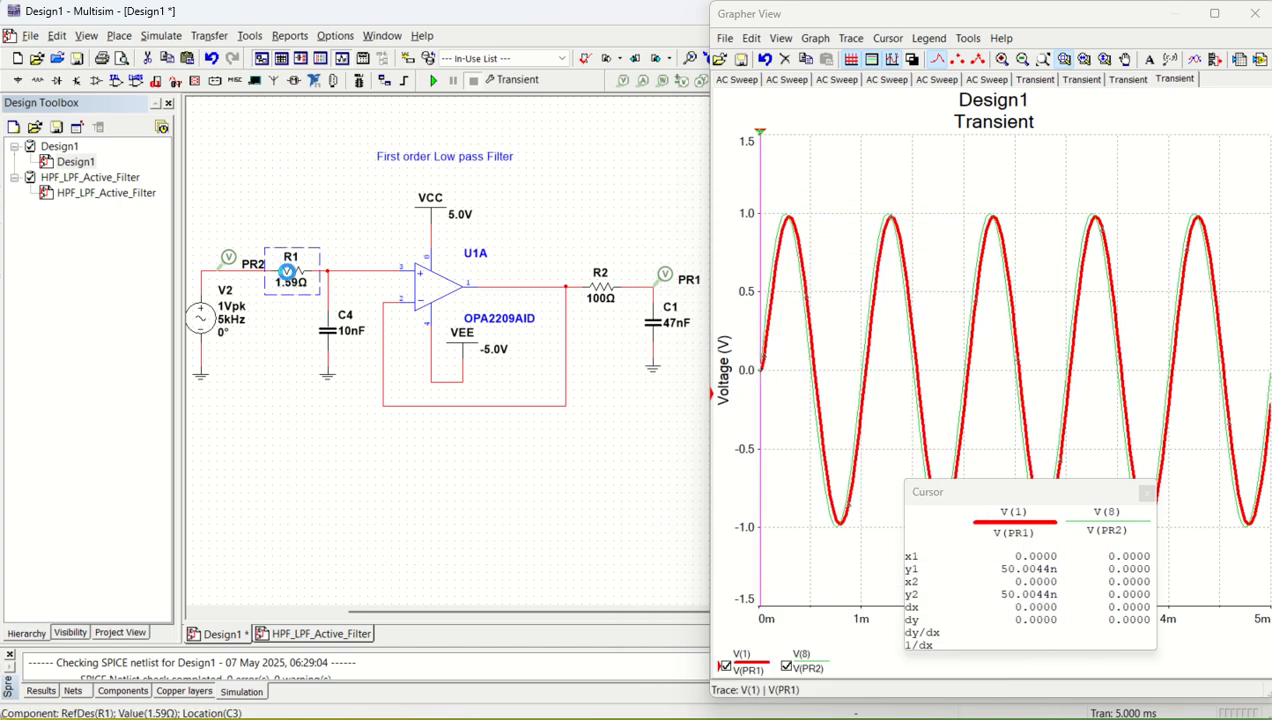
left_click(815, 288)
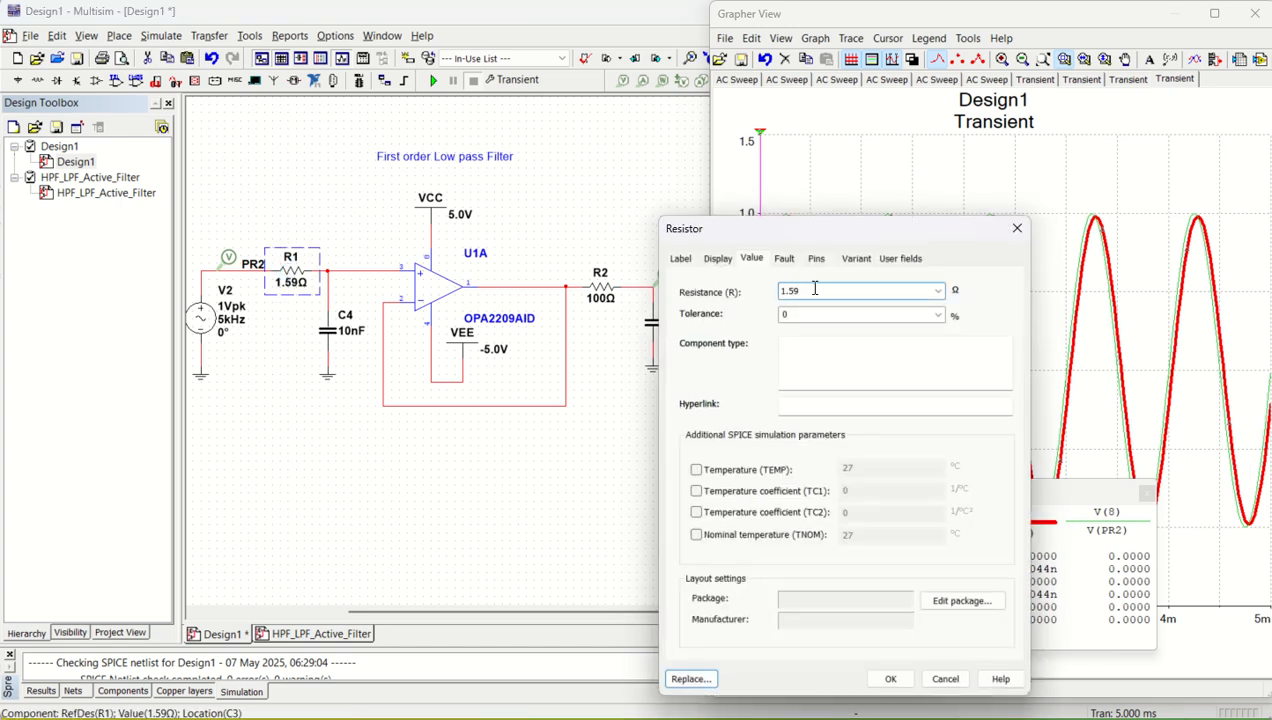
type("k")
key("Return")
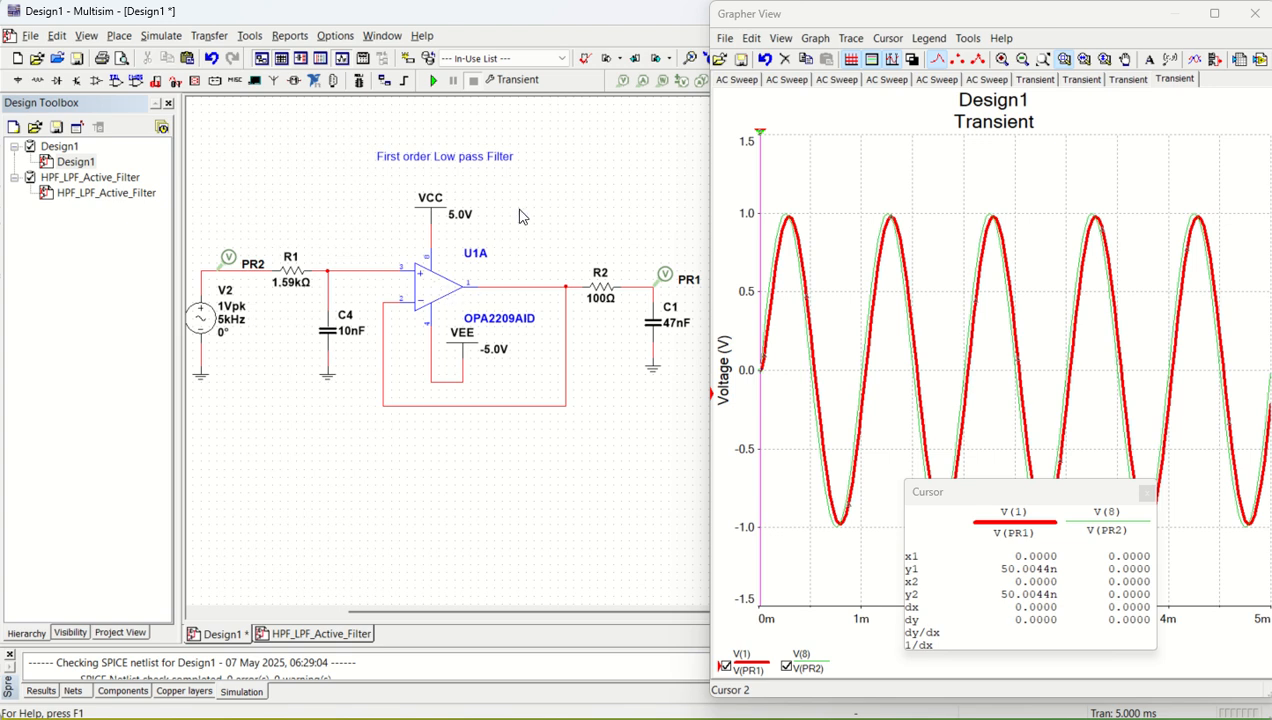
- Rerun the transient simulation with the end time (TSTOP) set to 0.001 s and move the cursor readout off the waveform
left_click(433, 86)
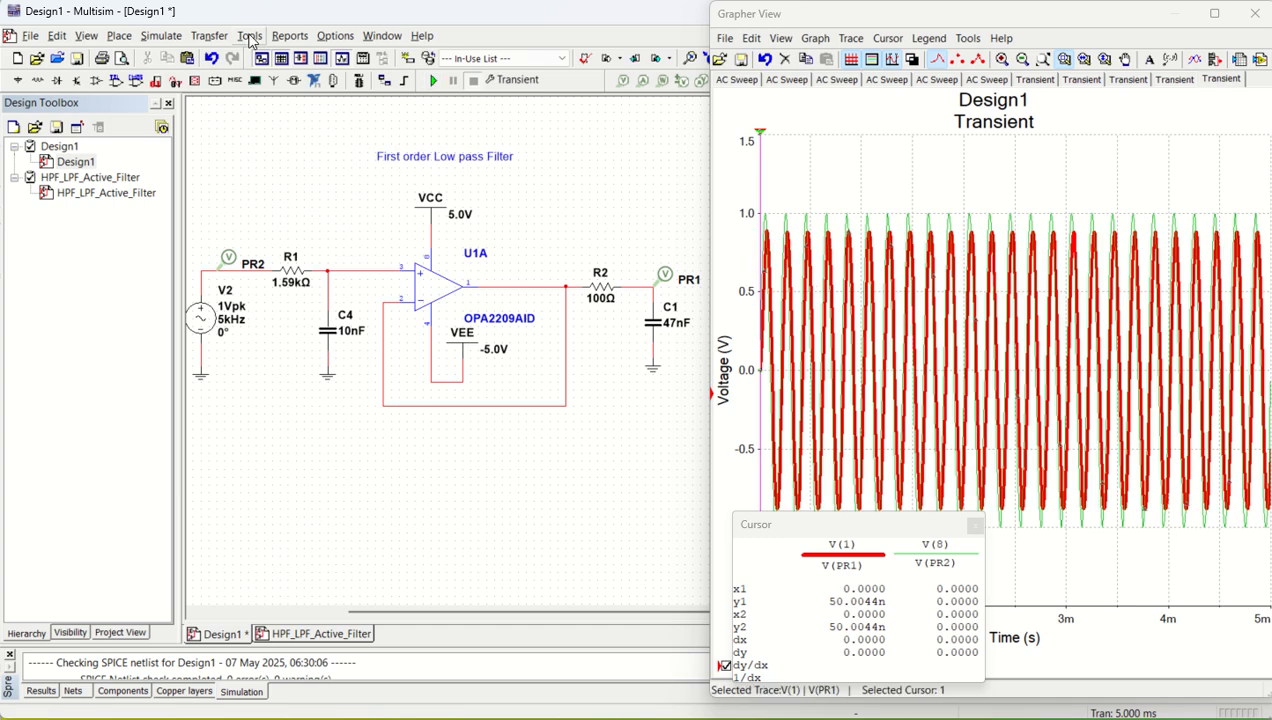
left_click(161, 36)
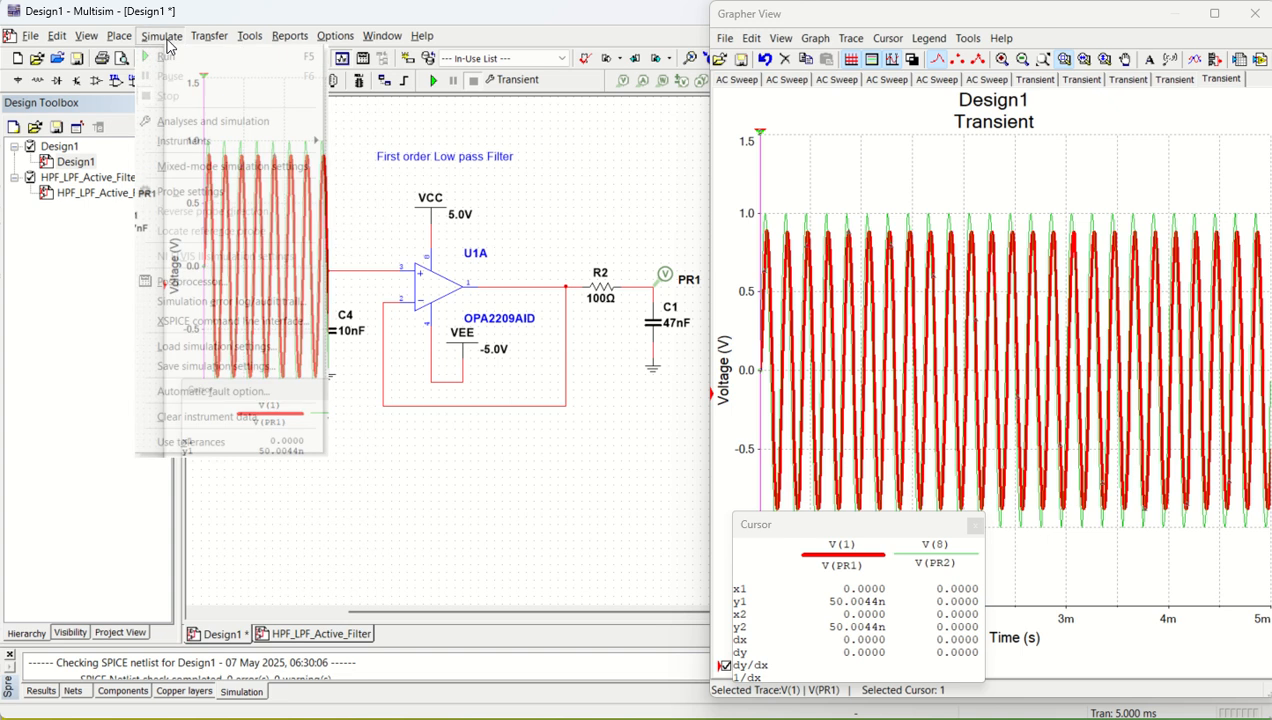
left_click(203, 125)
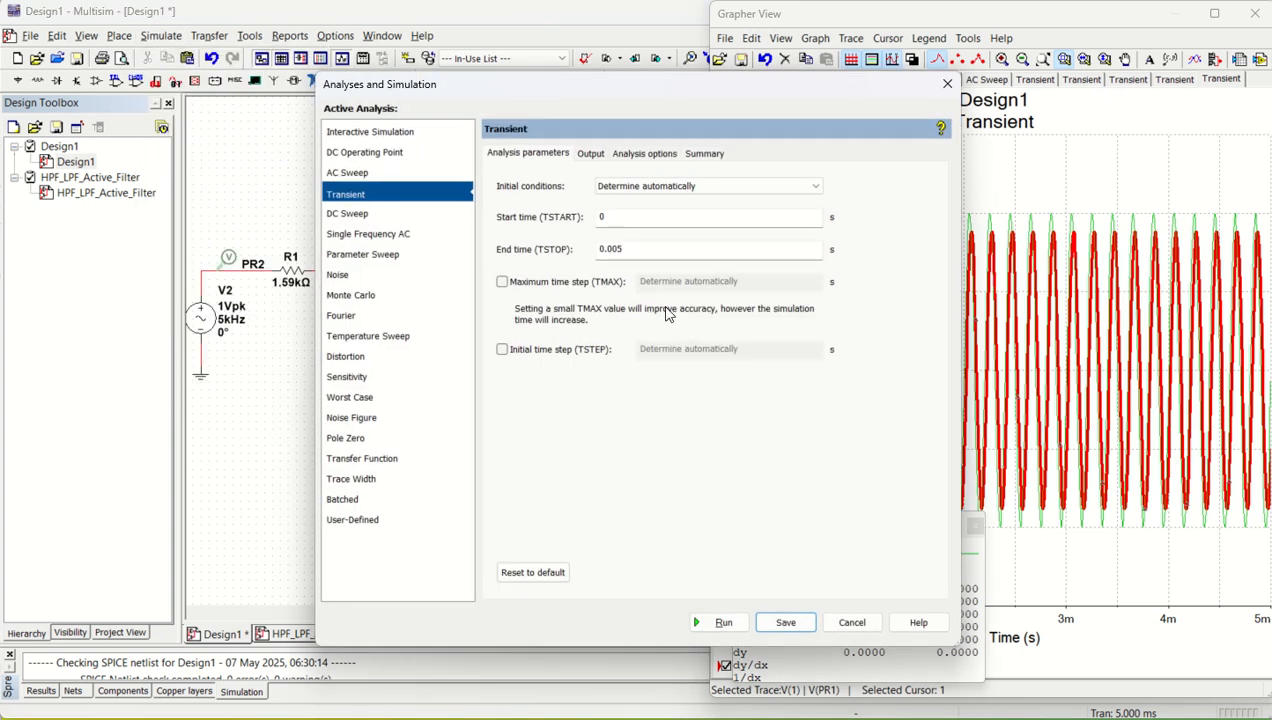
left_click(634, 252)
left_click(719, 622)
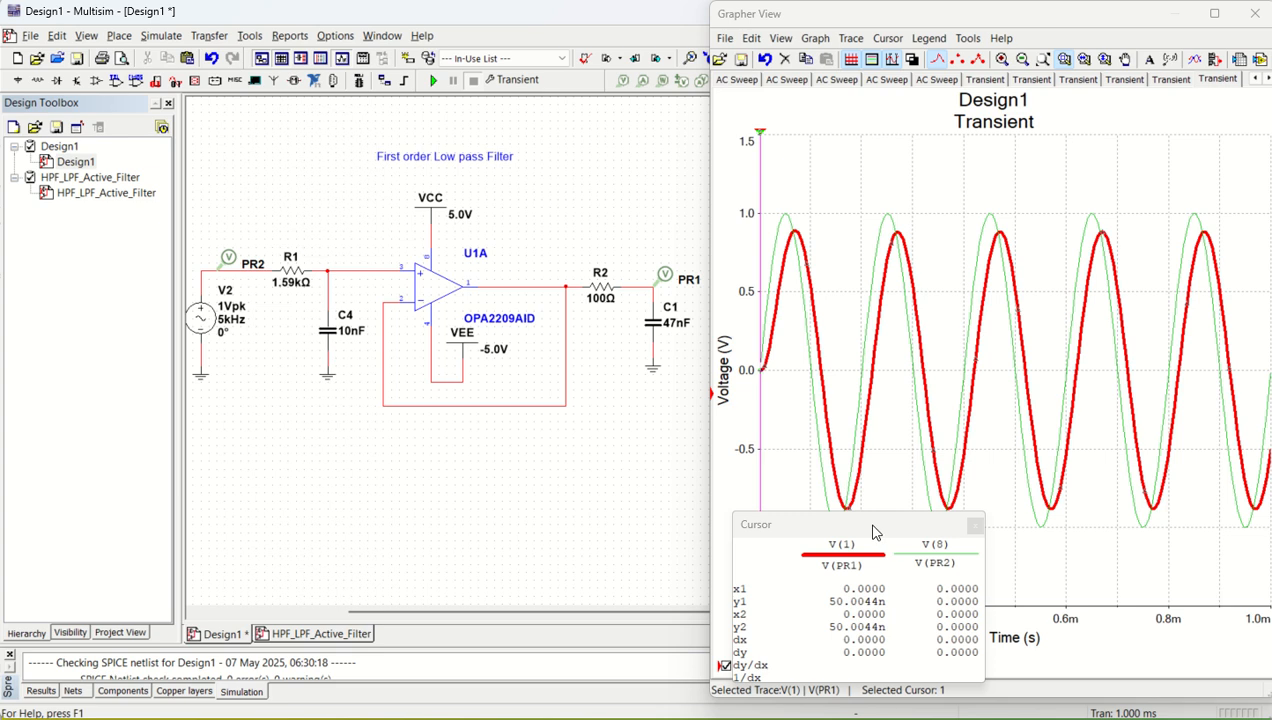
left_click_drag(873, 531, 604, 478)
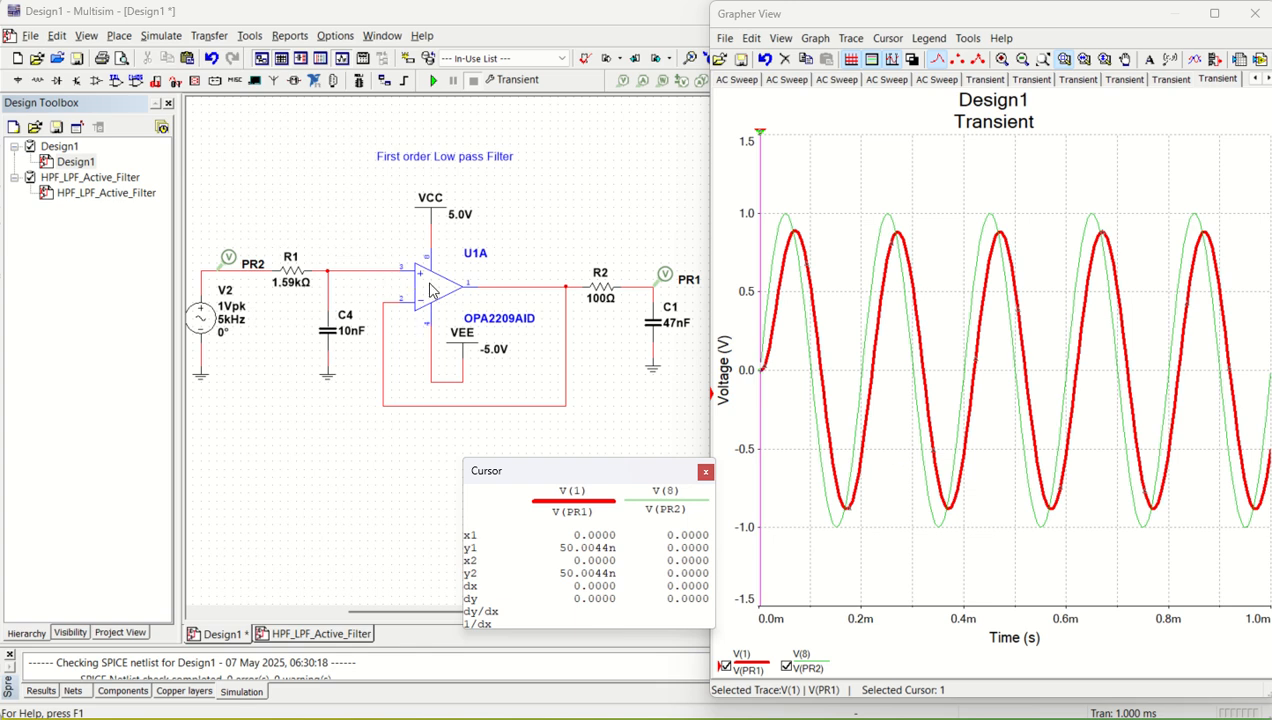
left_click(370, 505)
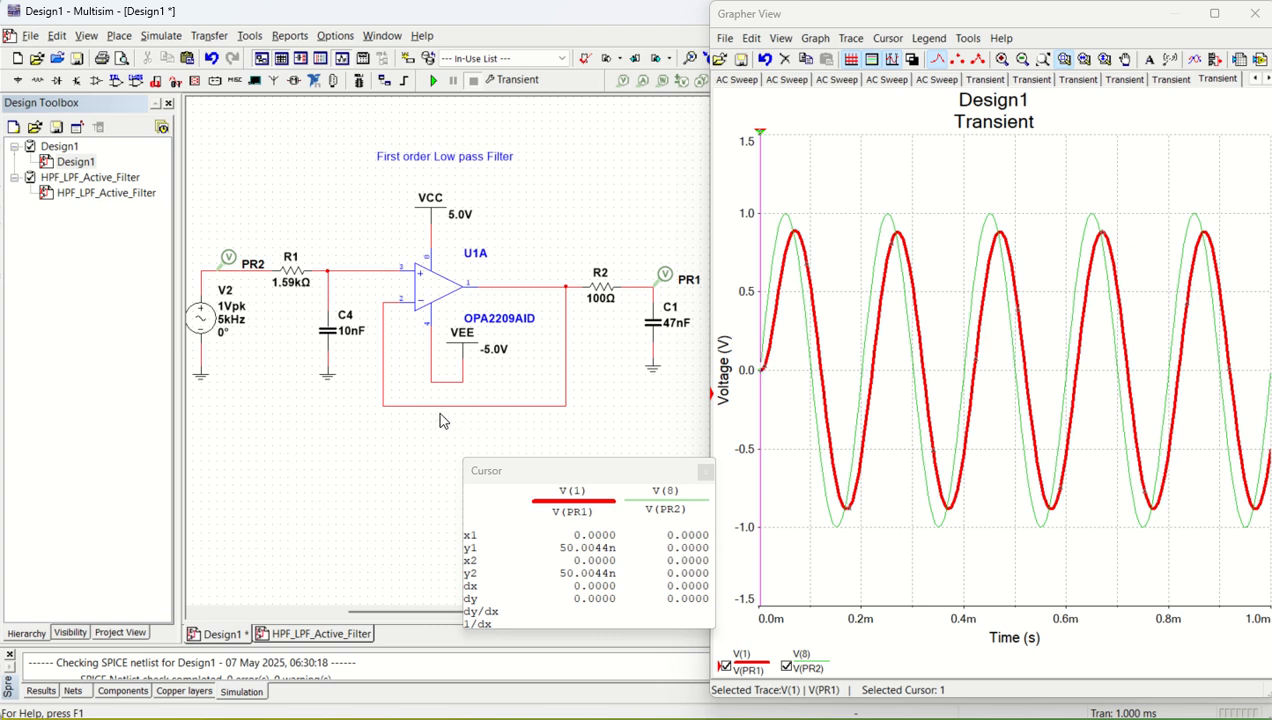
- Place a 1k resistor from the Basic group's RESISTOR family in the op-amp's feedback wire below VEE
left_click(124, 38)
left_click(146, 58)
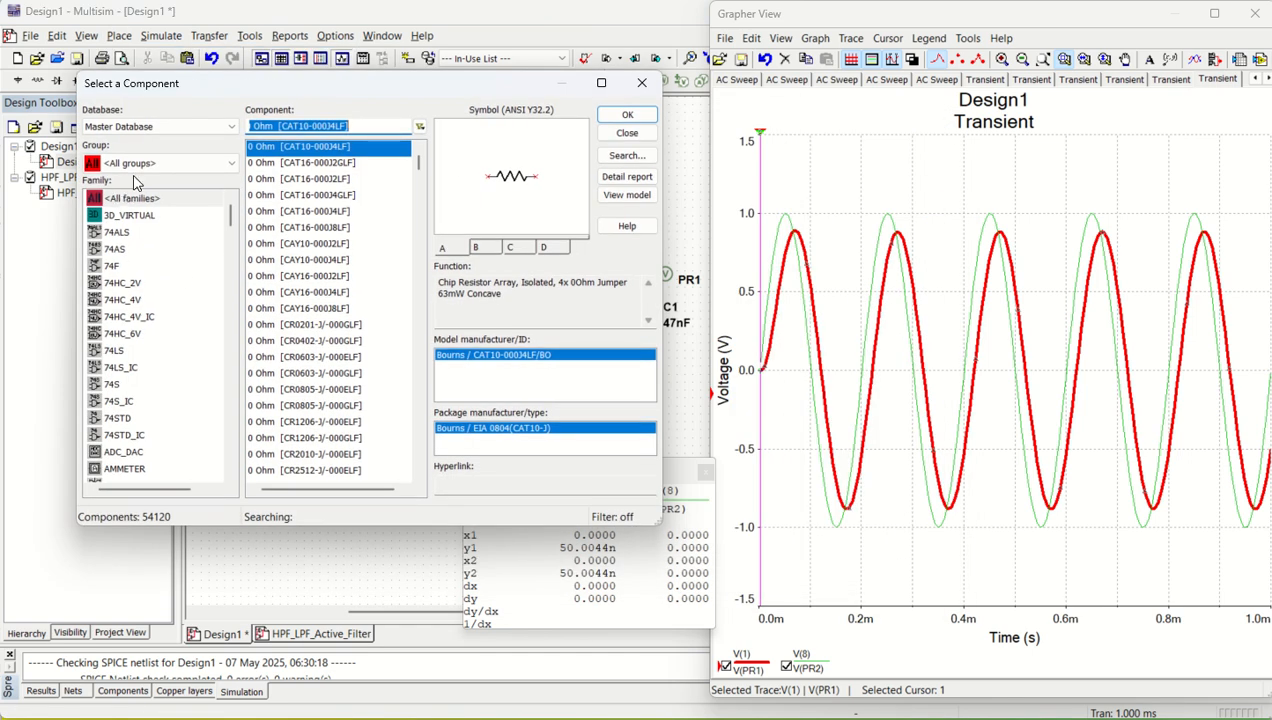
left_click(136, 163)
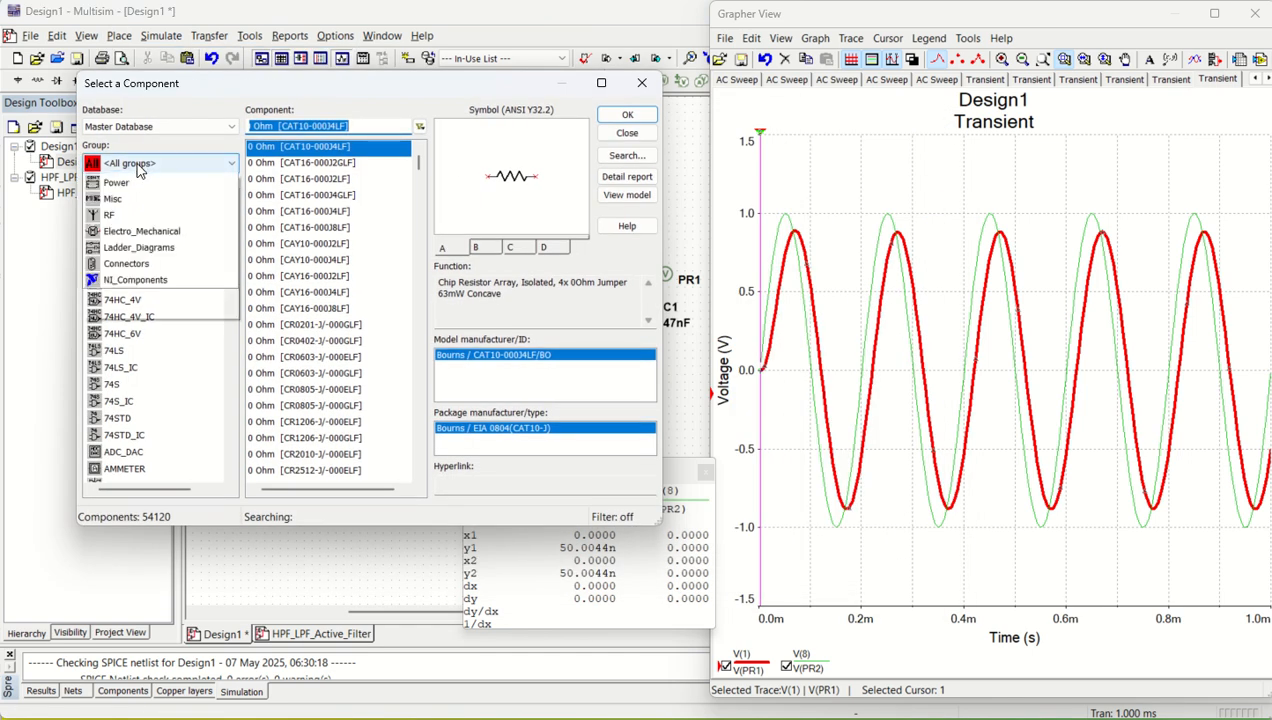
left_click(142, 198)
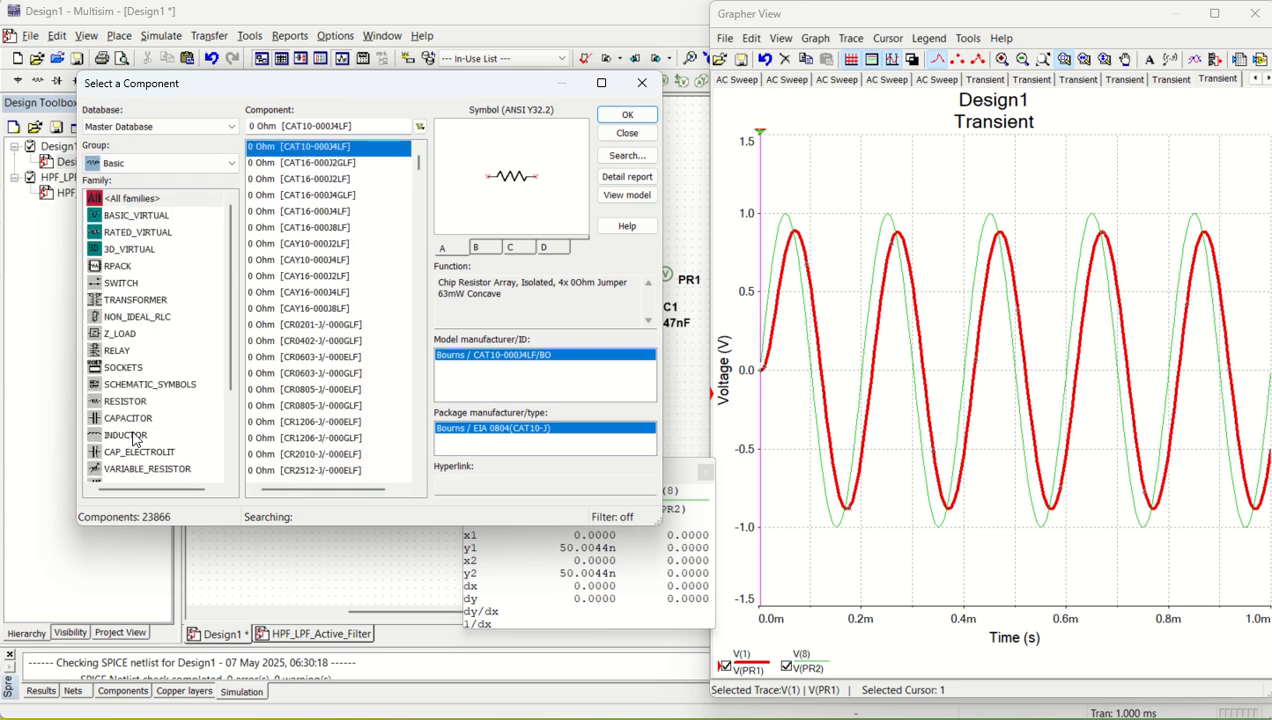
left_click(126, 401)
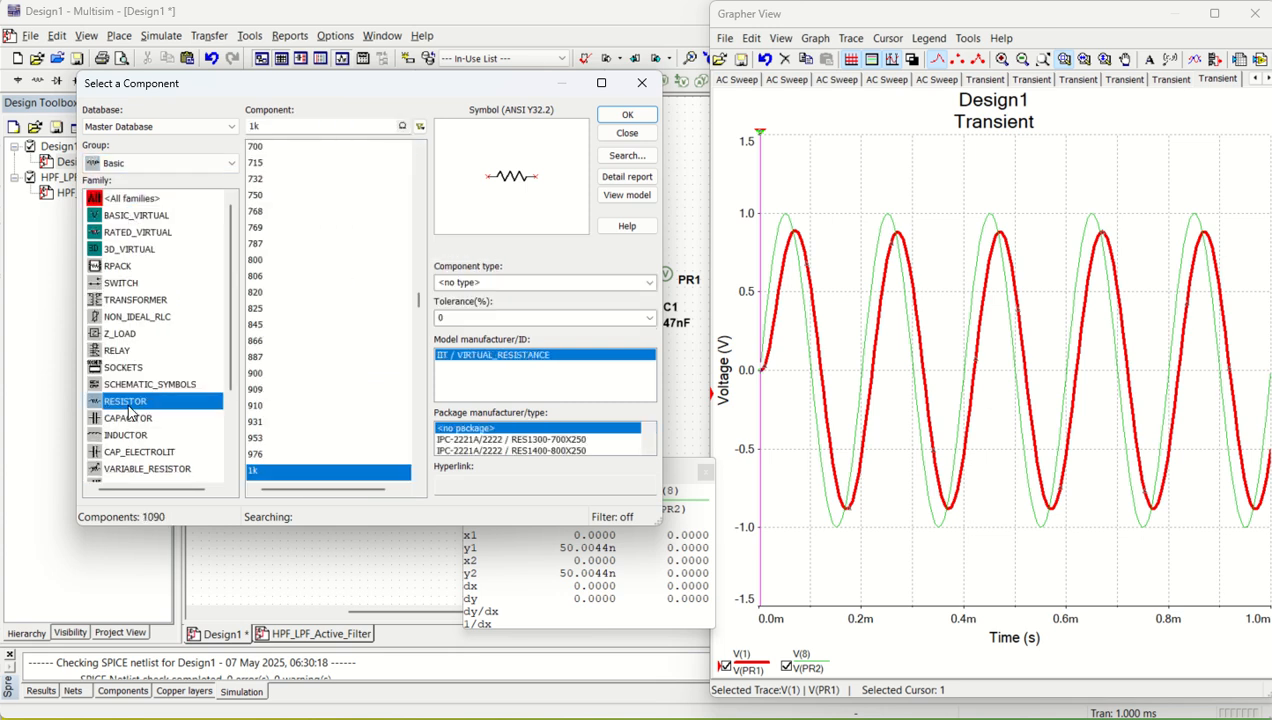
left_click(628, 116)
left_click(448, 405)
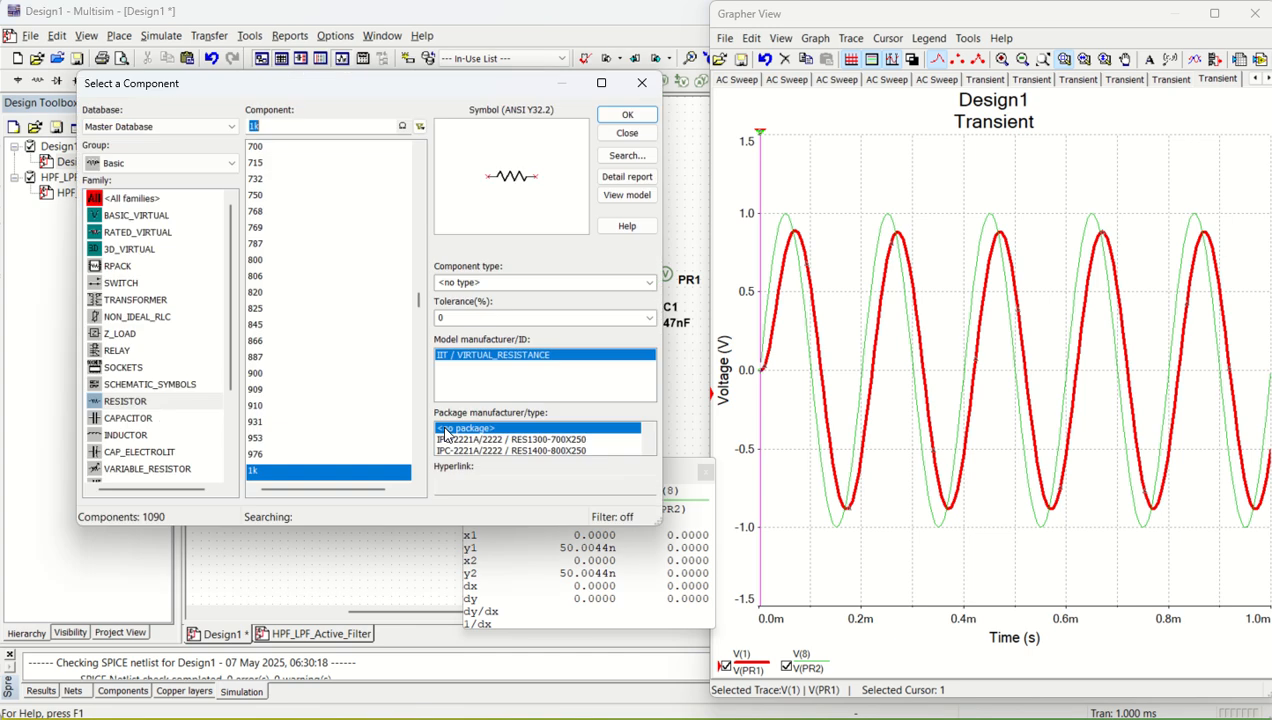
- Place a second 1k resistor below C4, level with the feedback resistor, and close the component browser
left_click(624, 115)
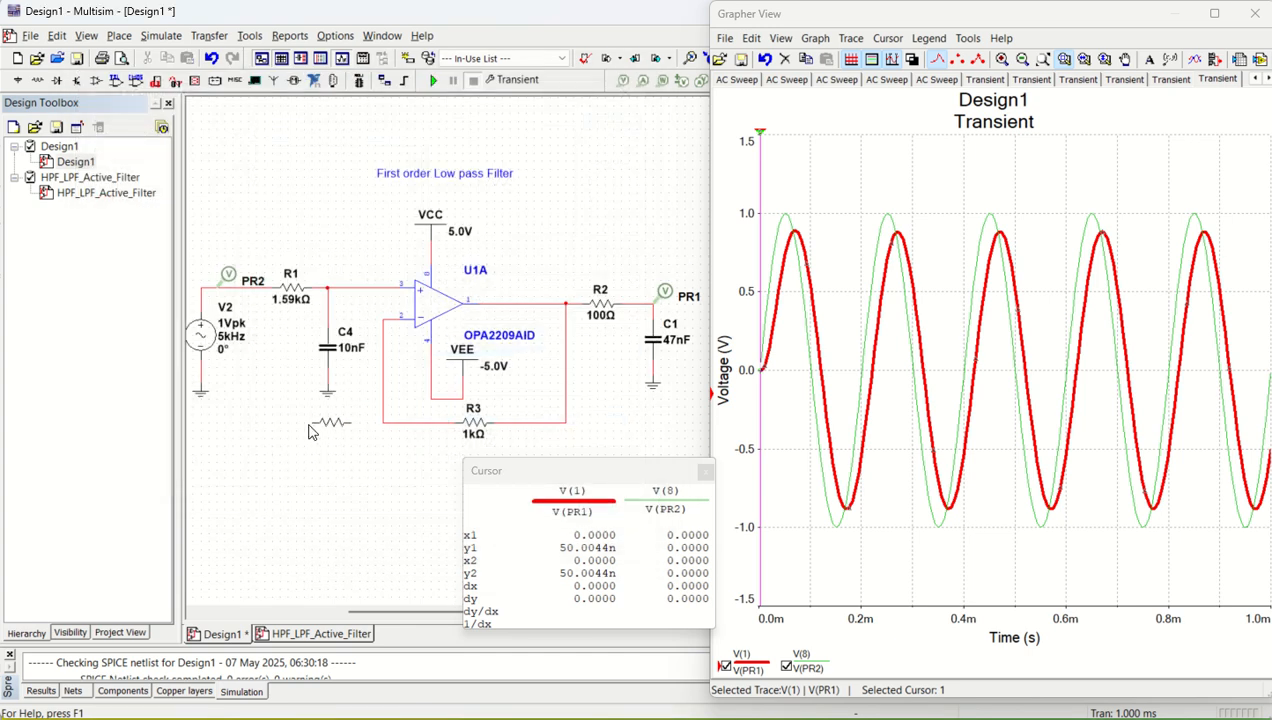
left_click(306, 428)
left_click(642, 85)
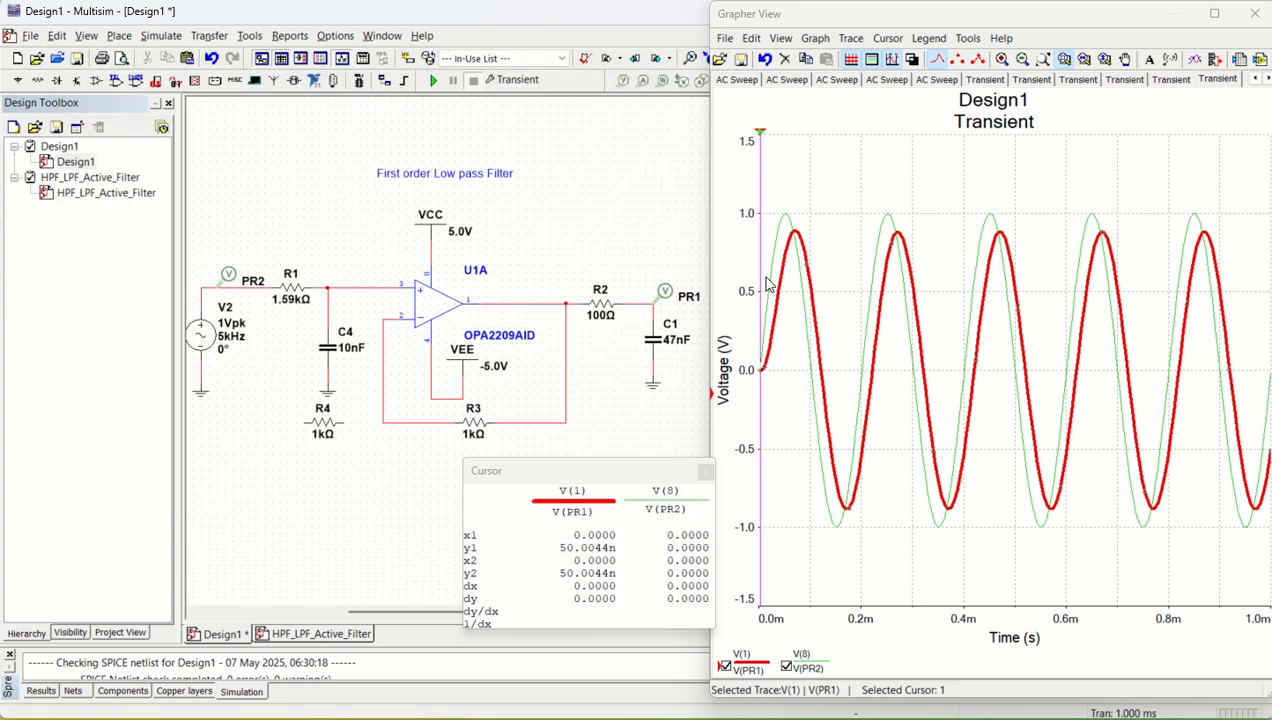
- Add a ground beside R4 and wire R4 between that ground and the op-amp's inverting-input feedback node
left_click(328, 397)
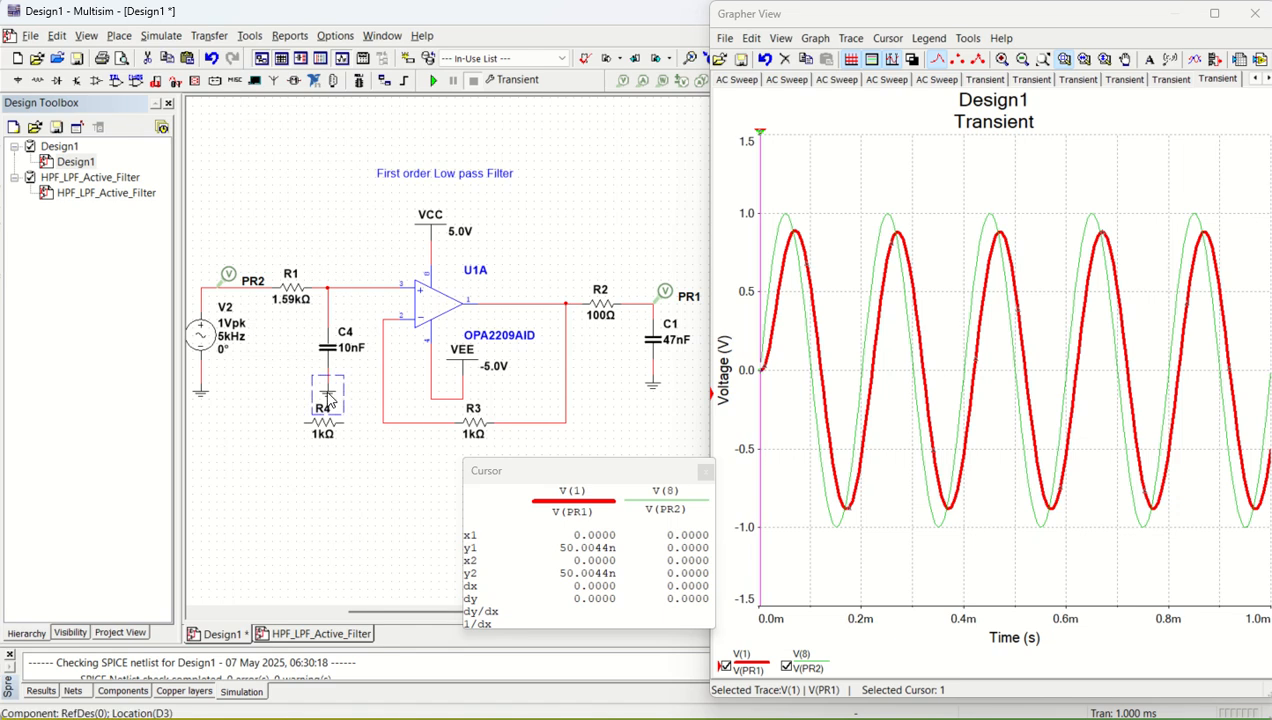
left_click(305, 508)
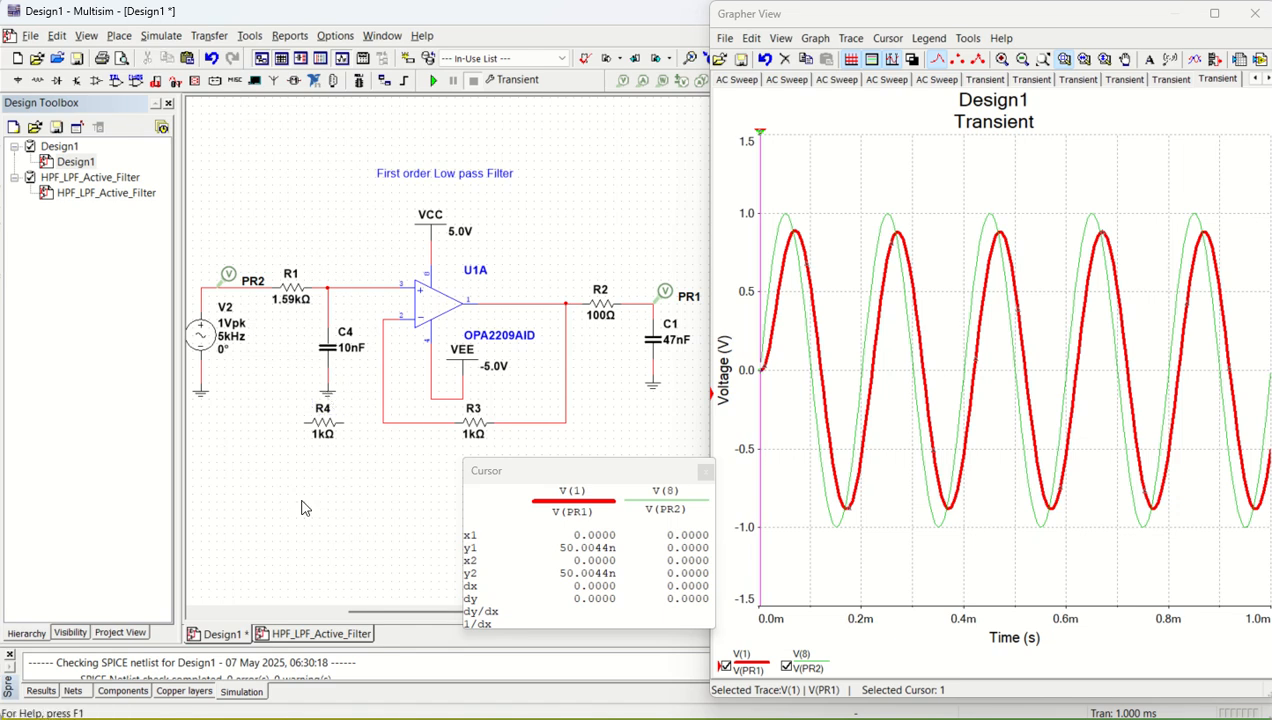
left_click(300, 421)
left_click_drag(344, 423, 384, 423)
left_click(381, 422)
- Set the feedback resistor R3 to 2 kΩ and the frequency of the AC source V2 to 1 kHz
double_click(476, 432)
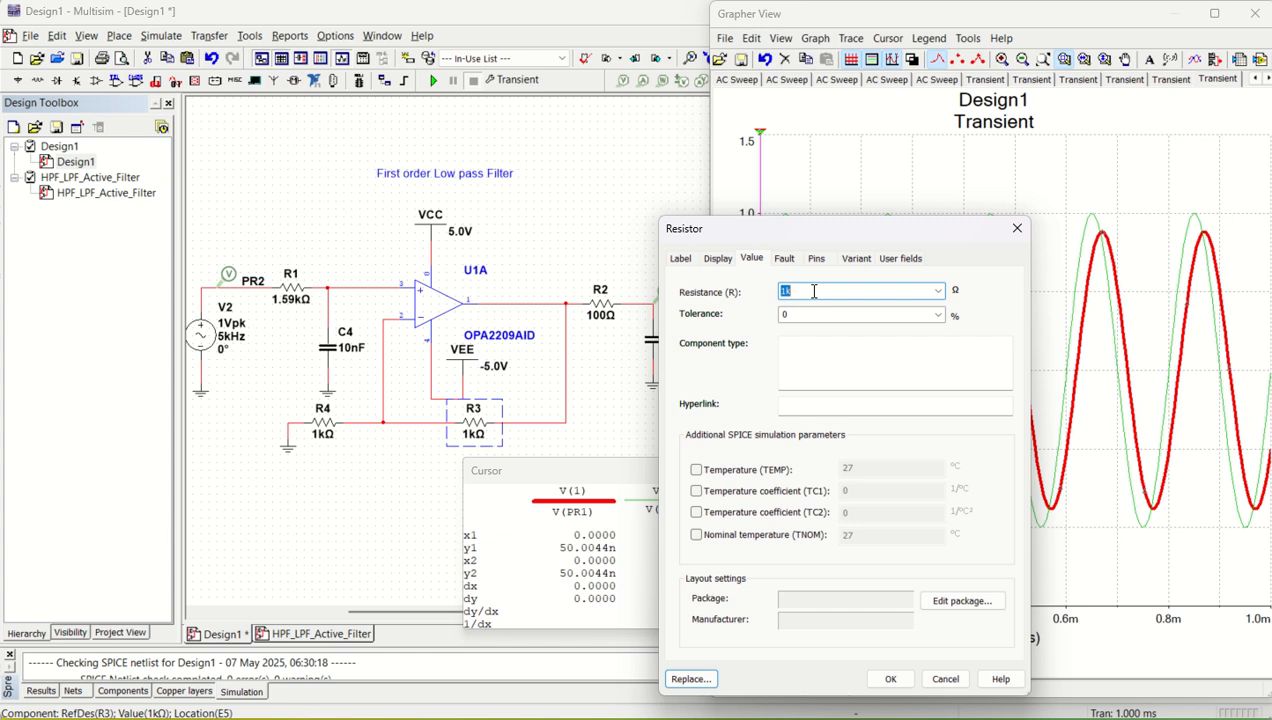
key("Return")
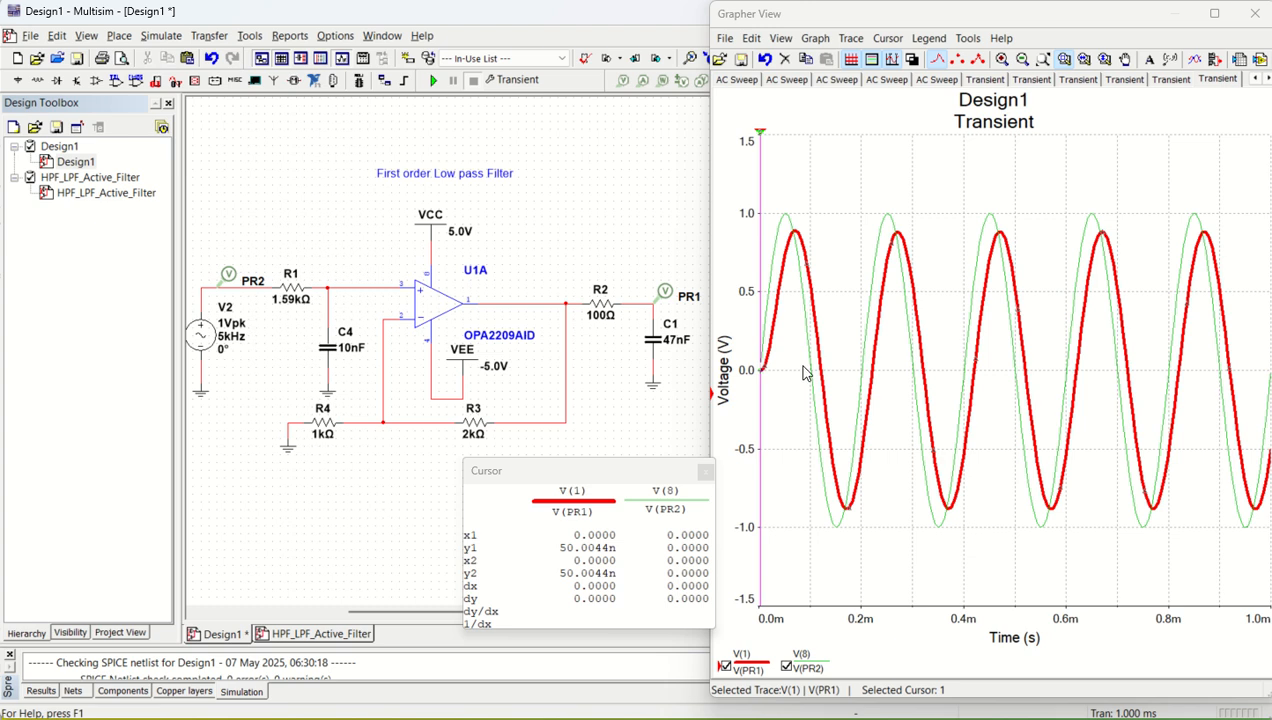
double_click(199, 340)
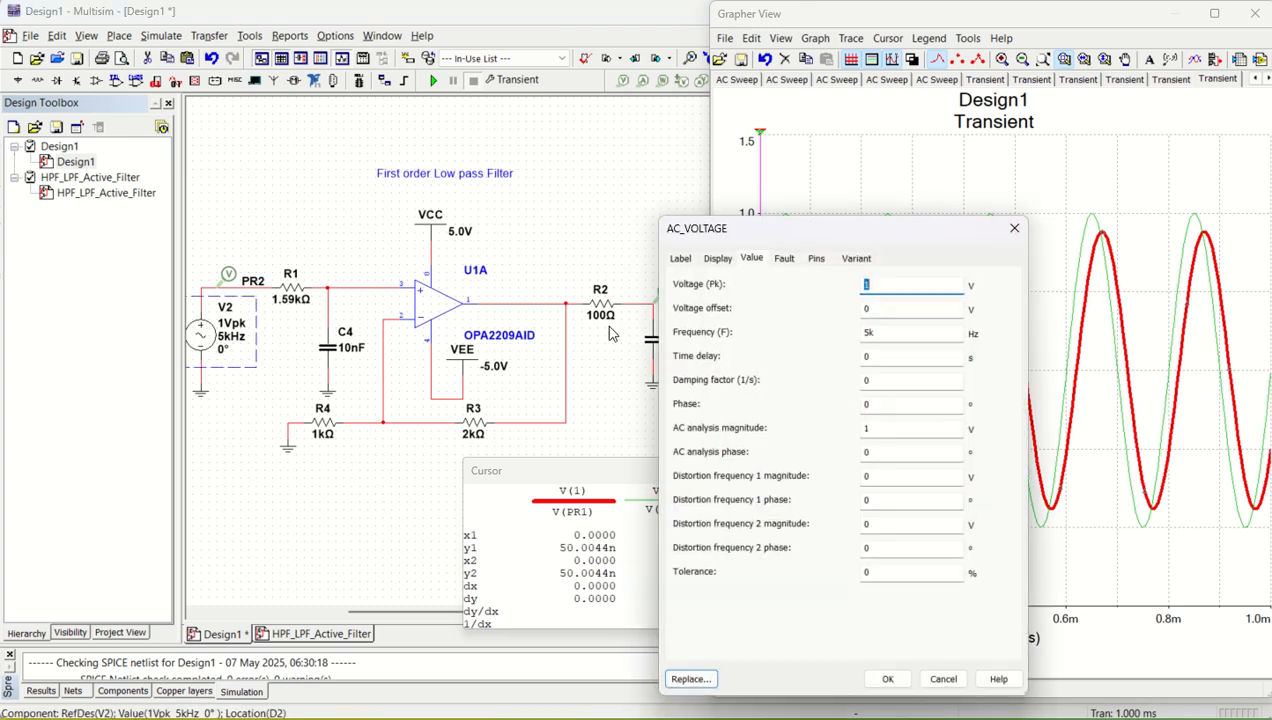
left_click(887, 331)
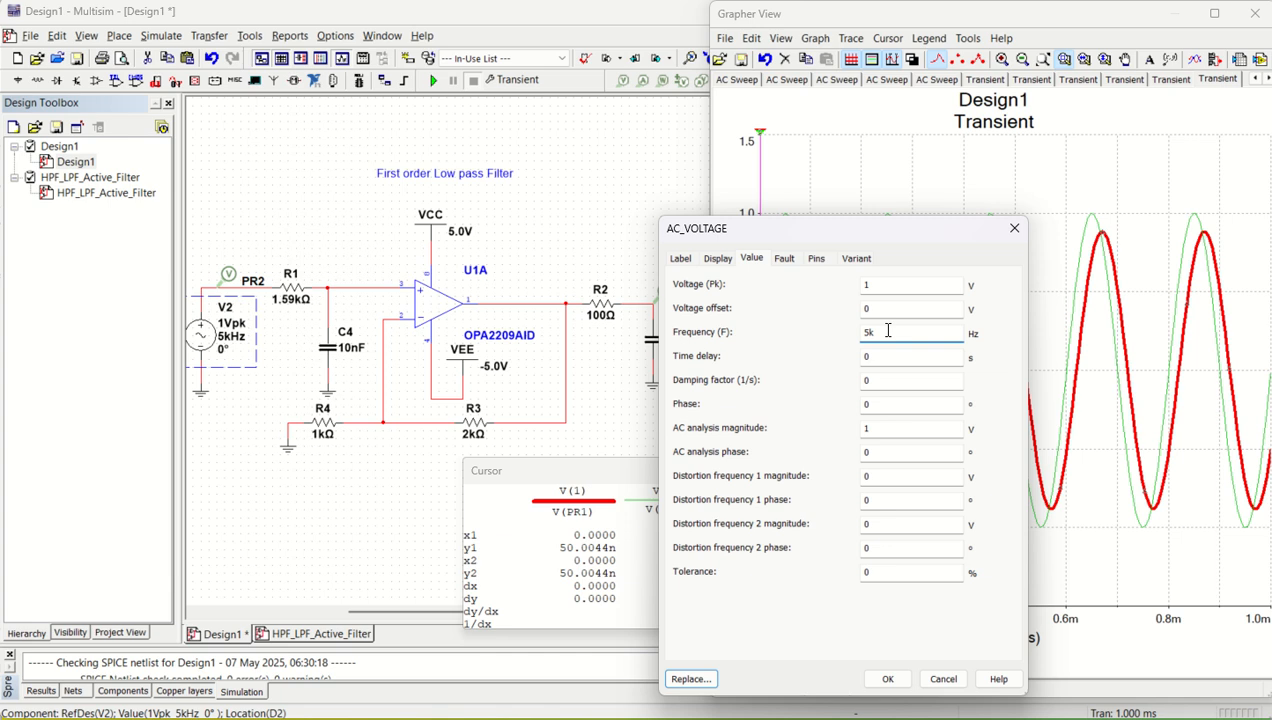
double_click(887, 331)
type("1")
key("Return")
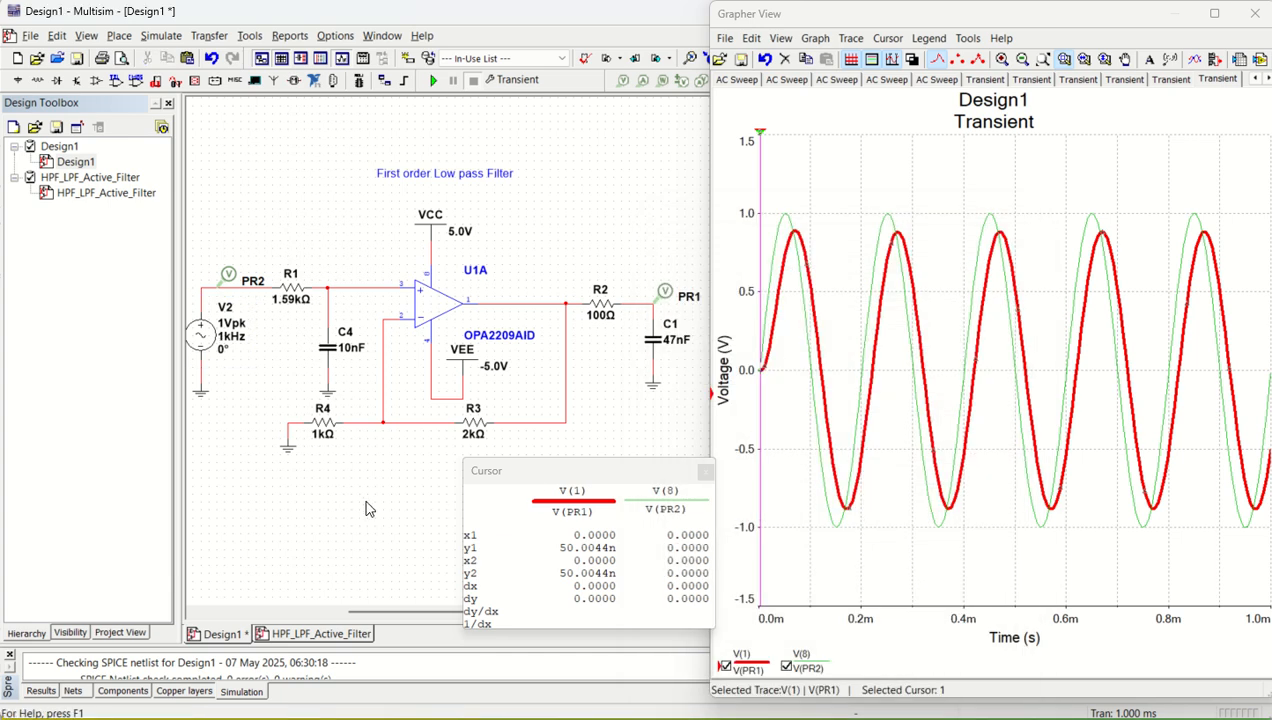
- Thicken the green V(PR2) input trace in the transient graph by choosing a larger trace width
left_click(780, 218)
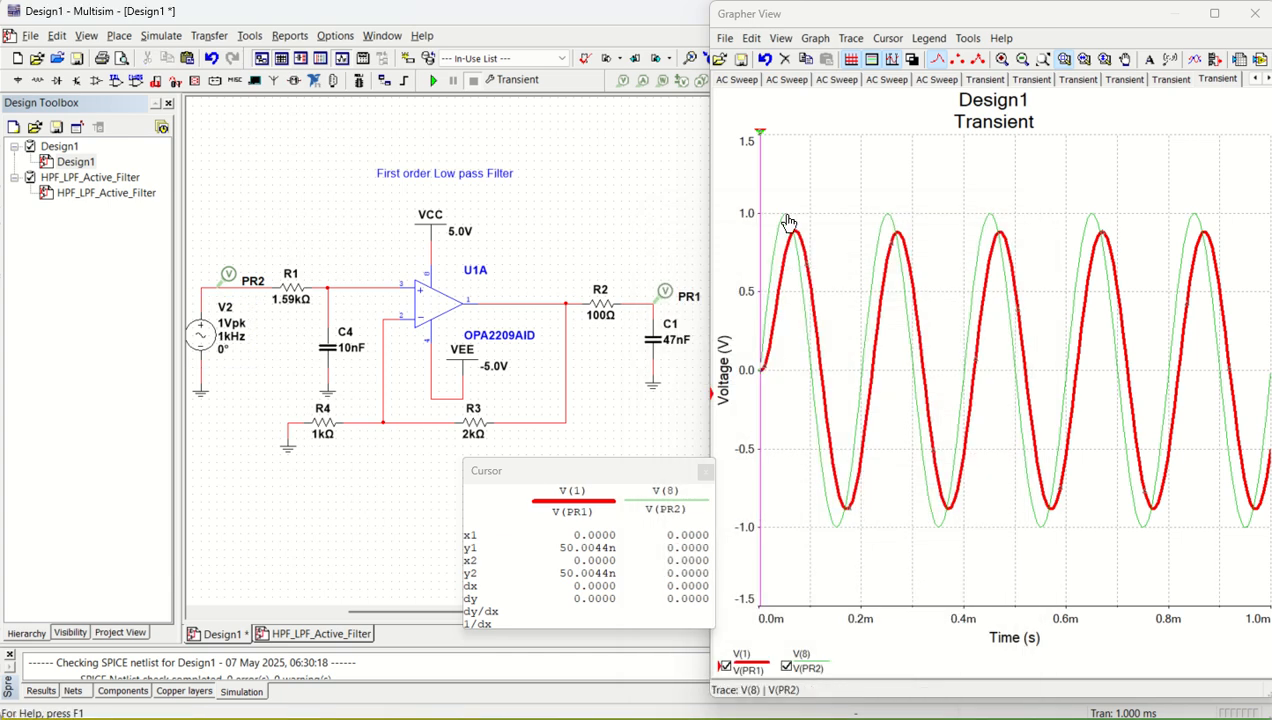
left_click(851, 38)
mouse_move(910, 190)
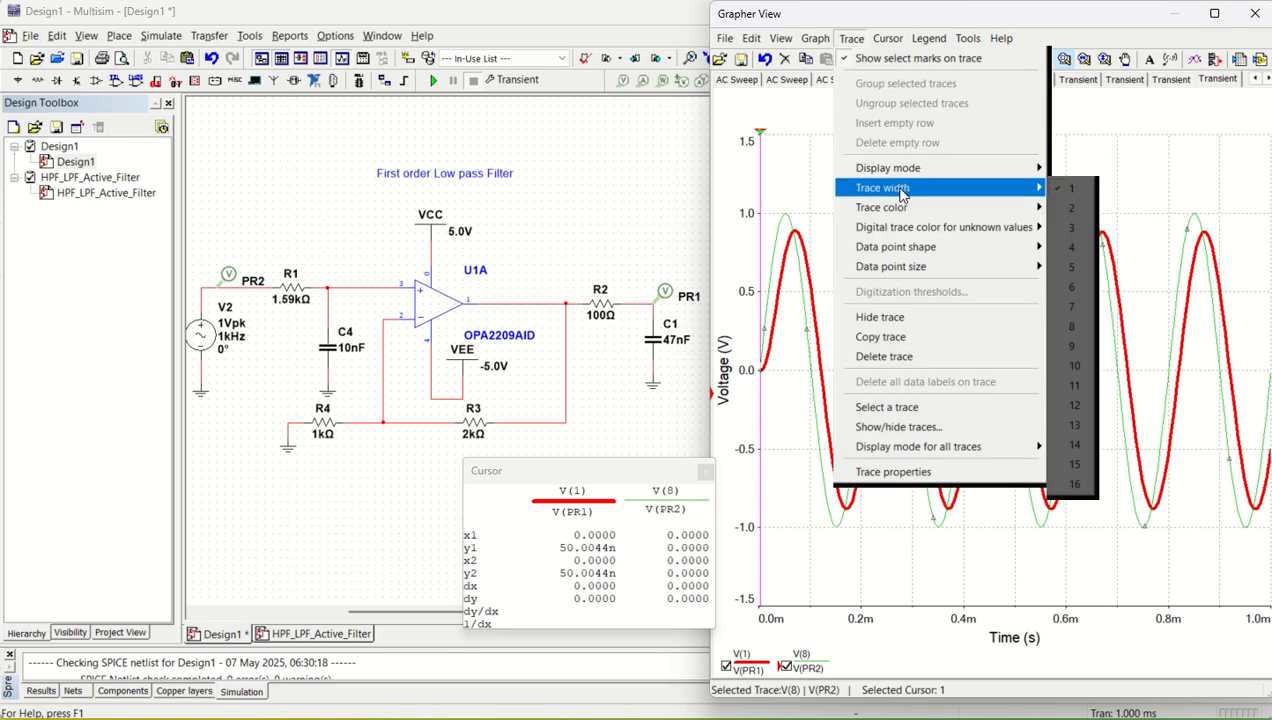
left_click(1077, 257)
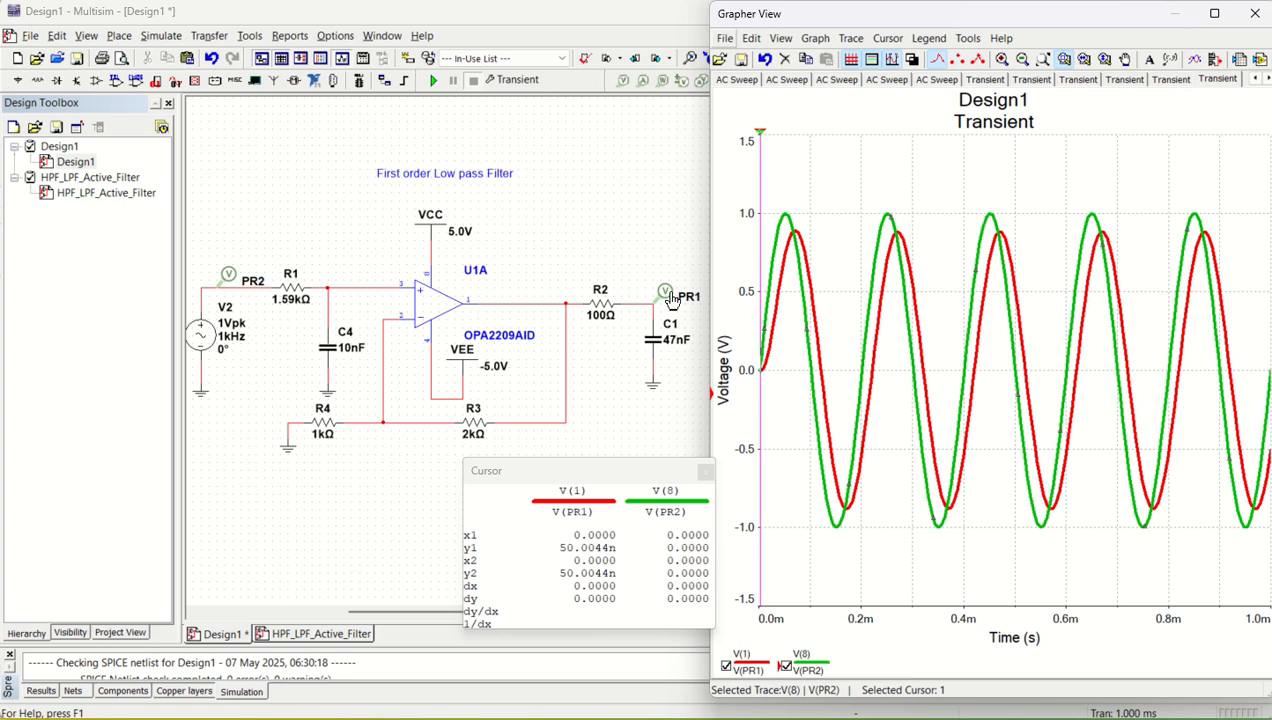
- Run the transient simulation with the changed resistor and source, and move the cursor readout clear of the time axis and legend
left_click(434, 80)
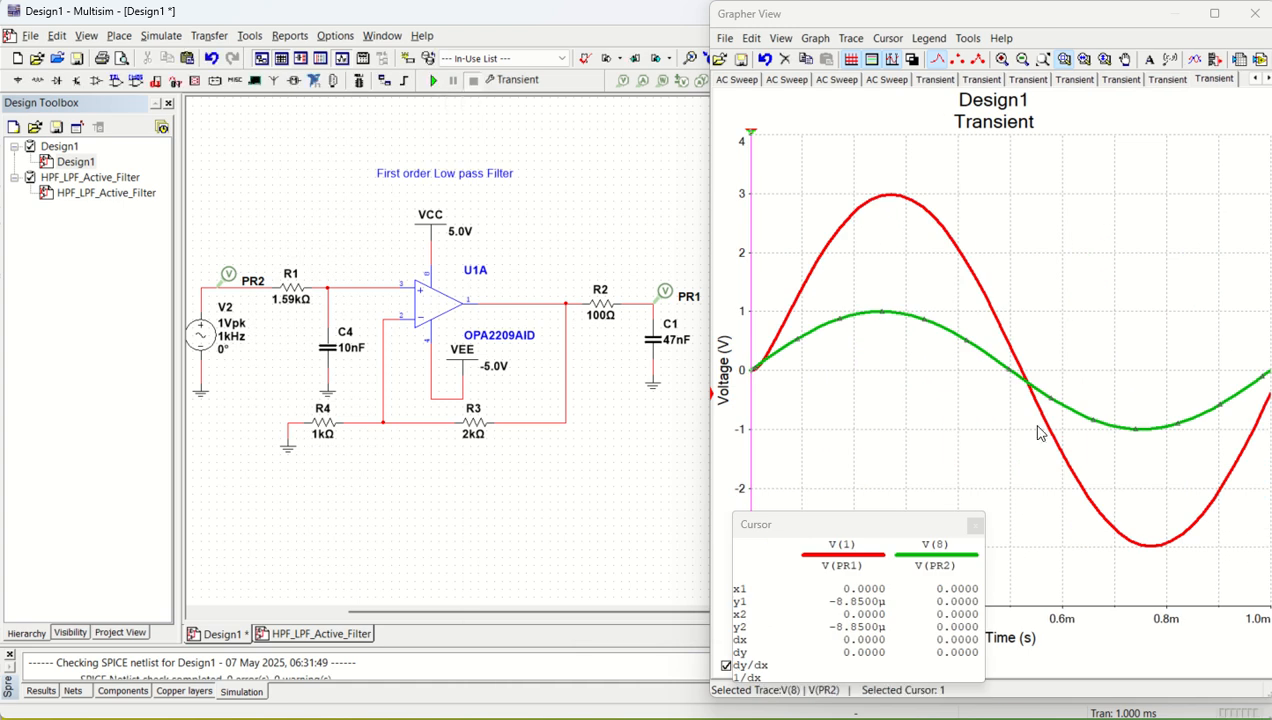
left_click_drag(965, 524, 847, 441)
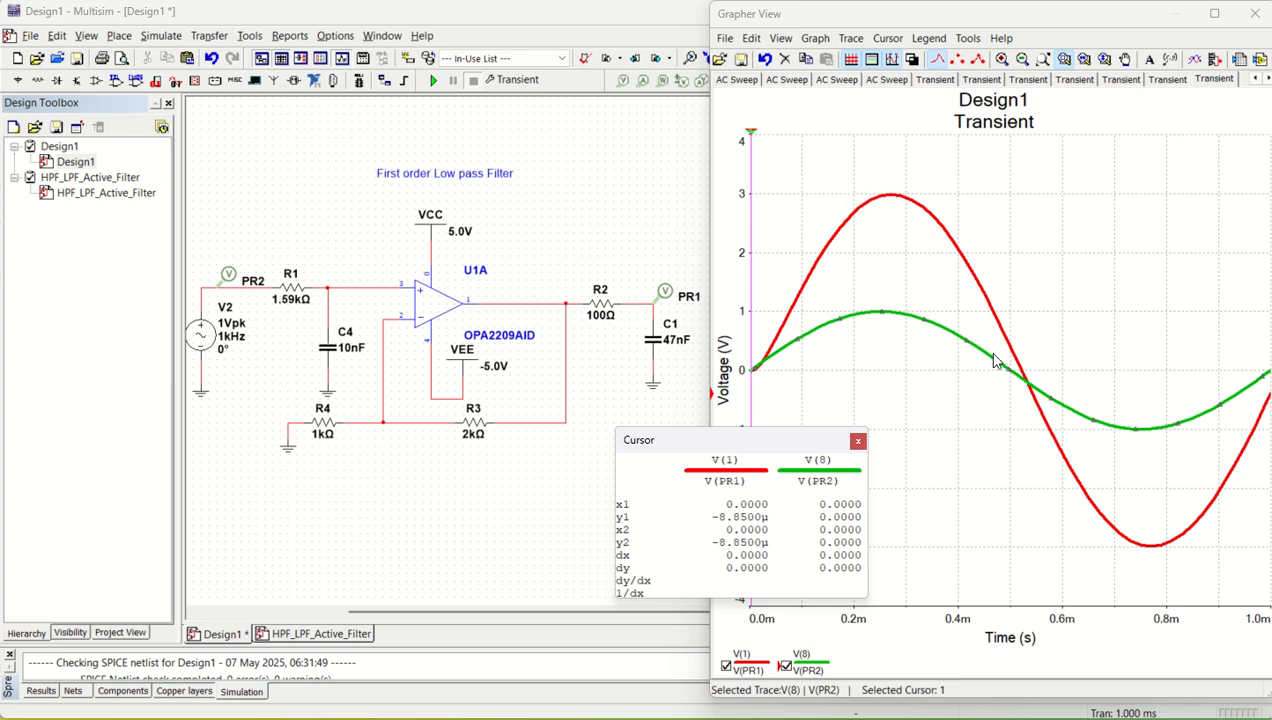
- Rerun the transient analysis with the end time (TSTOP) set to 0.005 s and move the cursor readout off the waveforms
left_click(161, 35)
left_click(175, 121)
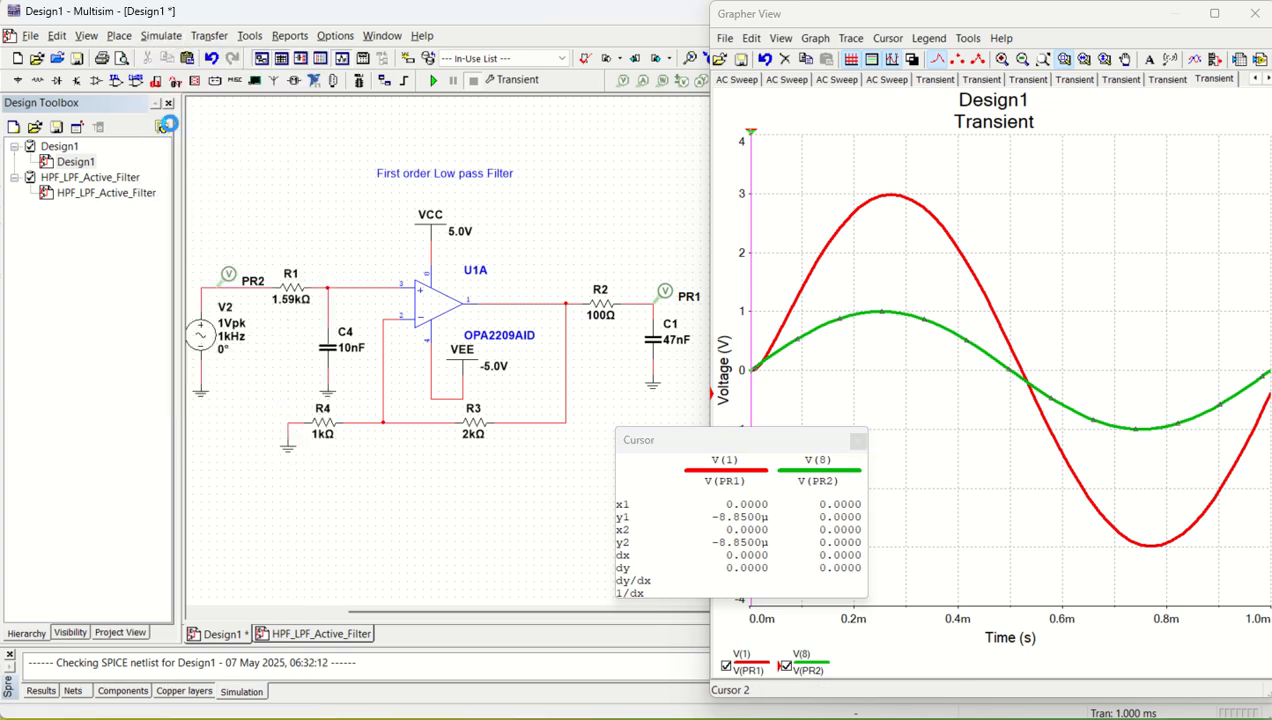
left_click(645, 250)
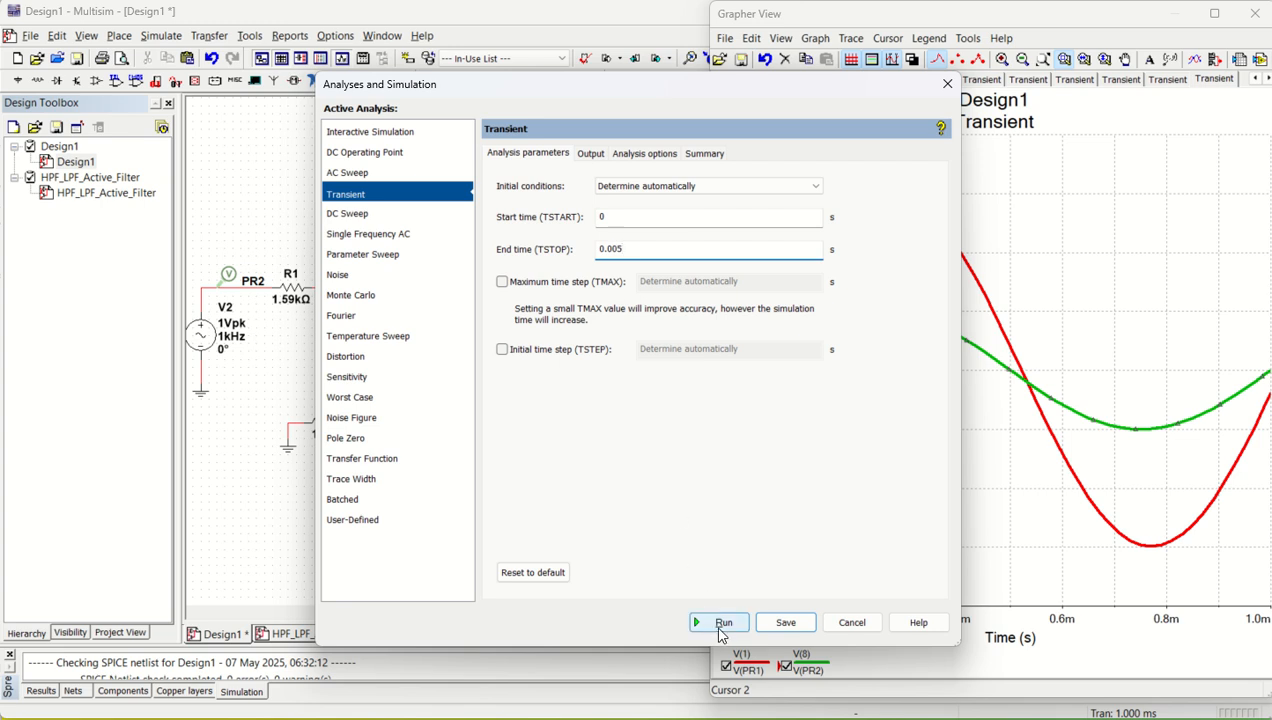
left_click(718, 622)
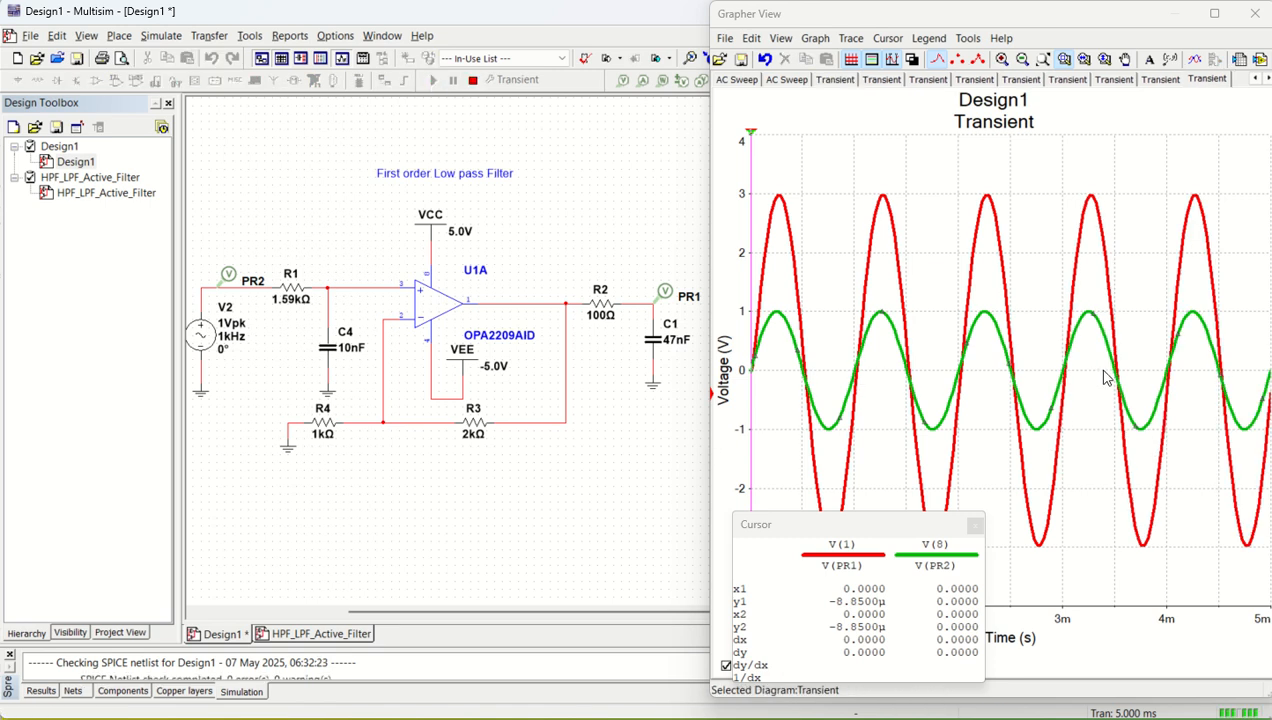
left_click_drag(828, 525, 628, 450)
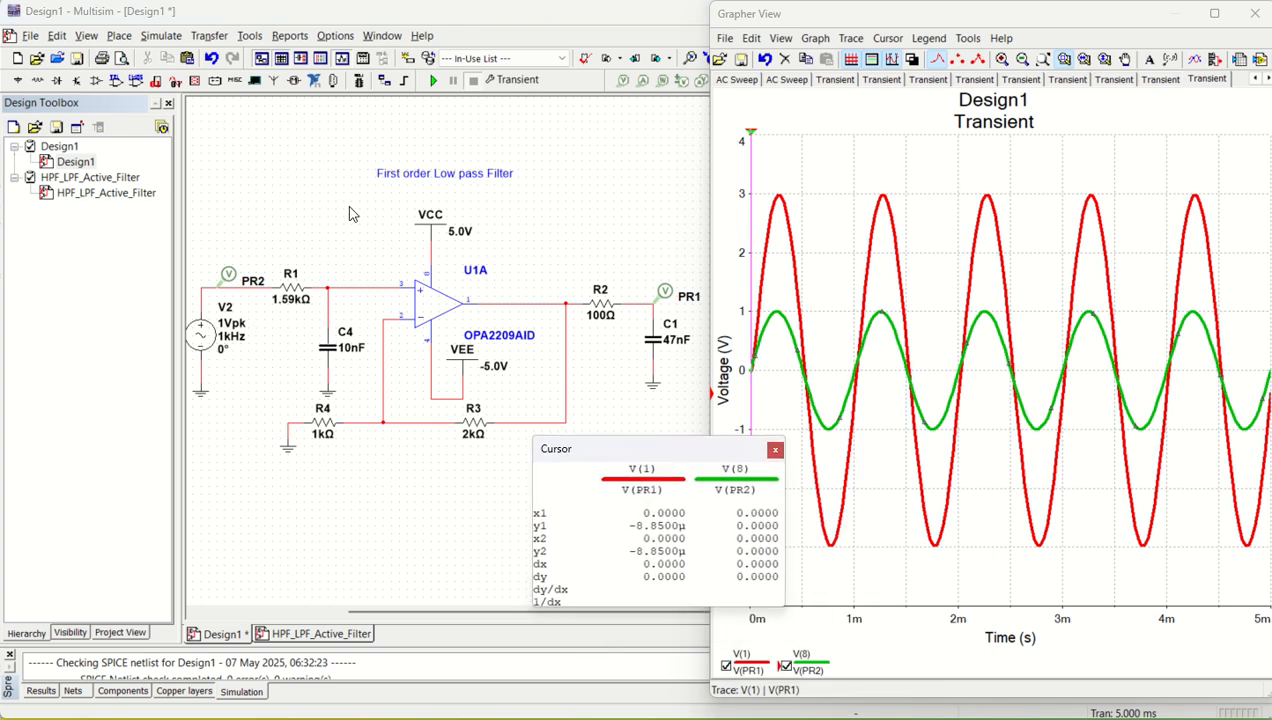